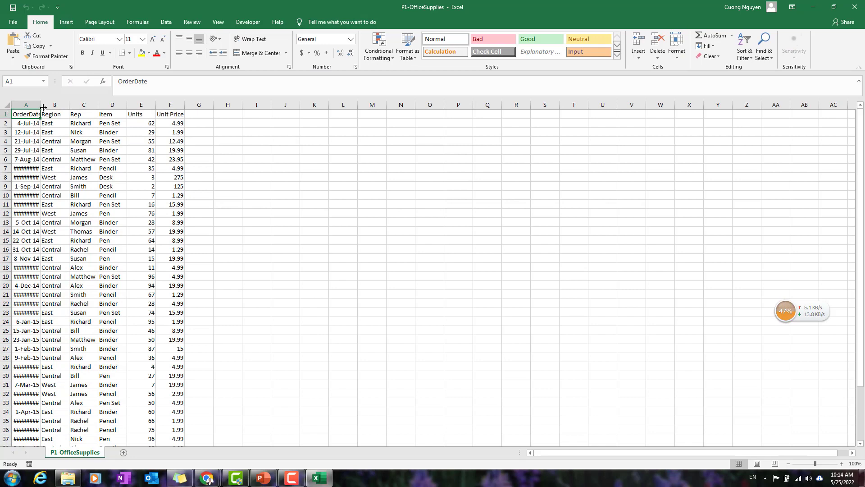
Auto-fit the widths of columns A through F to their contents.
drag(26, 105, 156, 105)
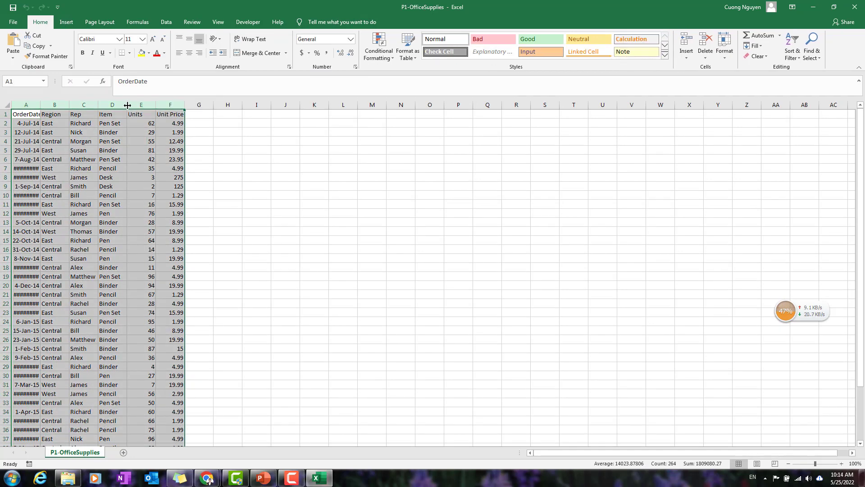
double_click(156, 105)
click(229, 175)
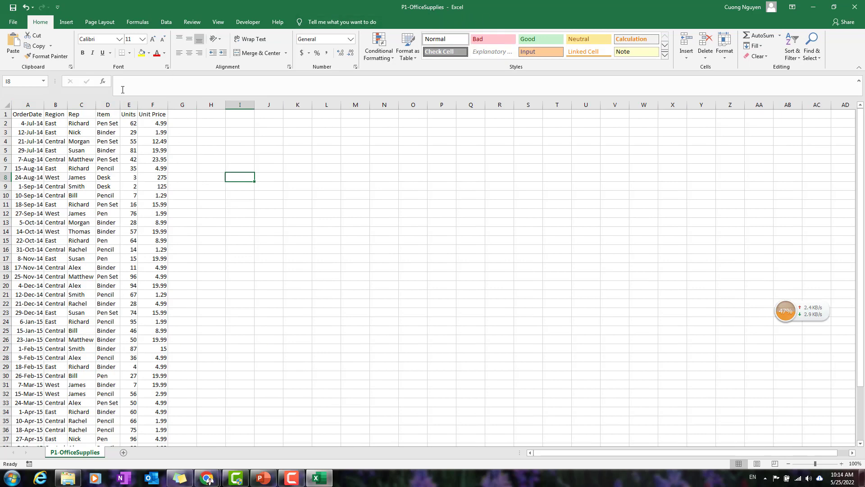
Examine each column from OrderDate to Unit Price and the data rows of the office supplies sheet.
click(28, 106)
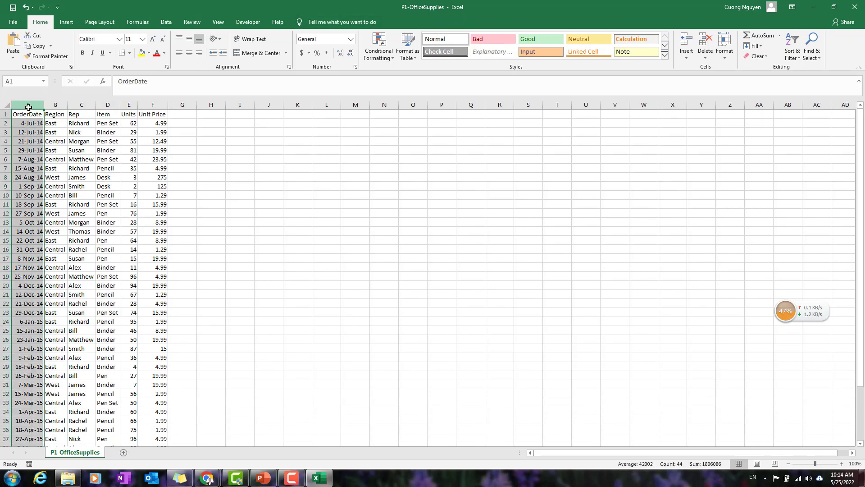
click(63, 105)
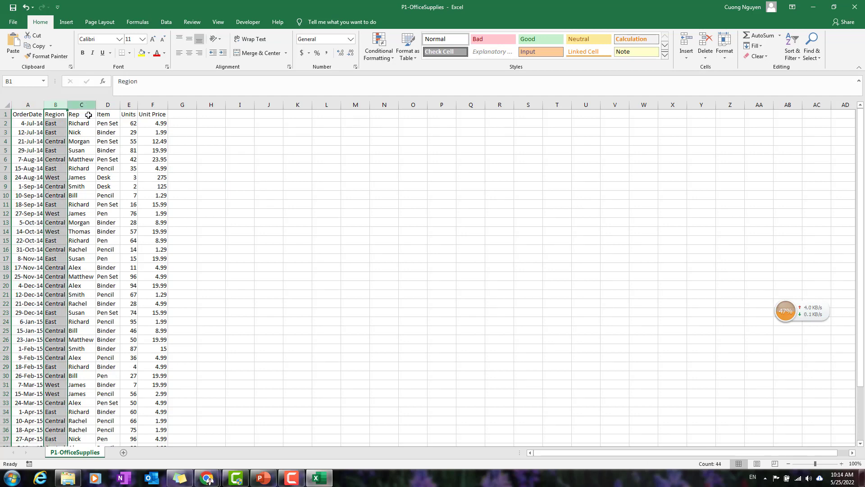
click(82, 105)
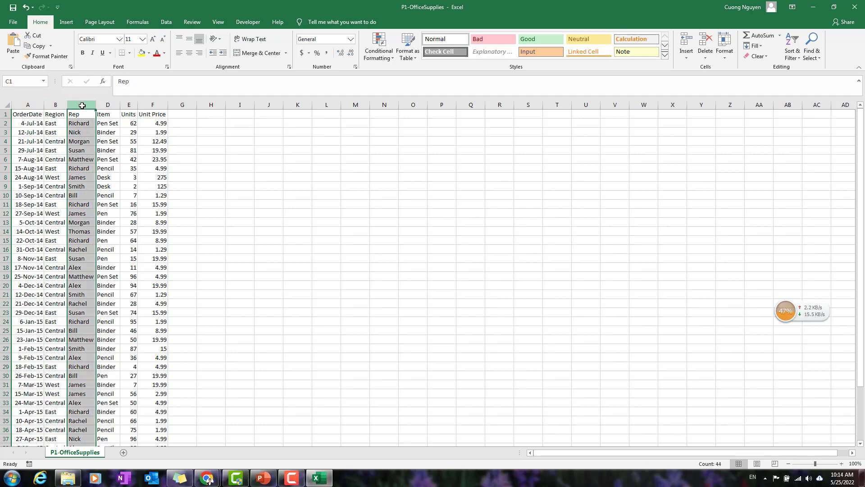
click(114, 104)
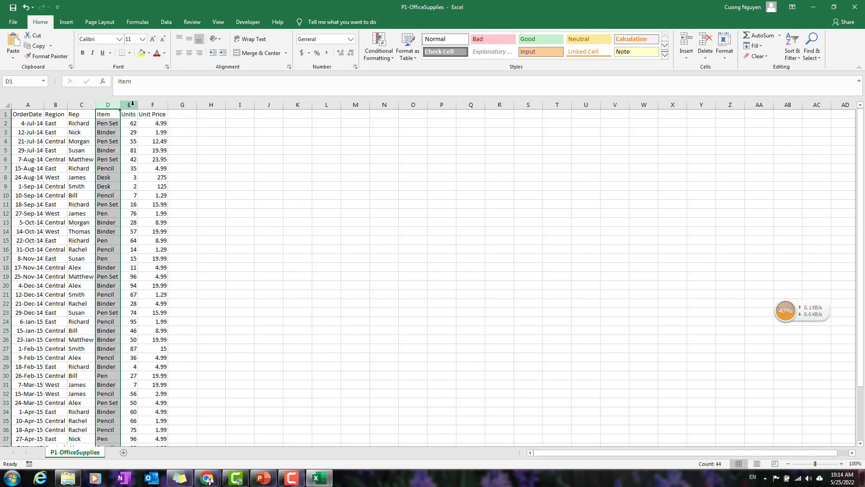
click(132, 105)
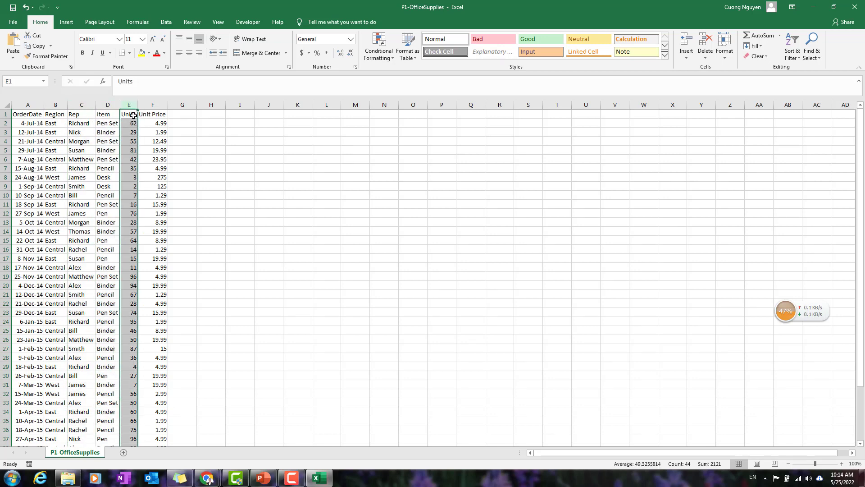
click(160, 105)
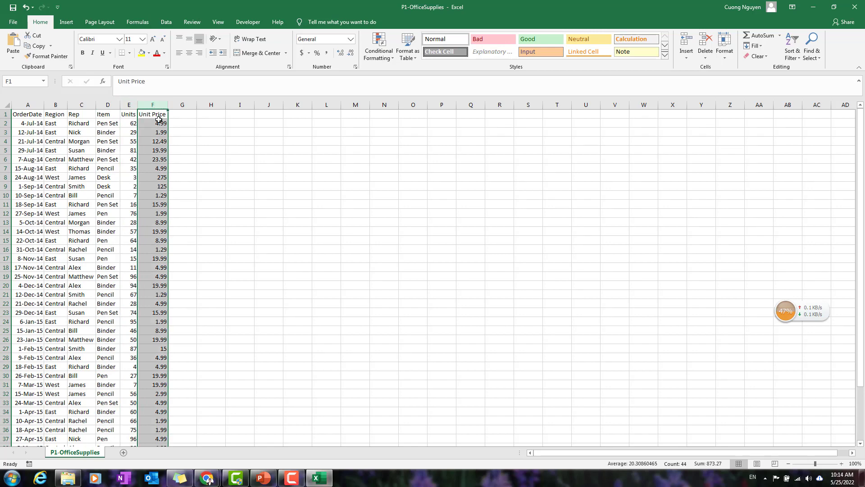
scroll(165, 276, down, 2)
scroll(165, 276, up, 2)
scroll(135, 279, down, 6)
scroll(94, 263, up, 6)
click(110, 231)
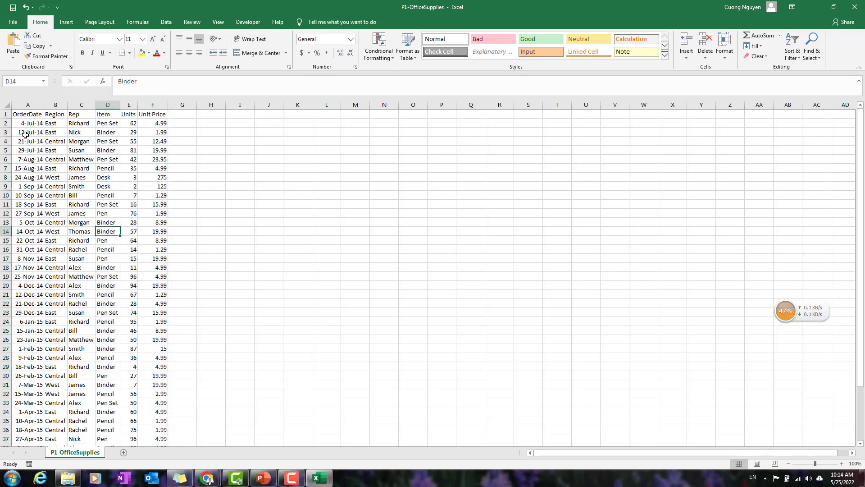
drag(27, 123, 161, 393)
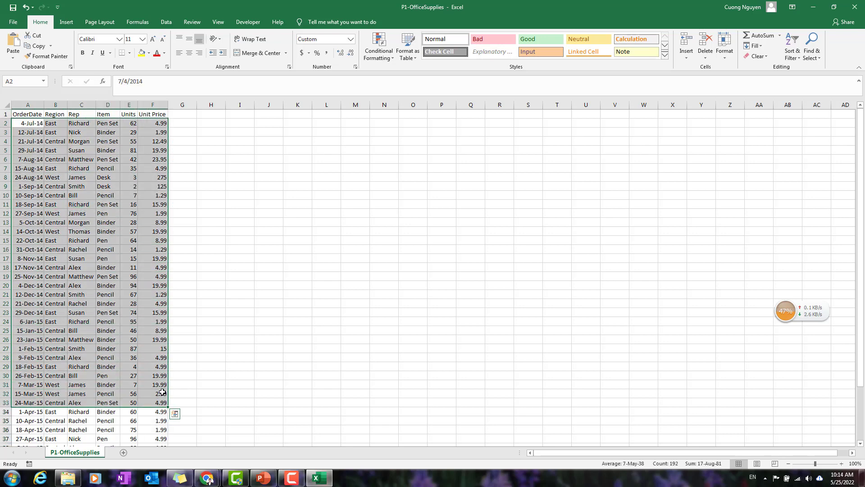
click(141, 358)
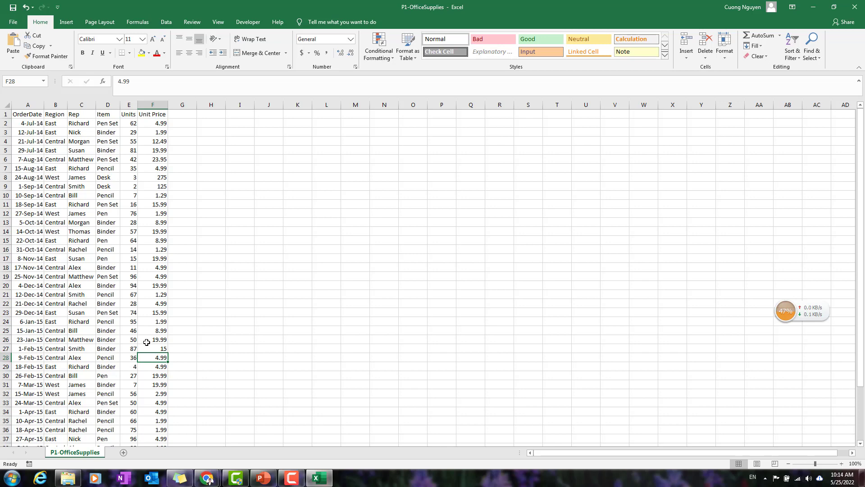
Close the P1-OfficeSupplies workbook without saving changes and launch Tableau from the desktop.
click(854, 11)
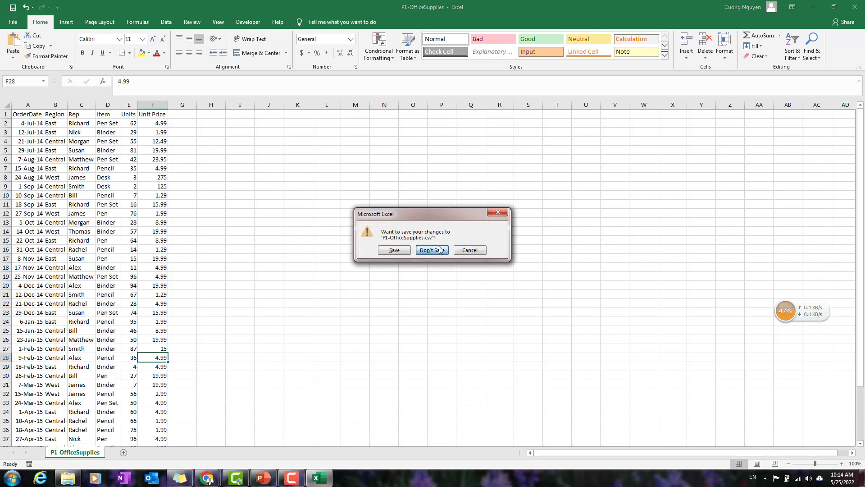
click(435, 248)
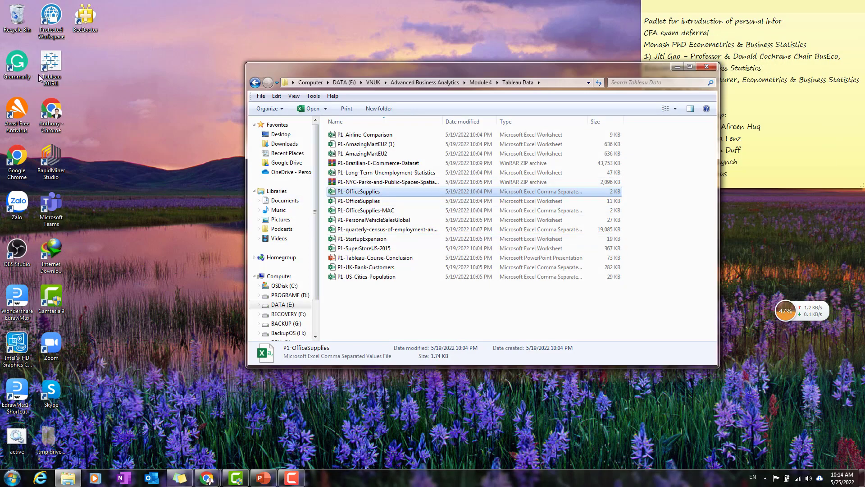
click(53, 69)
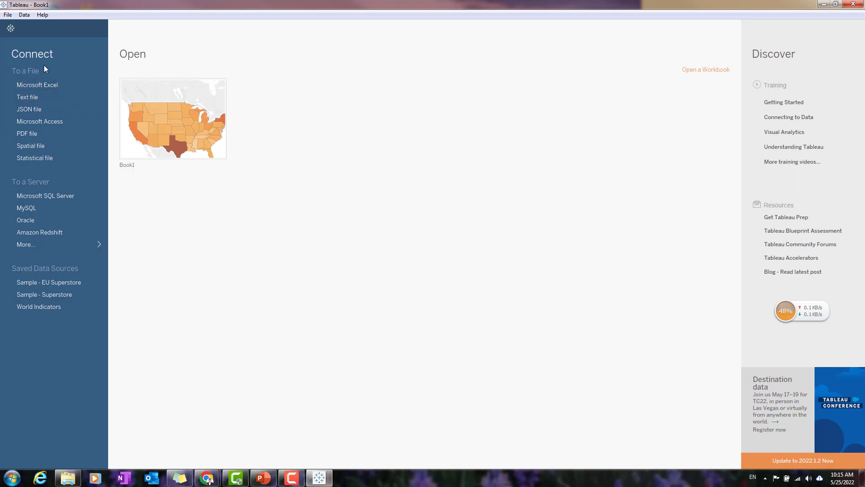
Check the file types in the Tableau Data folder and view Tableau's full list of server connectors.
click(68, 478)
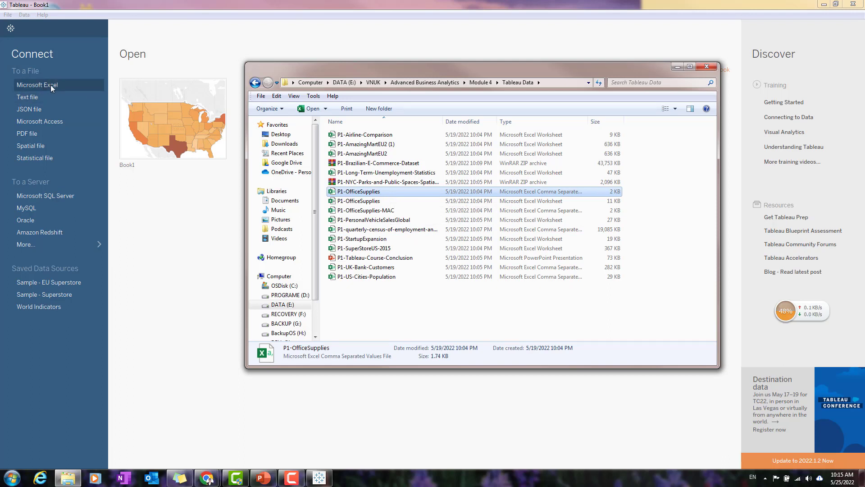
click(204, 43)
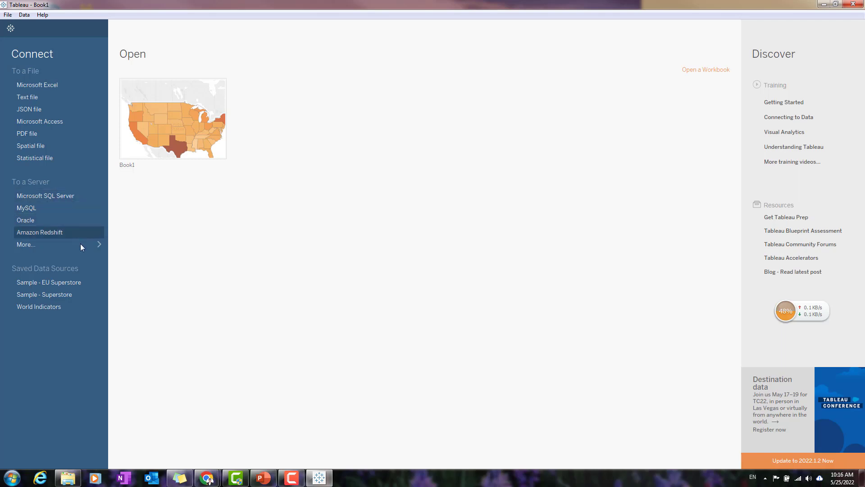
click(96, 244)
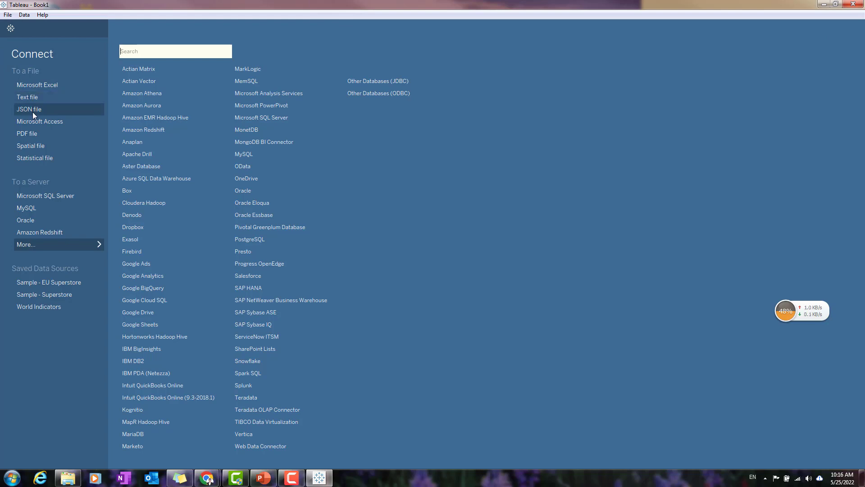
Connect to the P1-OfficeSupplies CSV in the Tableau Data folder as a text file.
click(32, 98)
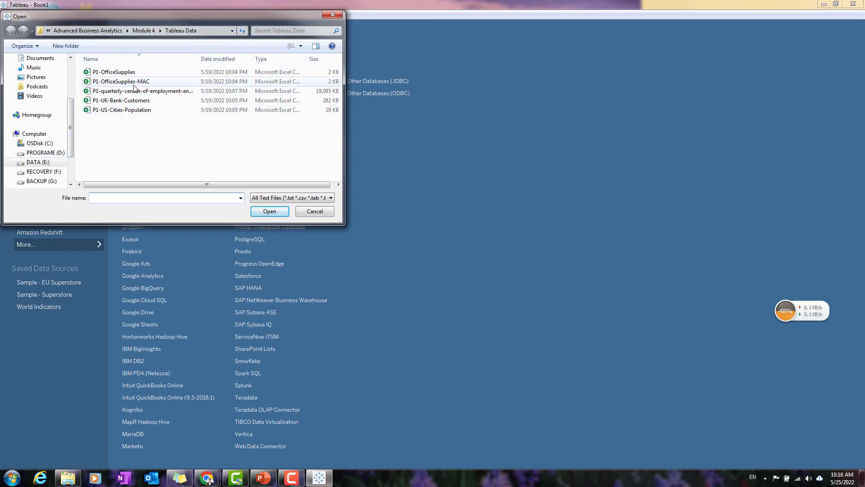
click(175, 74)
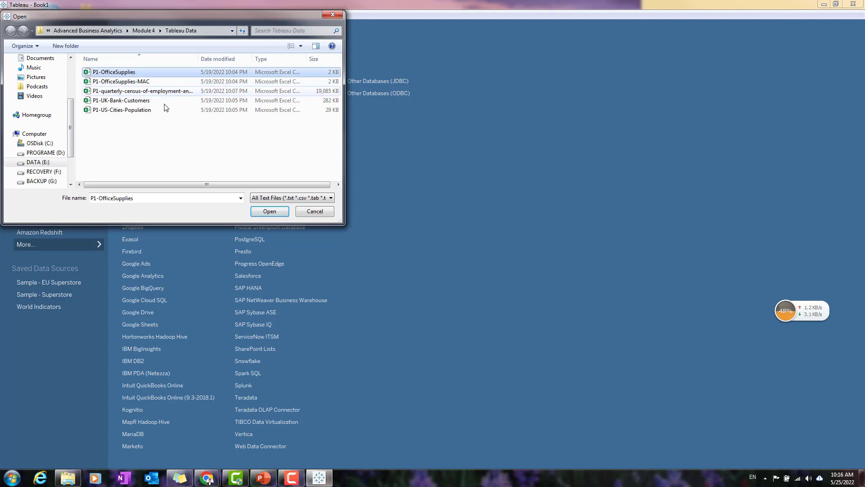
click(279, 212)
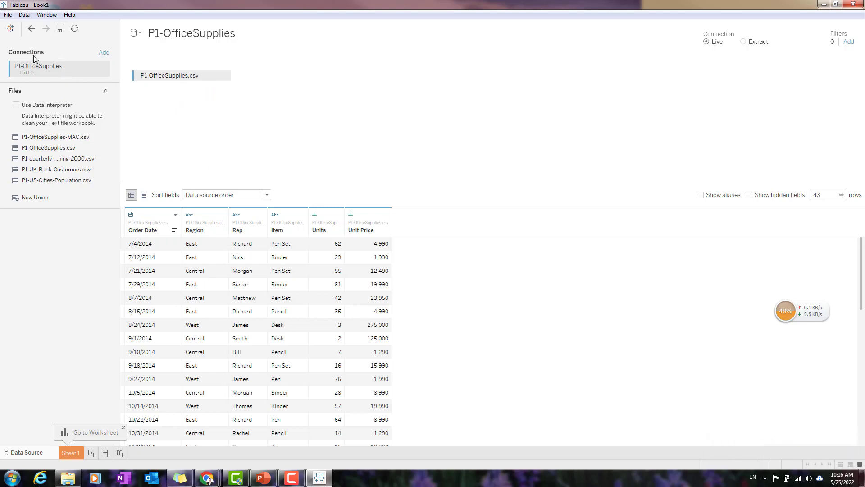
Review the options for adding another connection and look through the P1-OfficeSupplies.csv data preview.
click(105, 52)
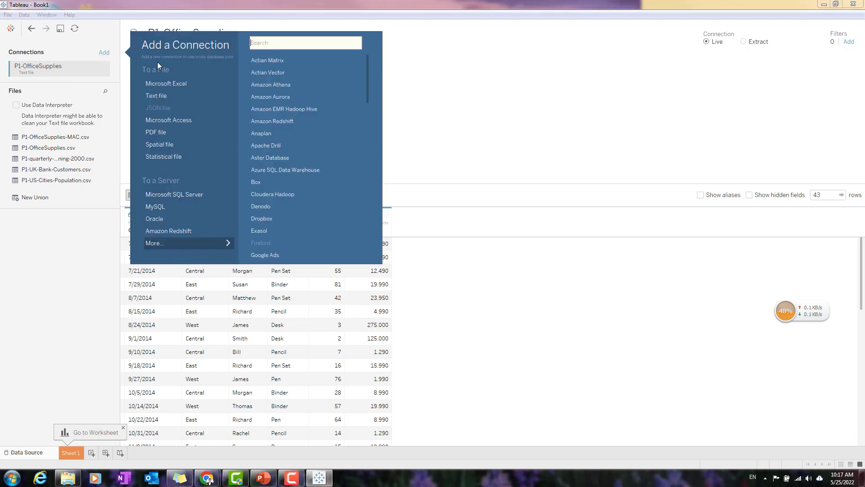
click(523, 10)
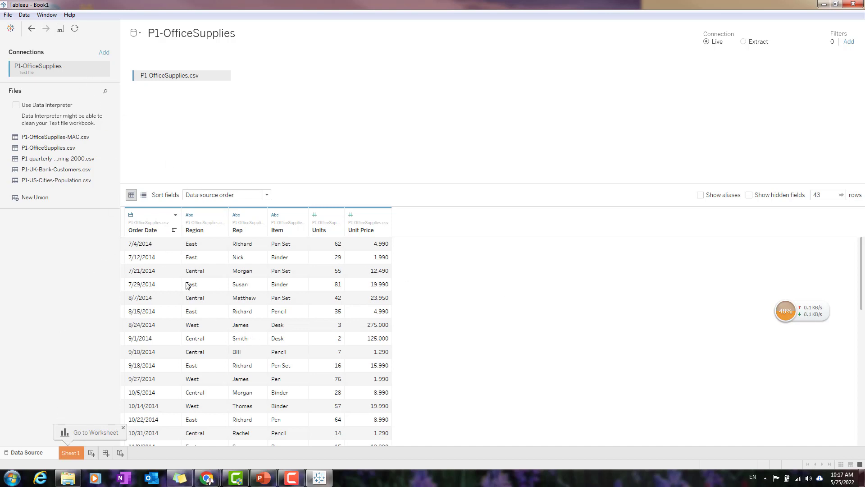
scroll(277, 316, down, 9)
scroll(348, 390, up, 4)
scroll(348, 390, up, 5)
scroll(324, 343, down, 2)
scroll(304, 350, up, 2)
Inspect the data types assigned to the Order Date, Rep and Unit Price fields without changing them.
click(132, 215)
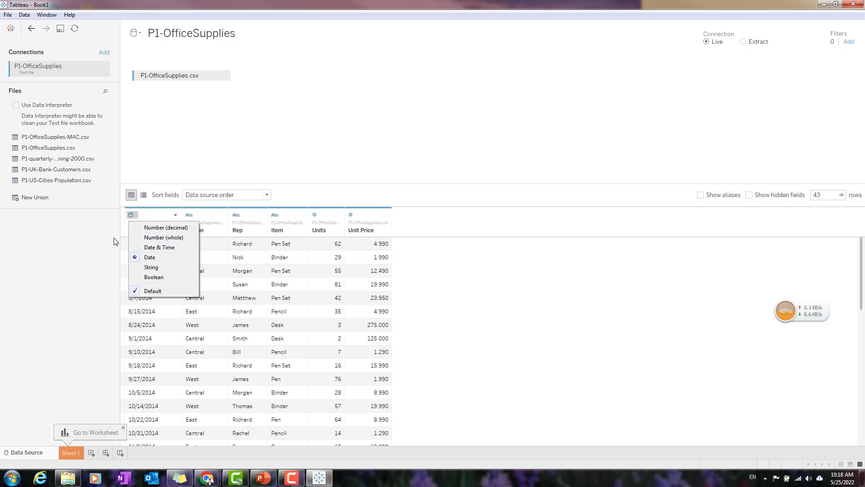
click(114, 261)
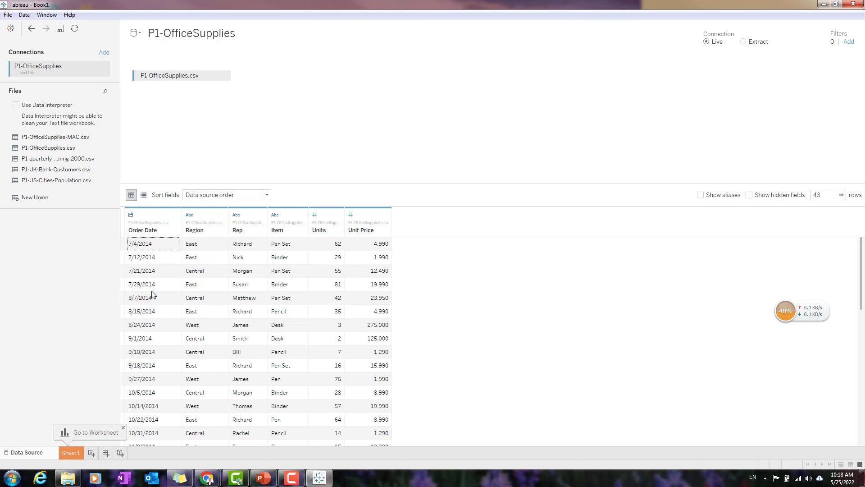
scroll(158, 300, down, 2)
scroll(158, 305, up, 2)
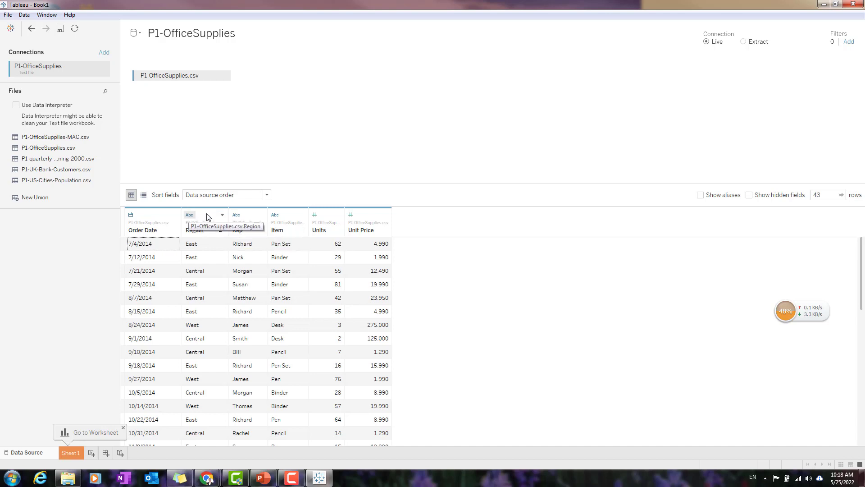
click(261, 216)
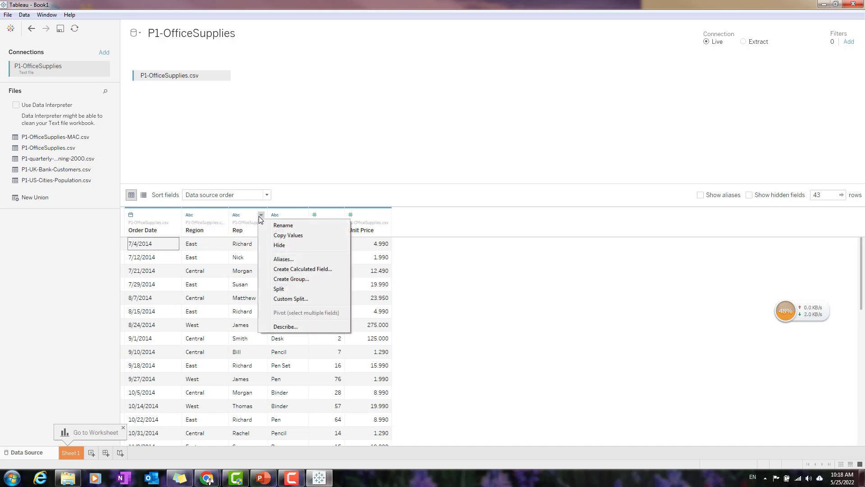
click(249, 218)
click(236, 215)
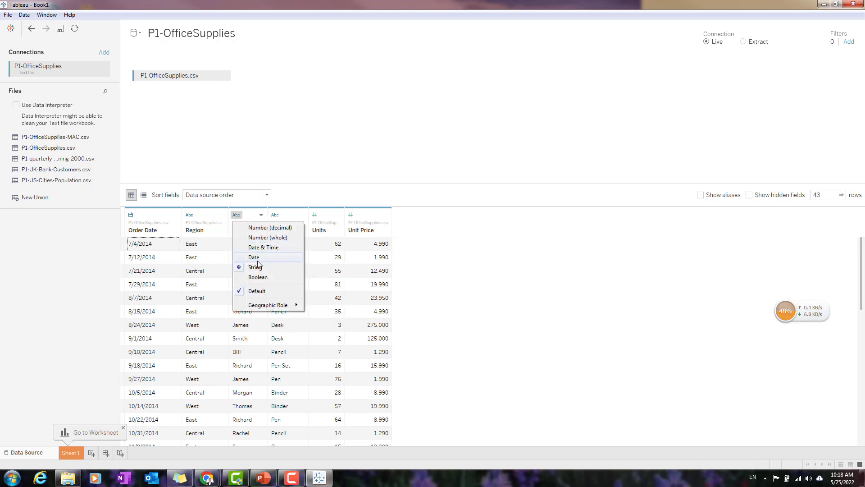
click(484, 208)
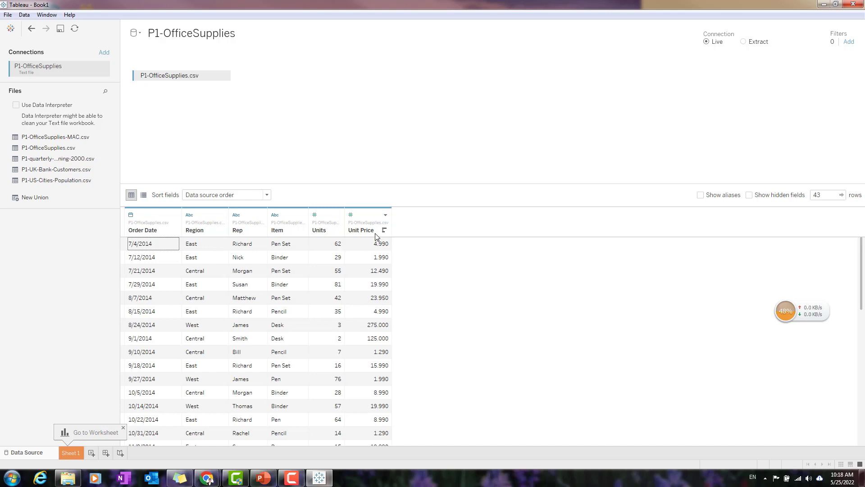
click(351, 215)
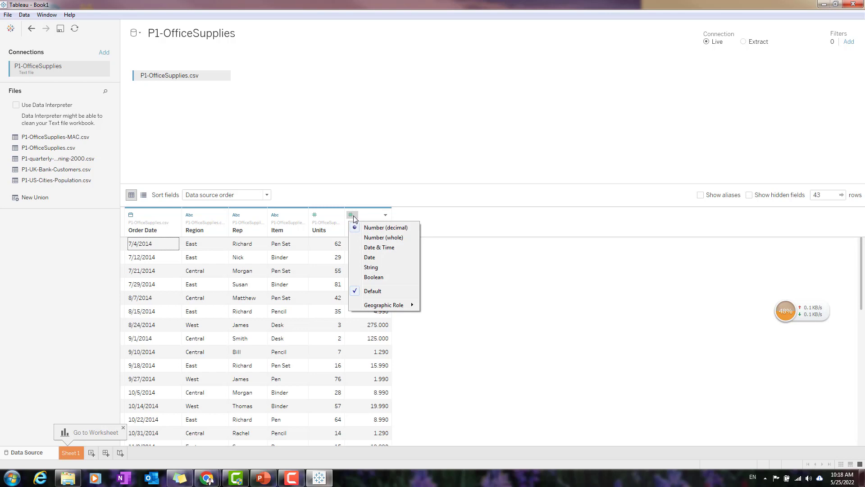
click(354, 216)
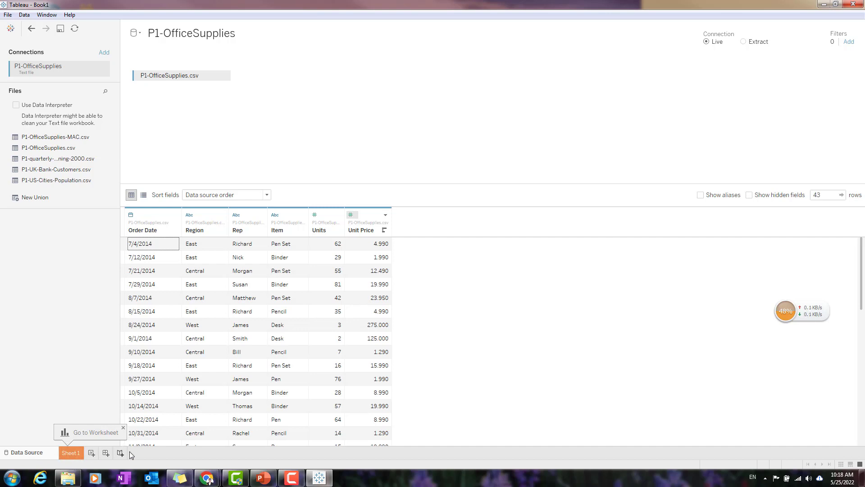
Go from the data source to the Sheet 1 worksheet.
click(88, 434)
click(73, 456)
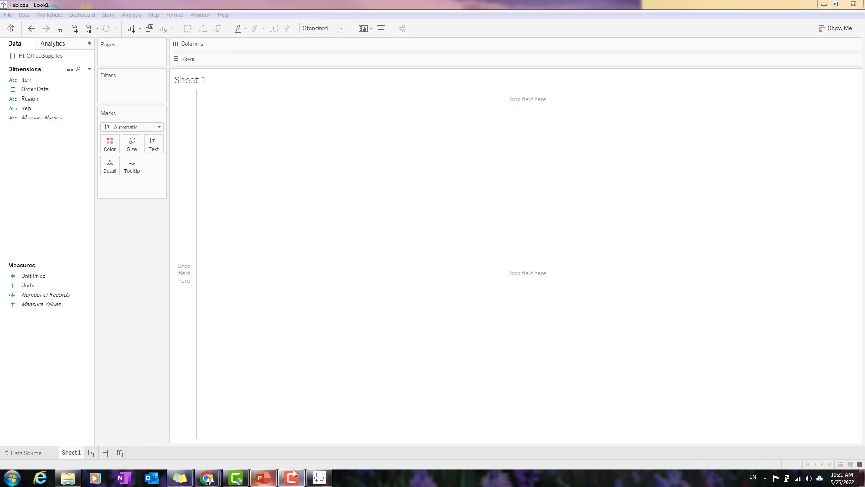
Switch to PowerPoint to read the Tableau Agenda slide and return to the Tableau worksheet.
click(263, 477)
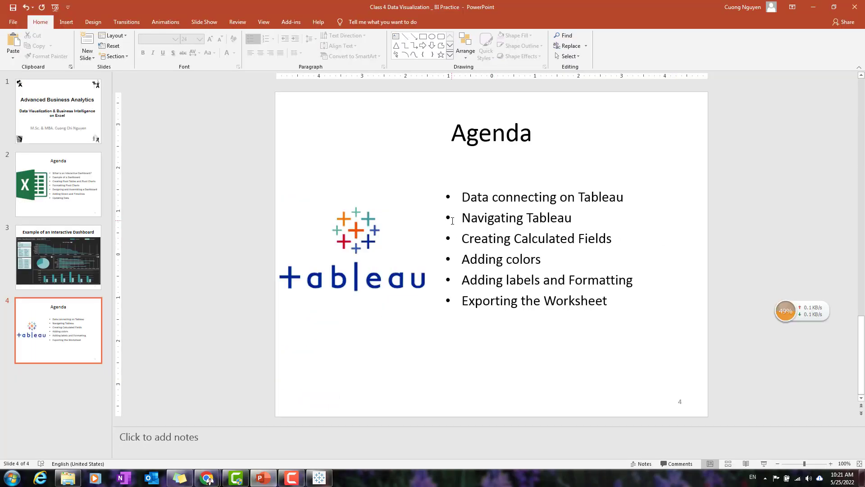
click(814, 11)
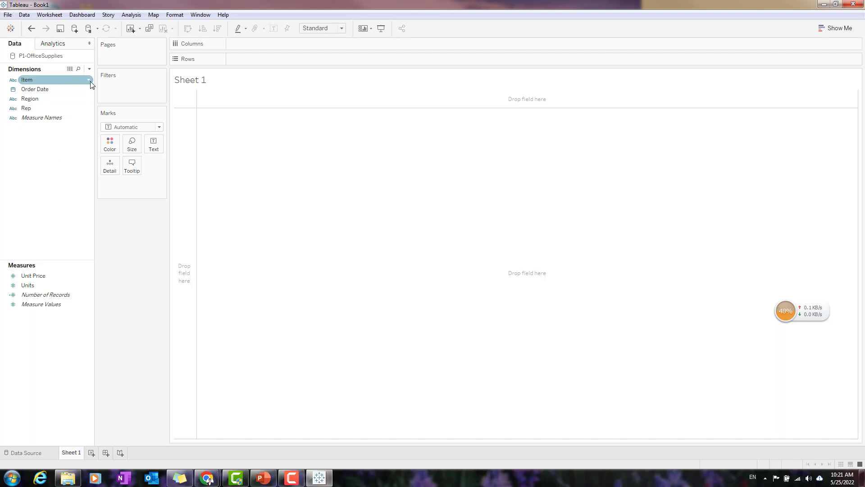
Add the Region dimension to the empty view so that the regions are listed as rows.
click(40, 89)
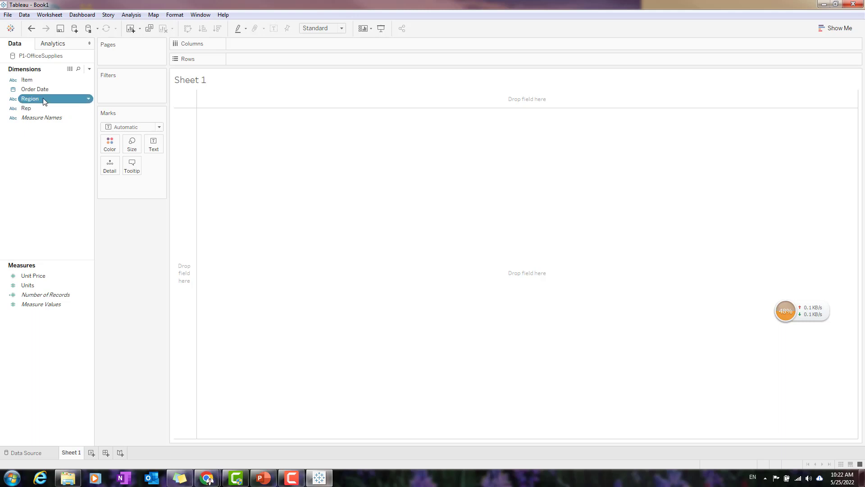
drag(42, 99, 55, 101)
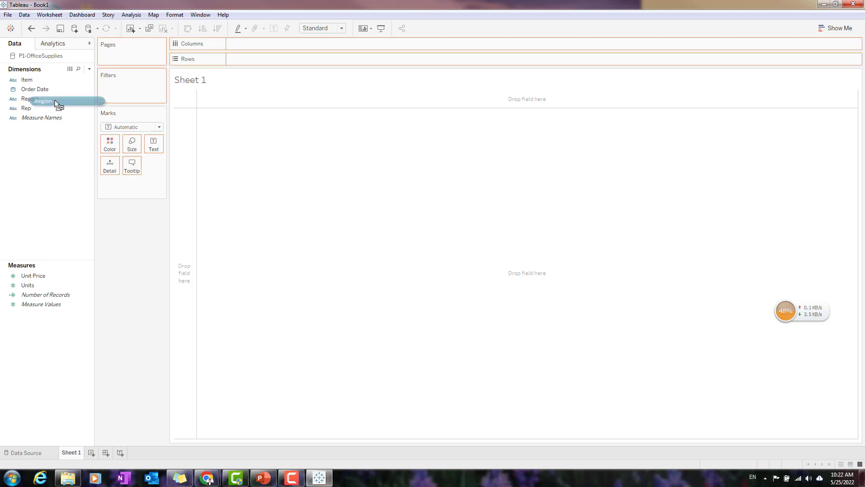
drag(55, 101, 286, 148)
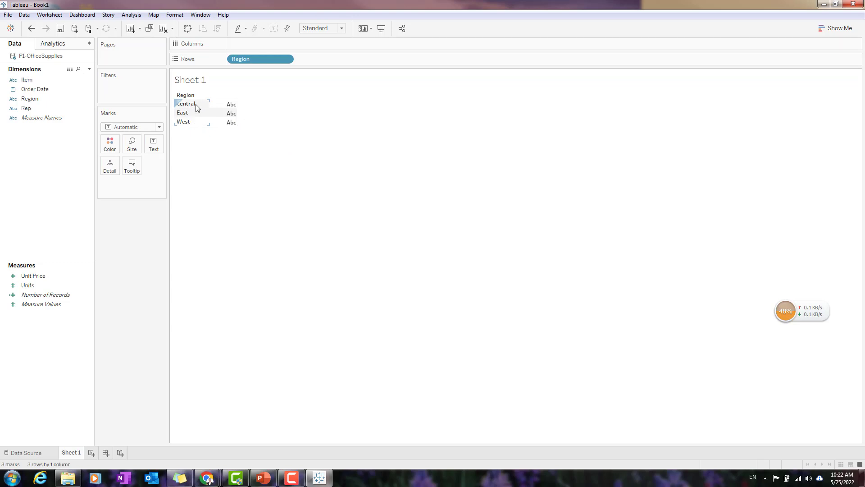
Review the options available for the East row header and for the Region row field.
right_click(195, 117)
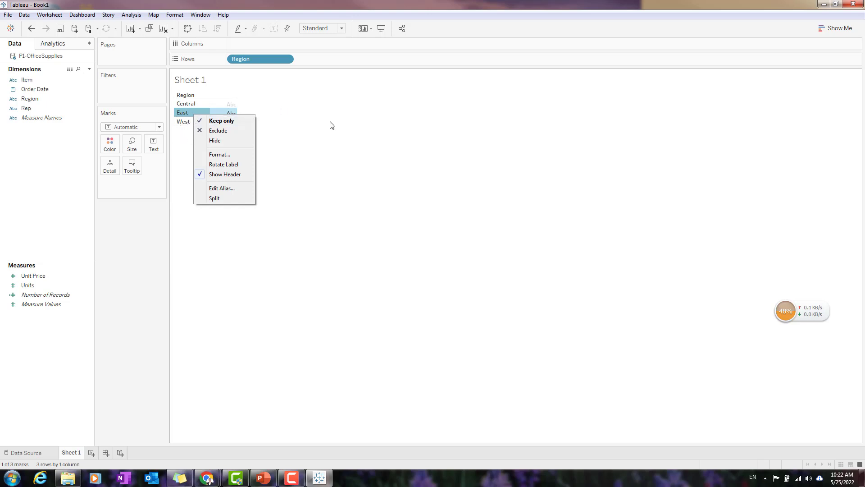
click(282, 62)
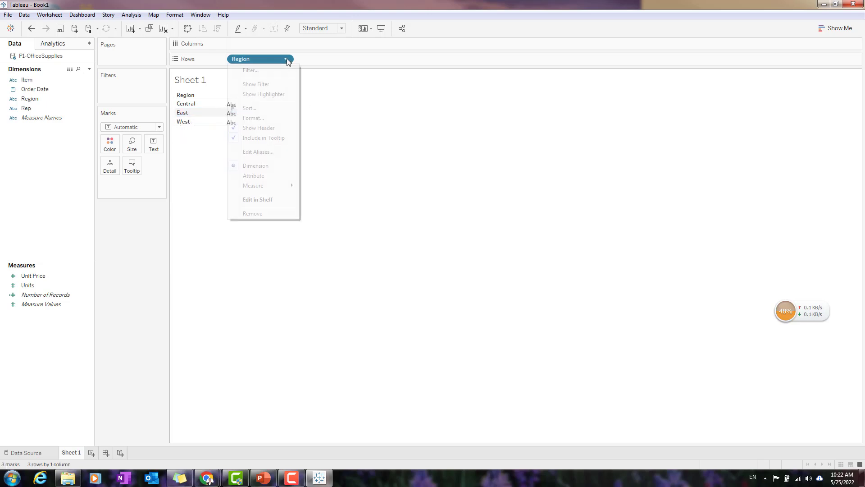
double_click(285, 60)
click(282, 120)
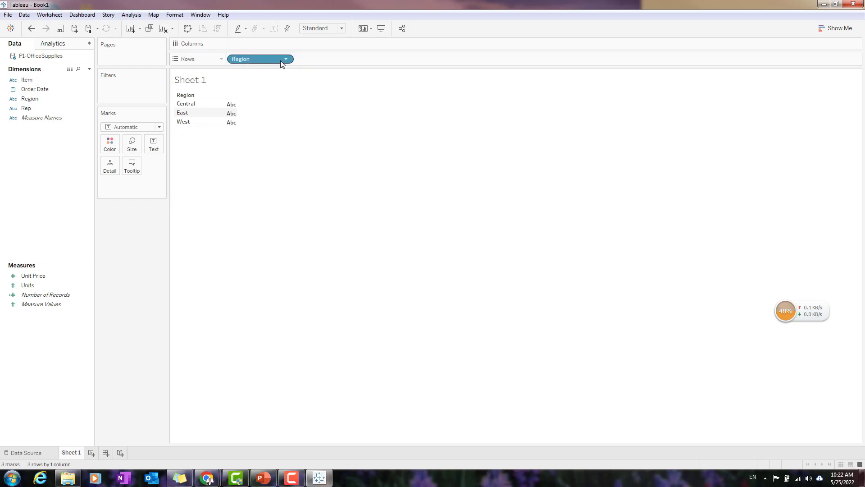
Try sorting the Region field in descending data source order and clear the sort.
click(287, 61)
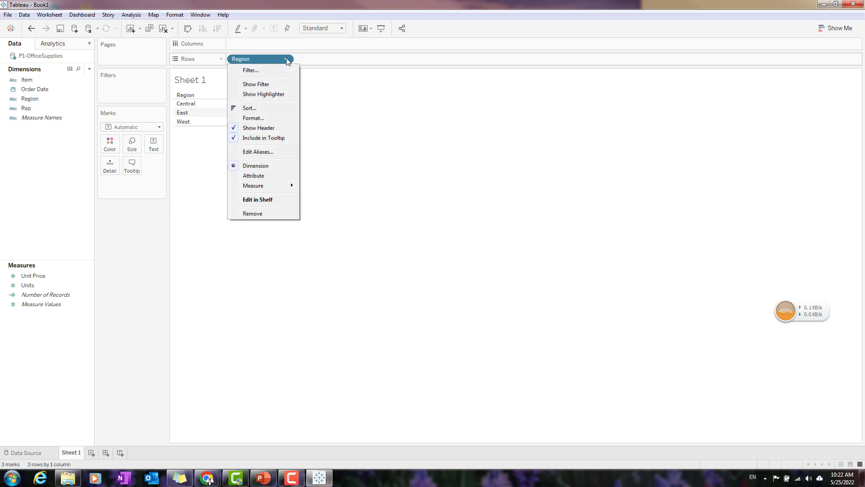
click(273, 111)
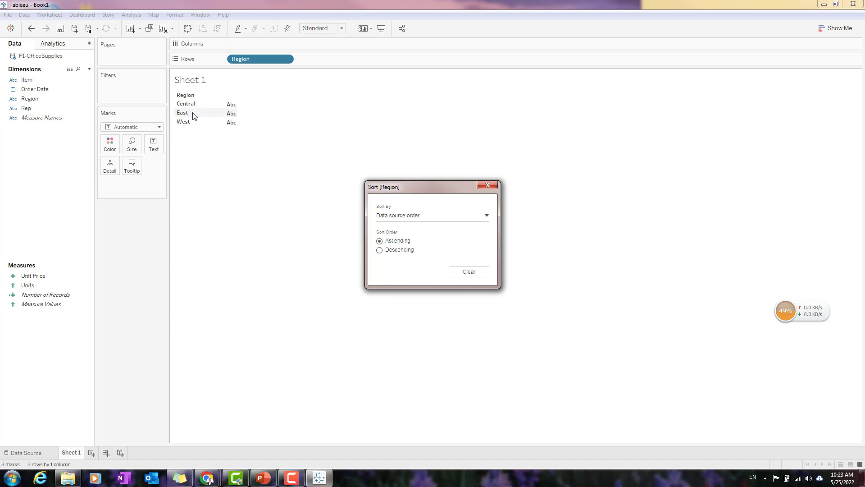
click(380, 251)
click(471, 272)
click(493, 188)
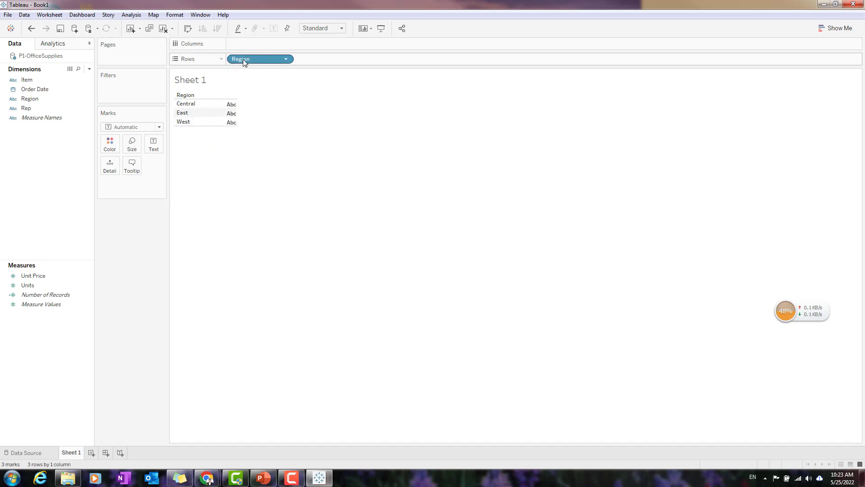
Try Region on the Columns shelf and return it to the Rows shelf.
drag(252, 61, 259, 40)
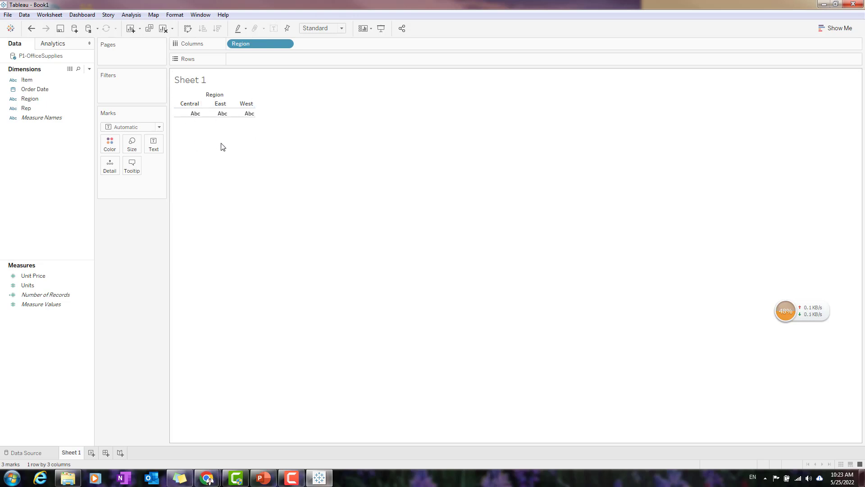
drag(264, 49, 261, 61)
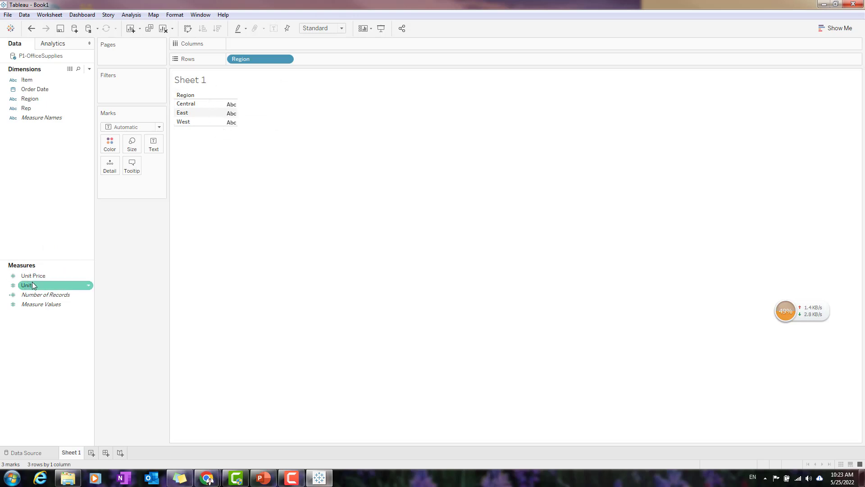
Add the Units measure to the table as the summed value for each region.
drag(36, 283, 229, 109)
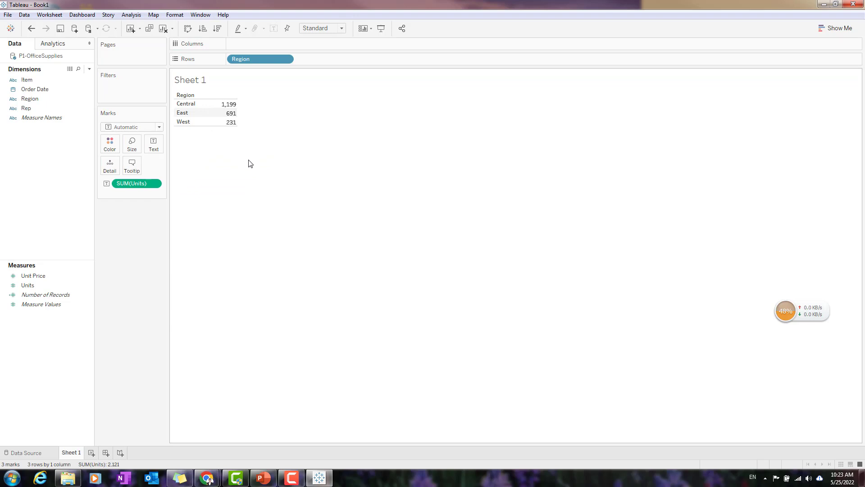
mouse_move(224, 109)
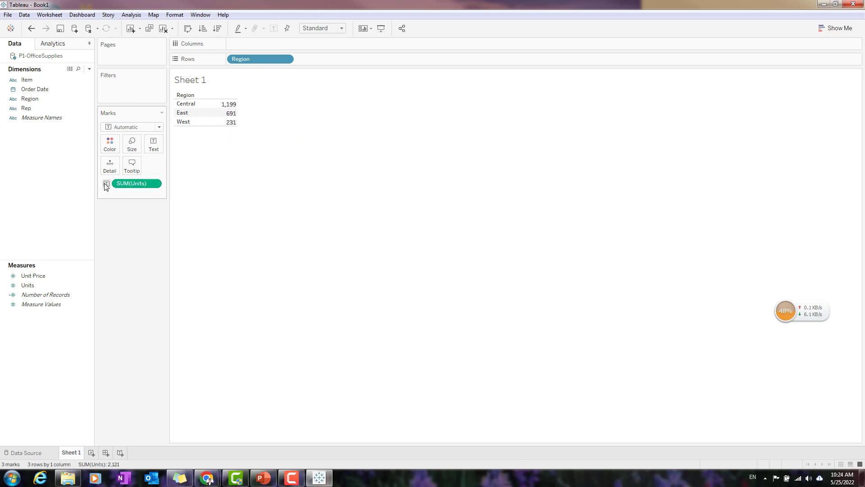
click(155, 186)
click(157, 187)
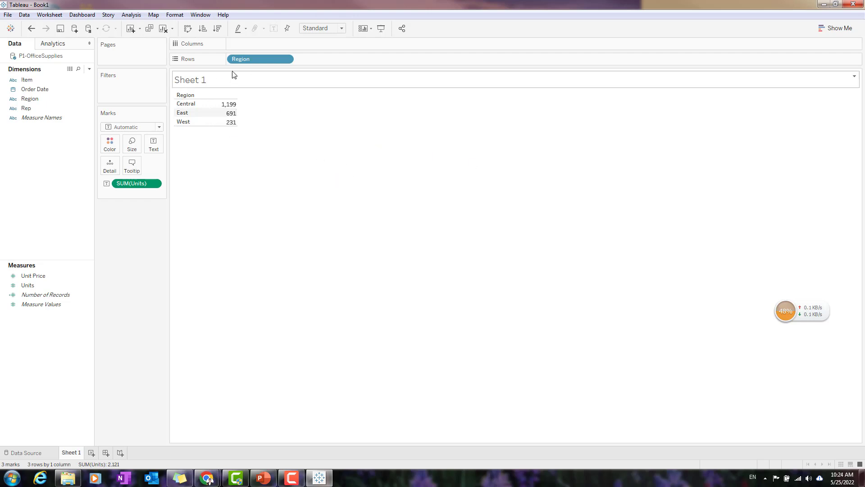
drag(255, 65, 273, 60)
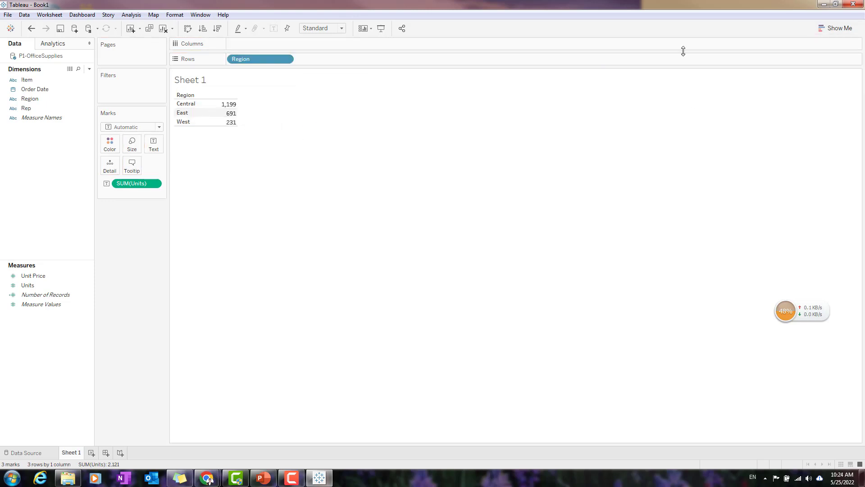
Display the units per region as a pie chart using Show Me.
click(834, 29)
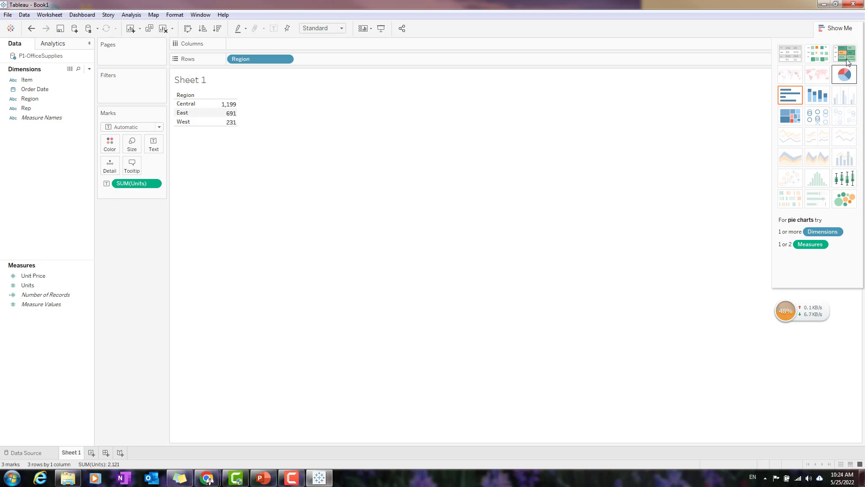
click(844, 77)
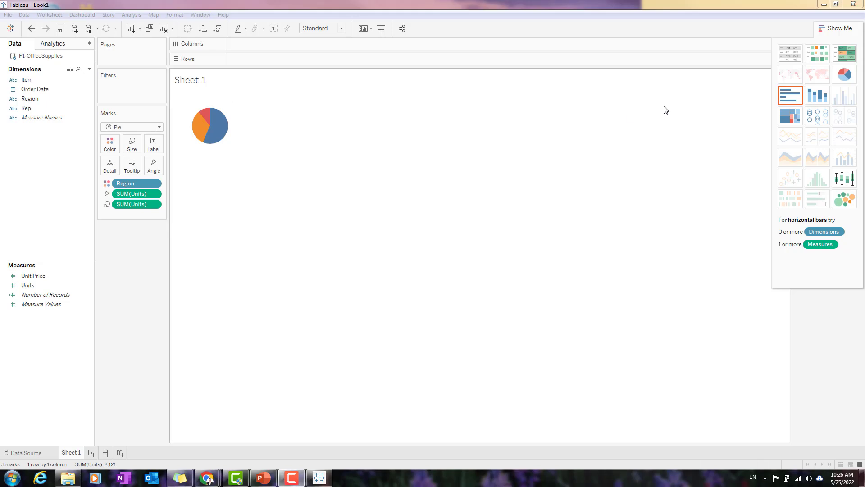
click(401, 153)
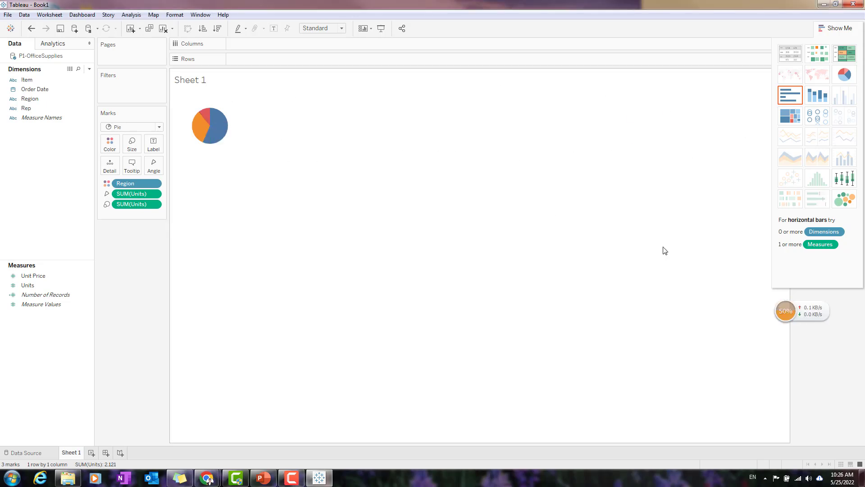
Change the pie chart to horizontal bars and resize it to be narrower with thicker bars.
click(796, 99)
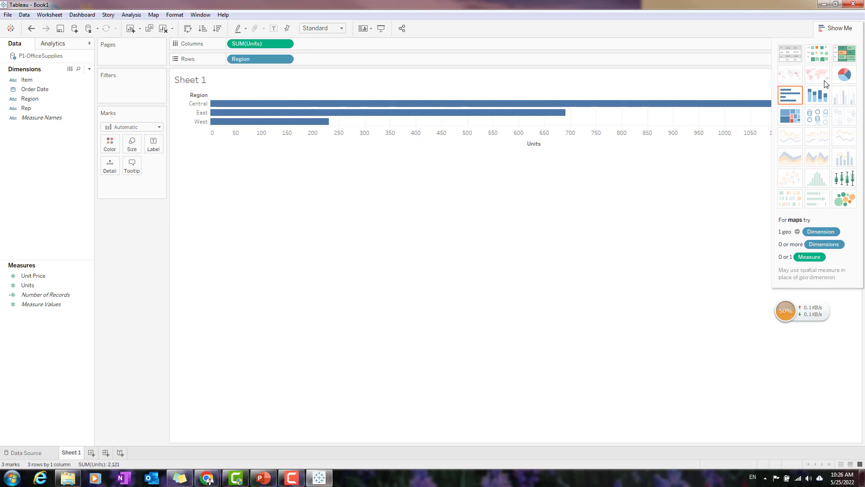
click(841, 27)
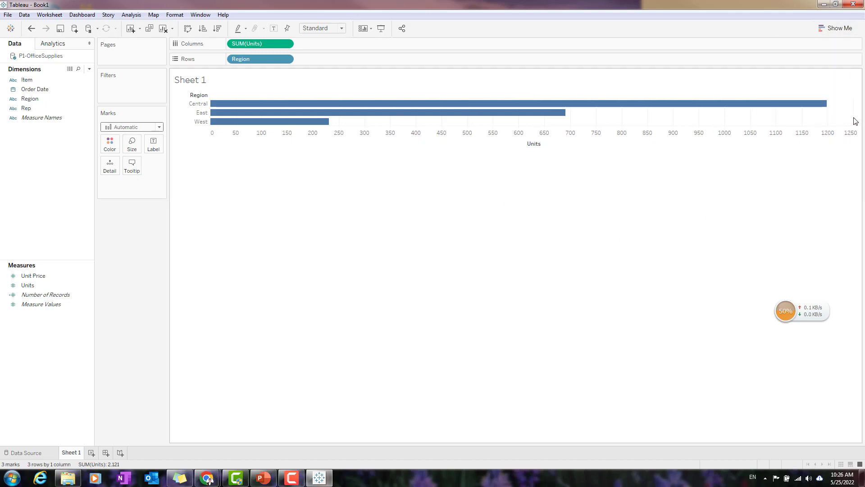
drag(857, 116, 570, 119)
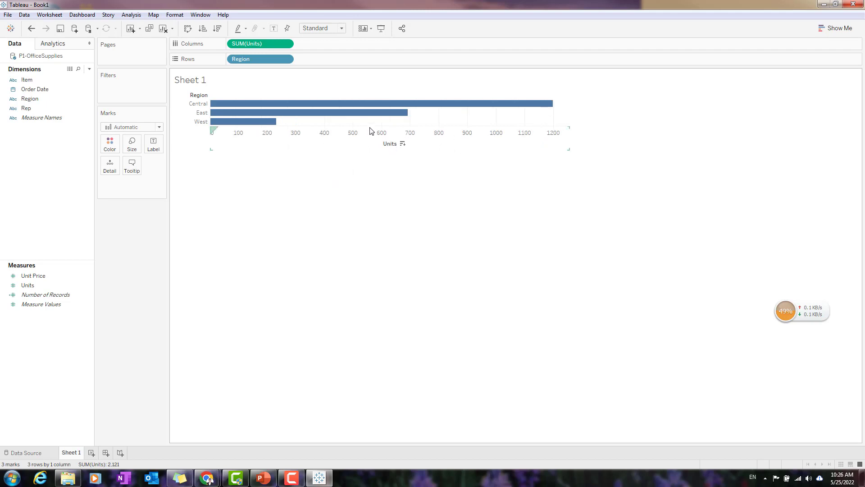
drag(369, 127, 364, 162)
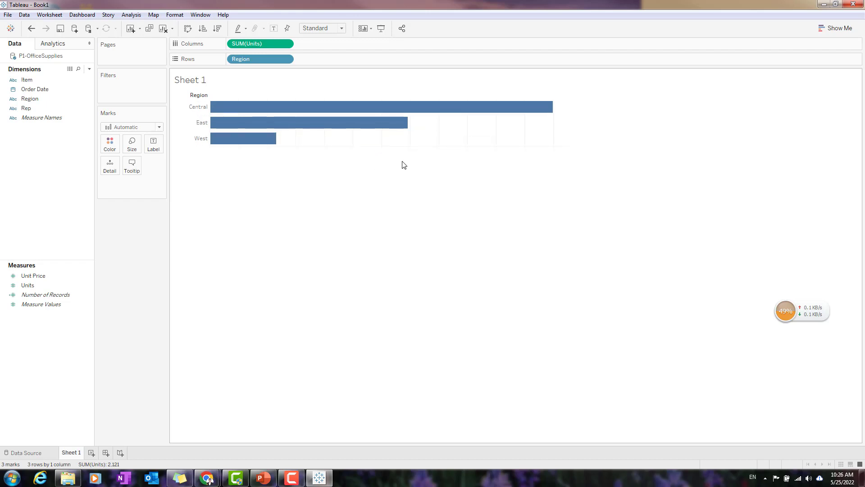
key(ctrl+z)
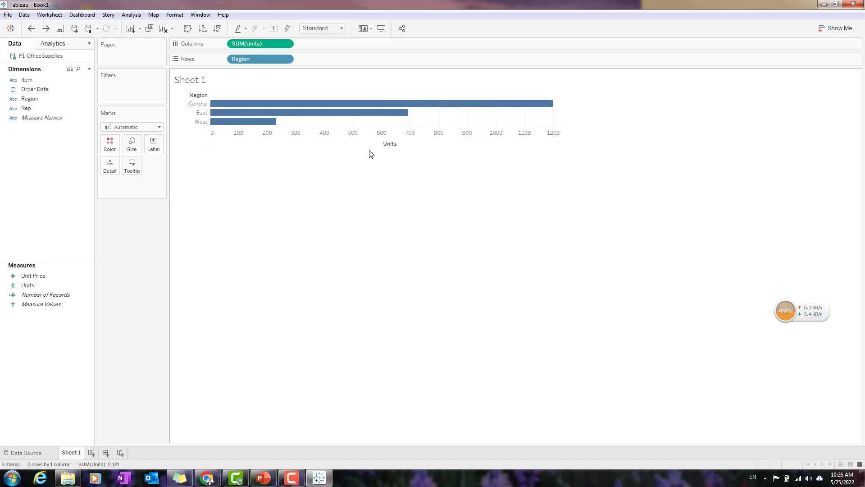
drag(373, 154, 372, 194)
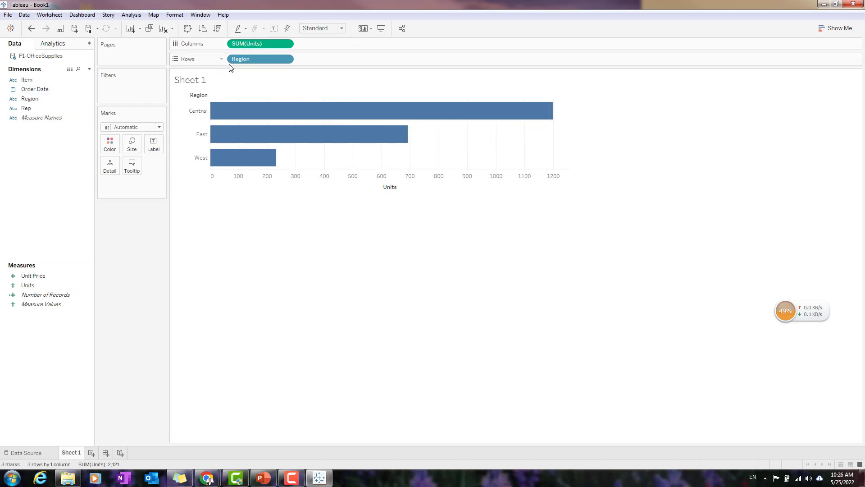
Color the bars by Region and check the tooltips of the Central and West bars.
drag(258, 59, 117, 144)
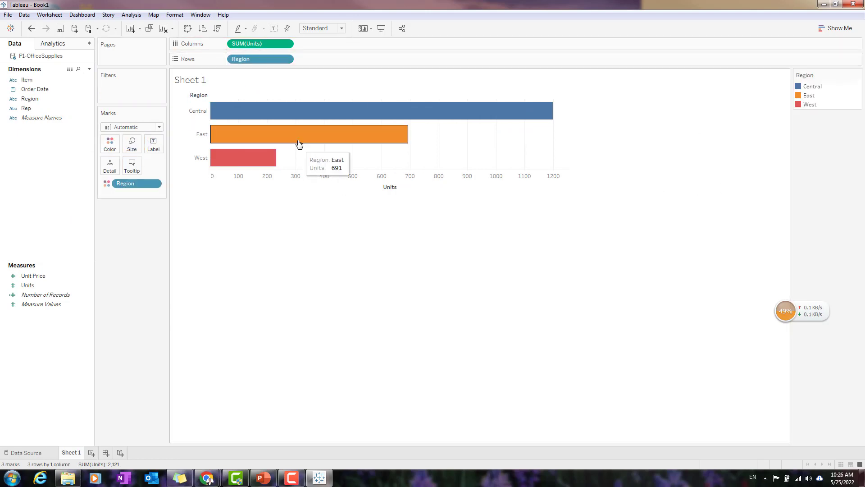
mouse_move(360, 143)
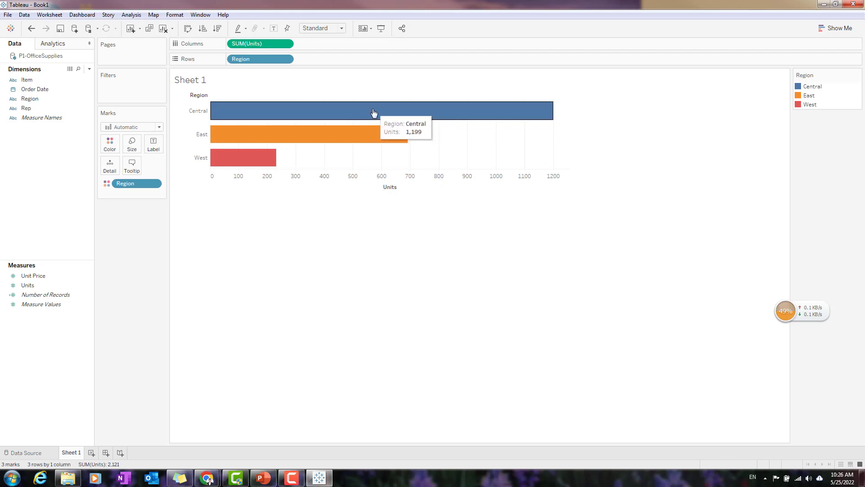
mouse_move(259, 162)
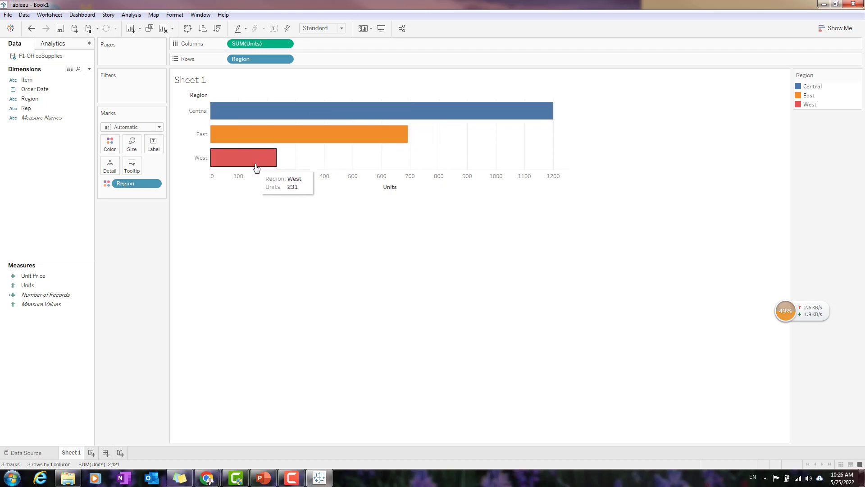
Try stacked bars, convert the chart to a treemap, and narrow the view to end at the Show Me chart list.
click(844, 33)
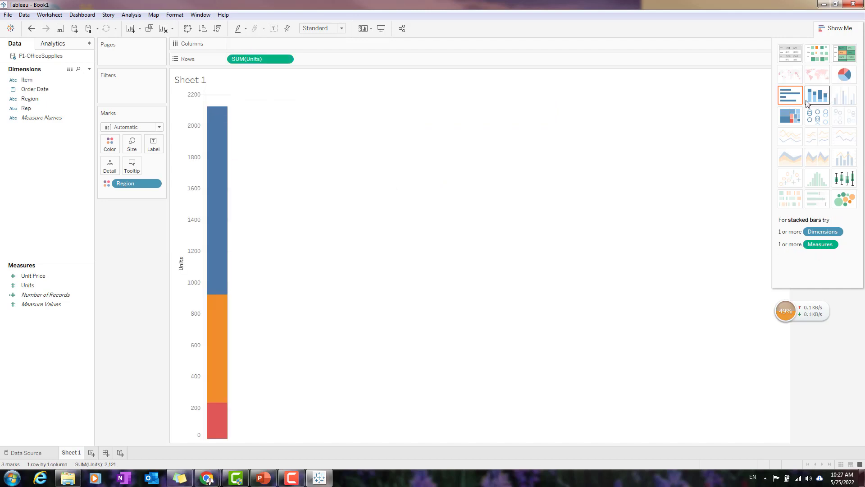
click(790, 119)
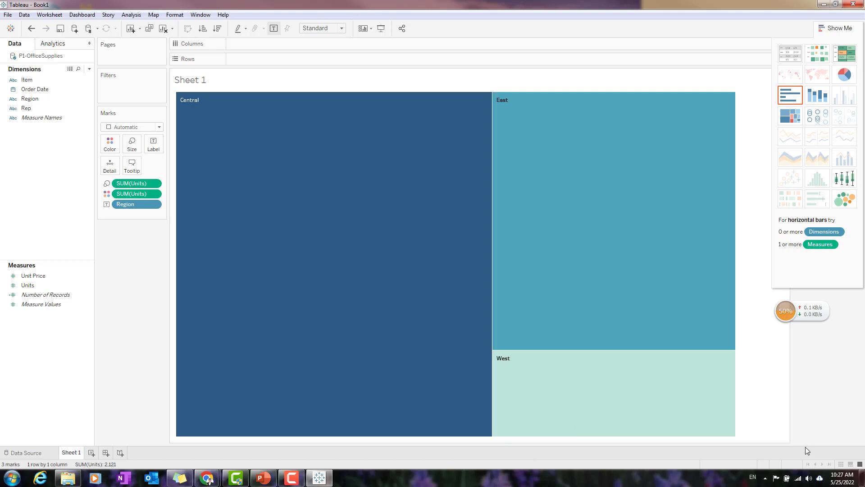
drag(791, 442, 727, 428)
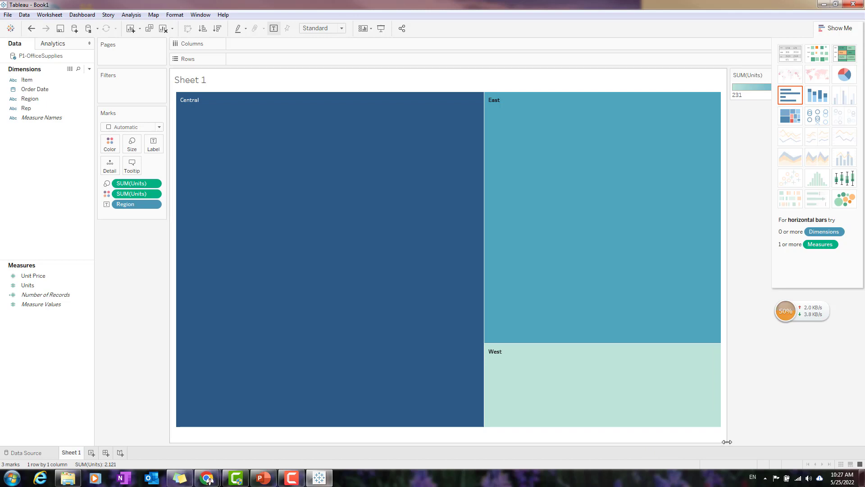
drag(732, 201, 772, 226)
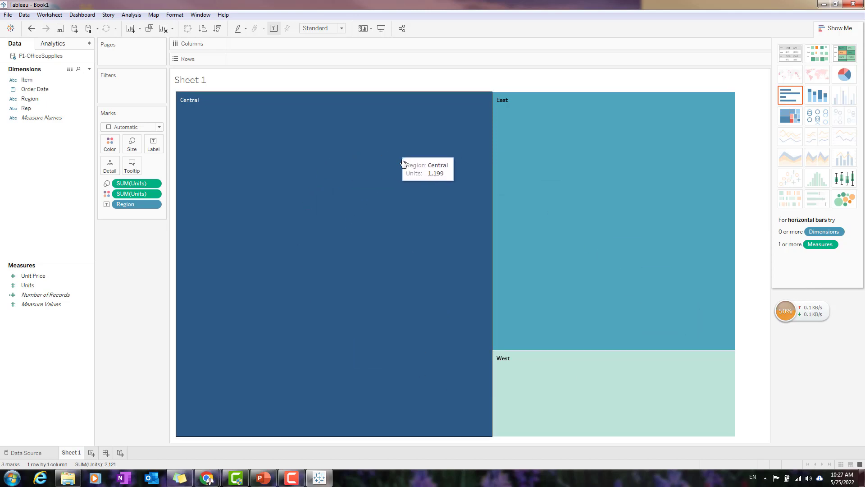
Compare packed bubbles with circle views and settle on packed bubbles for units by region.
click(841, 202)
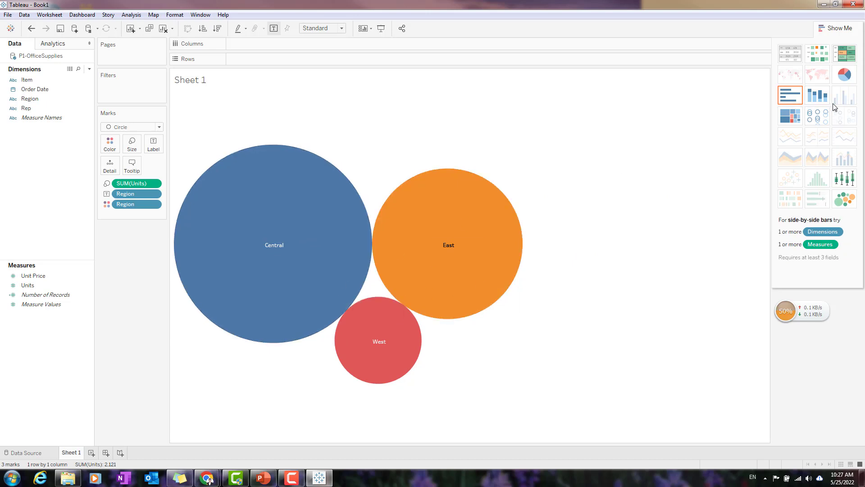
click(824, 119)
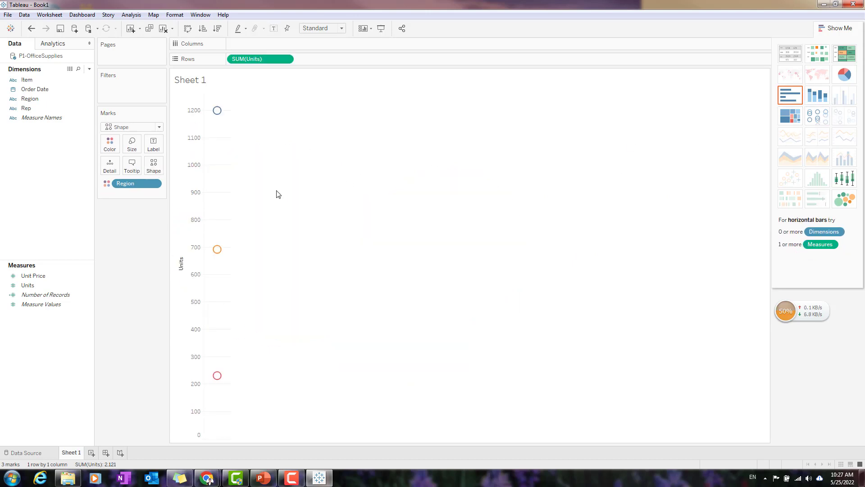
click(844, 199)
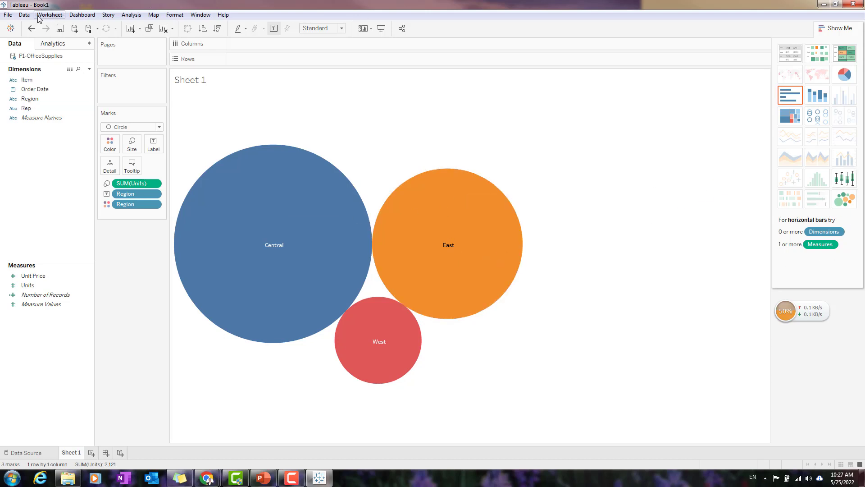
click(8, 15)
click(103, 4)
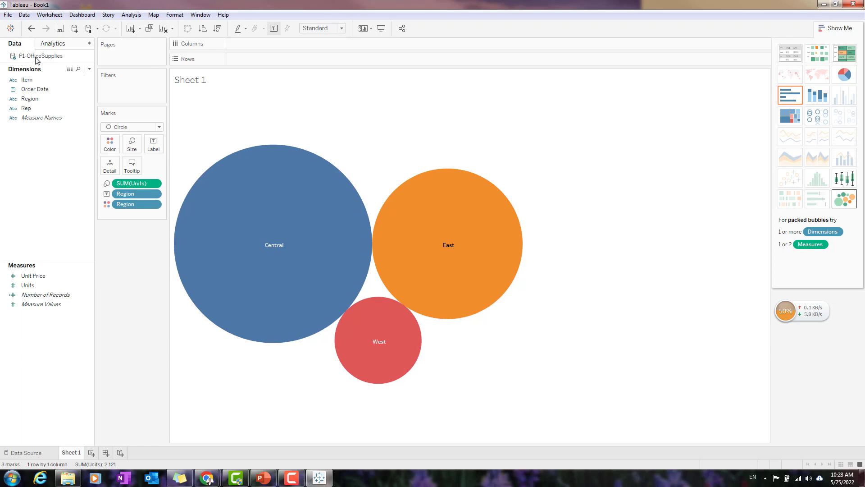
View the underlying rows of the P1-OfficeSupplies data source, look through them, and close the data view.
right_click(37, 61)
key(Escape)
click(38, 453)
click(71, 453)
right_click(44, 61)
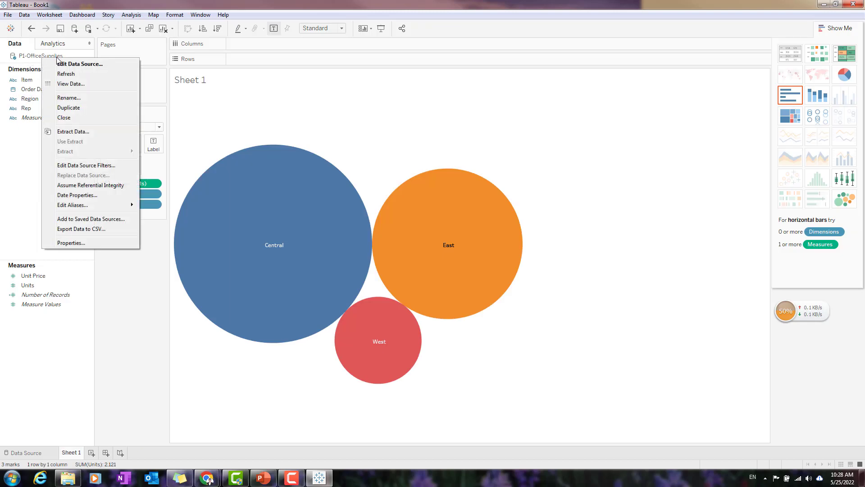
click(84, 85)
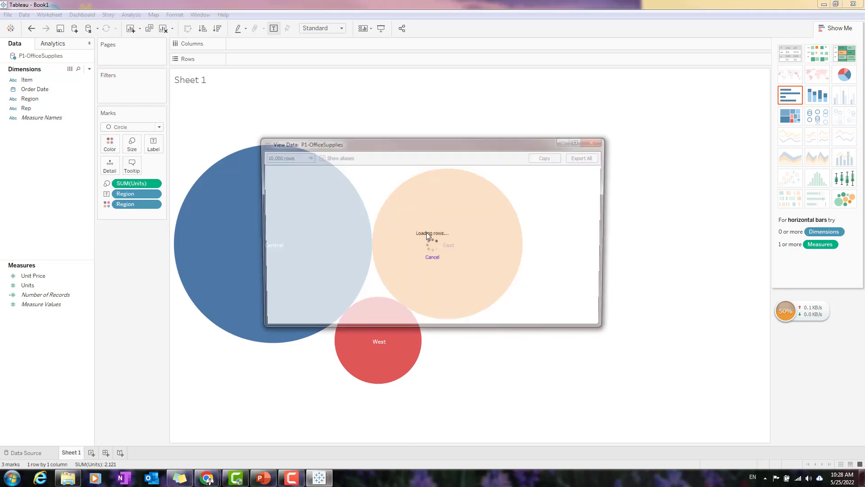
drag(467, 142, 482, 126)
scroll(502, 241, down, 8)
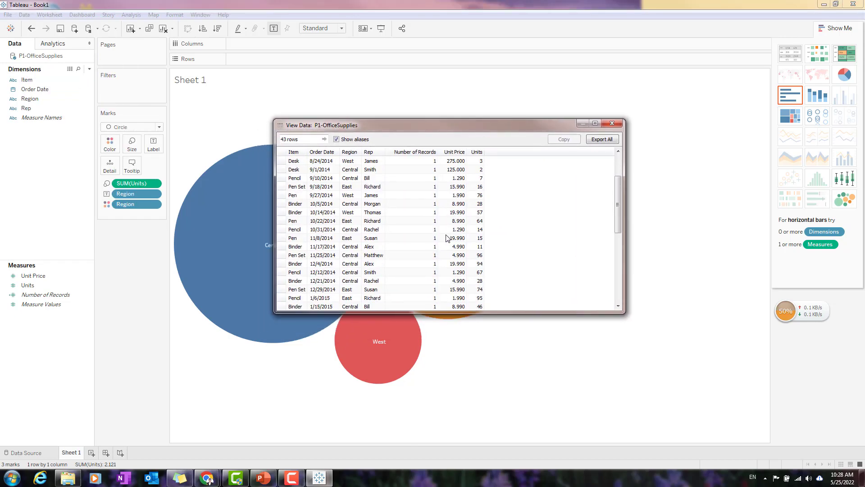
scroll(436, 248, up, 6)
scroll(460, 261, up, 3)
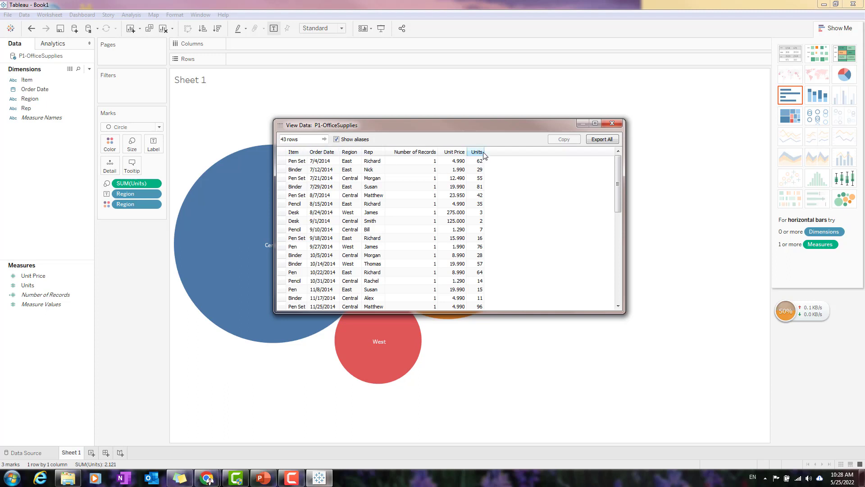
click(612, 123)
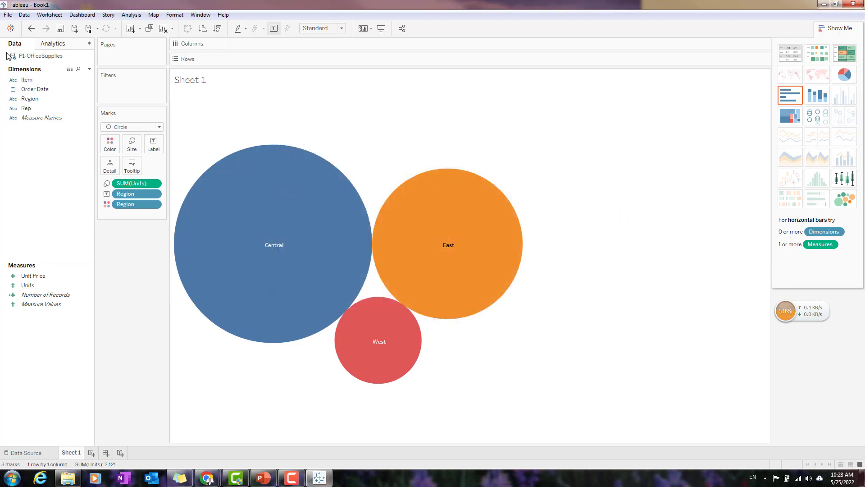
click(53, 44)
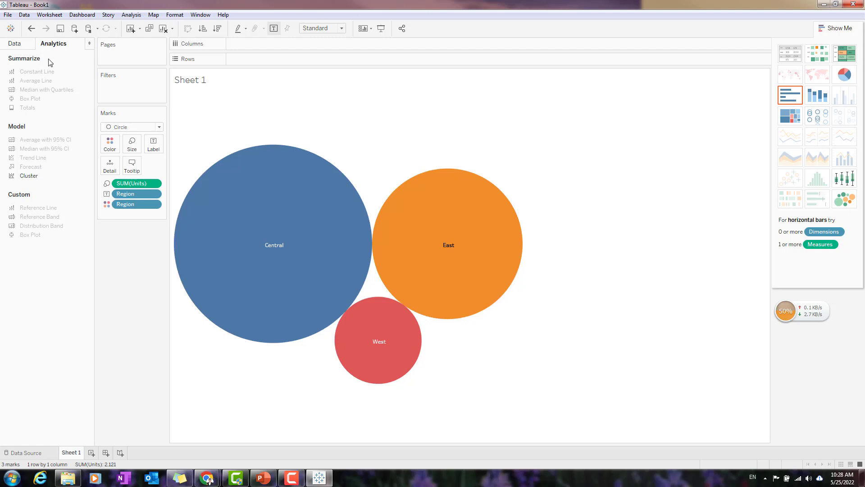
click(15, 43)
click(50, 15)
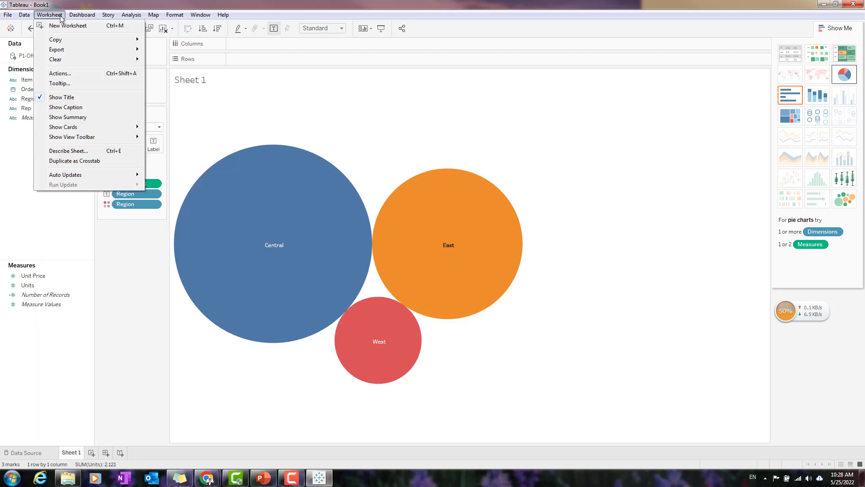
mouse_move(26, 20)
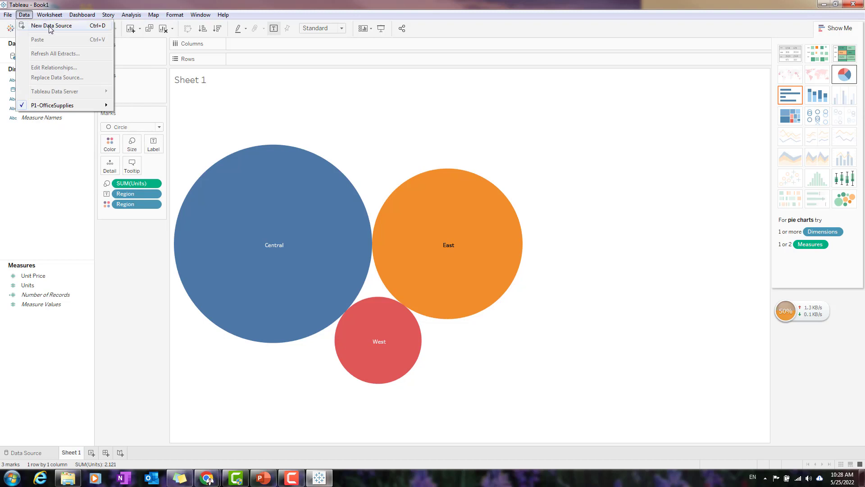
mouse_move(60, 16)
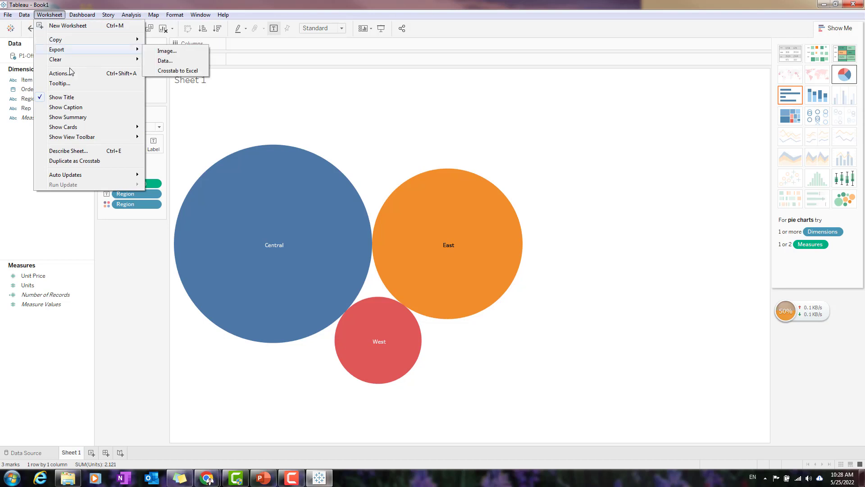
mouse_move(85, 130)
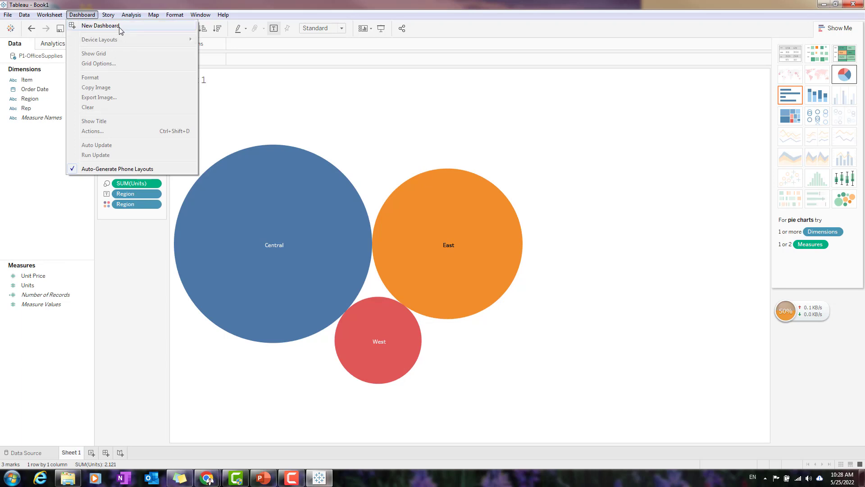
mouse_move(112, 17)
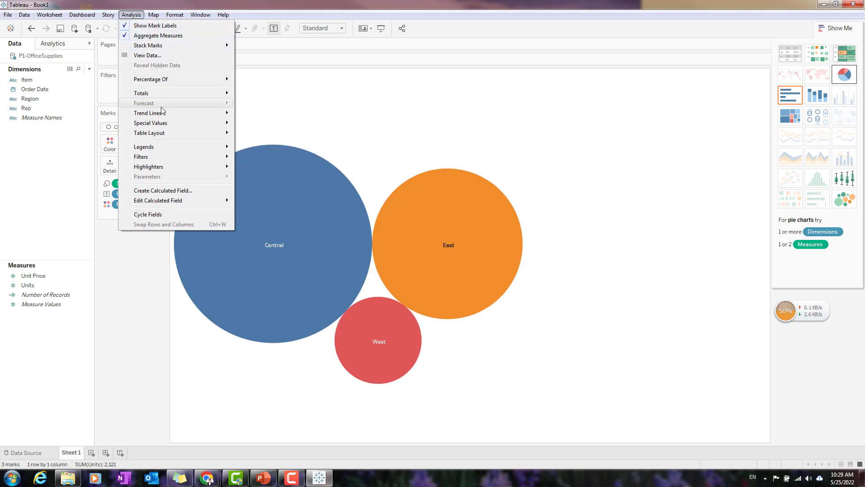
mouse_move(162, 111)
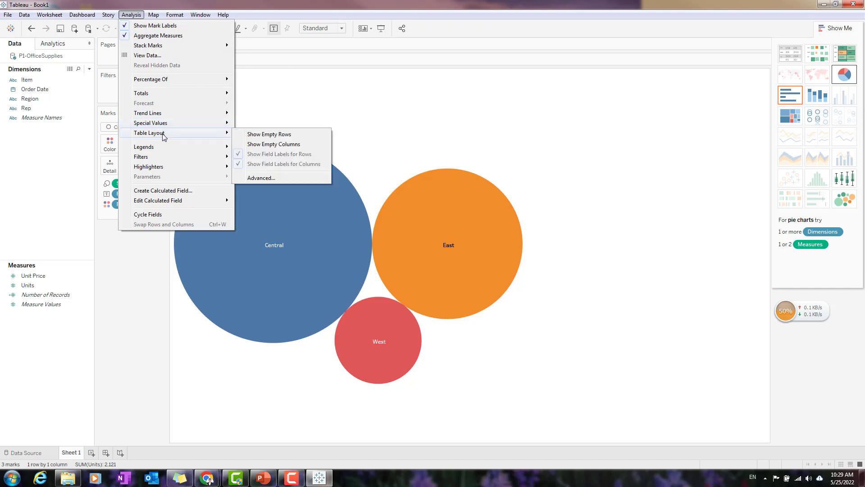
mouse_move(167, 158)
mouse_move(159, 18)
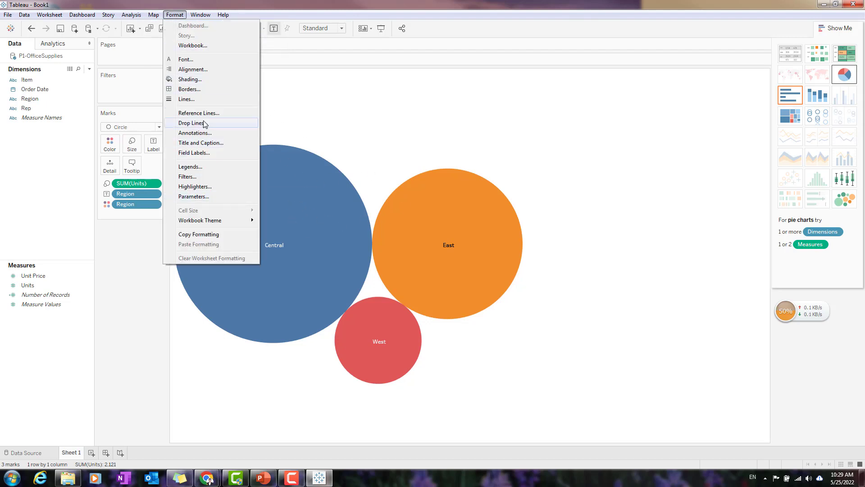
mouse_move(200, 17)
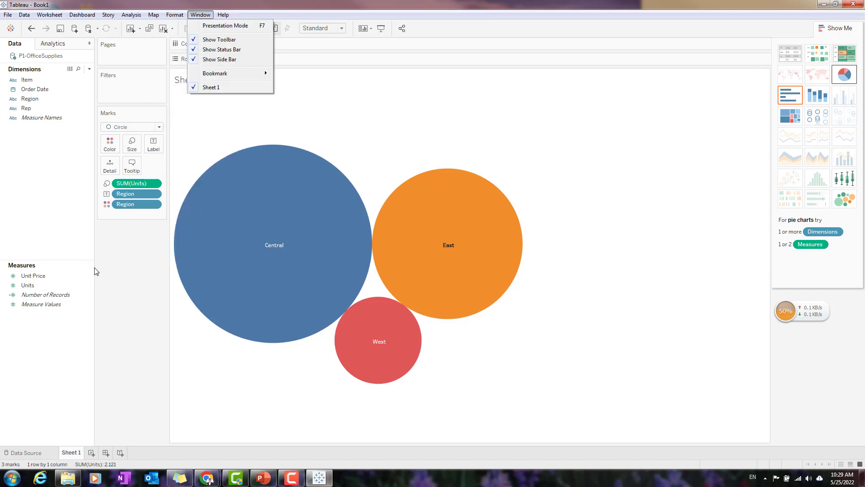
click(107, 297)
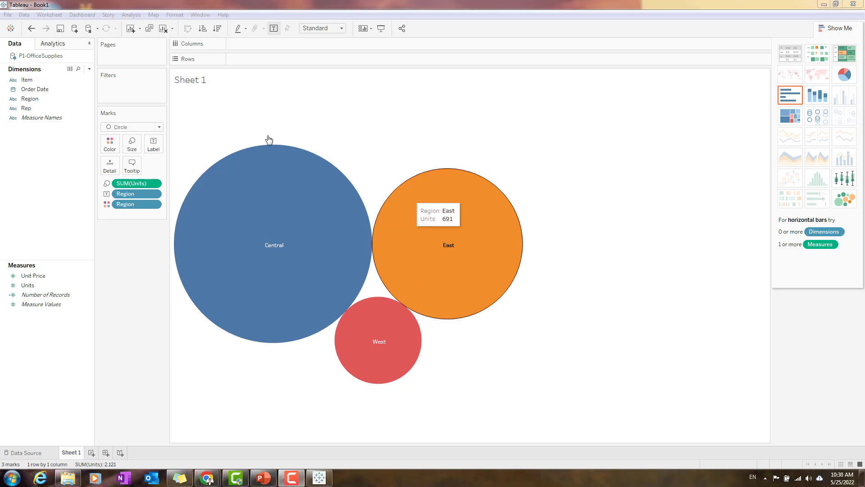
Clear the packed bubbles chart from Sheet 1 and hide the Show Me chart list.
click(185, 4)
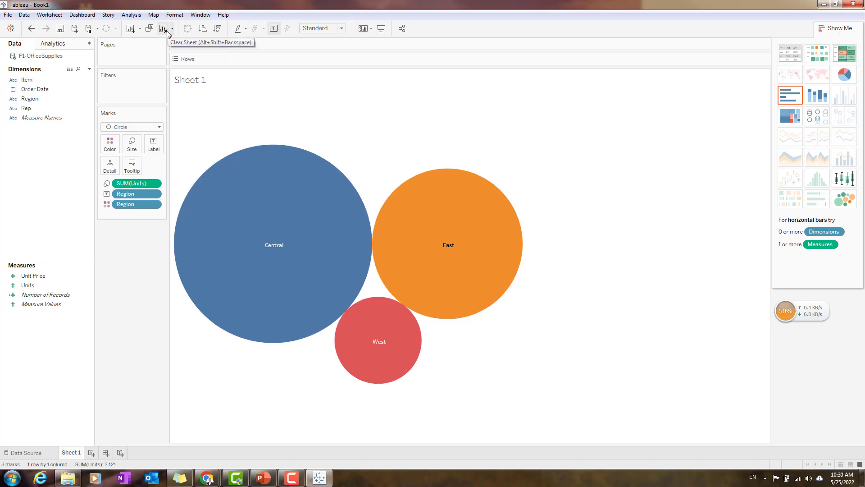
mouse_move(237, 193)
click(164, 28)
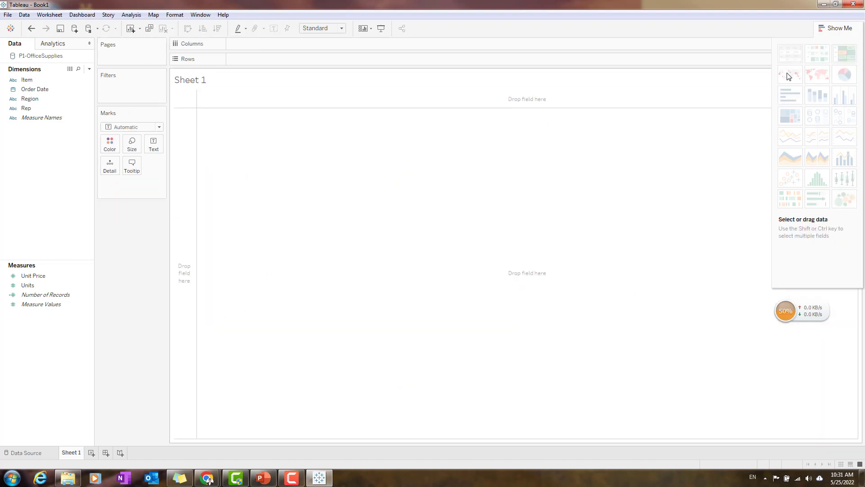
click(840, 23)
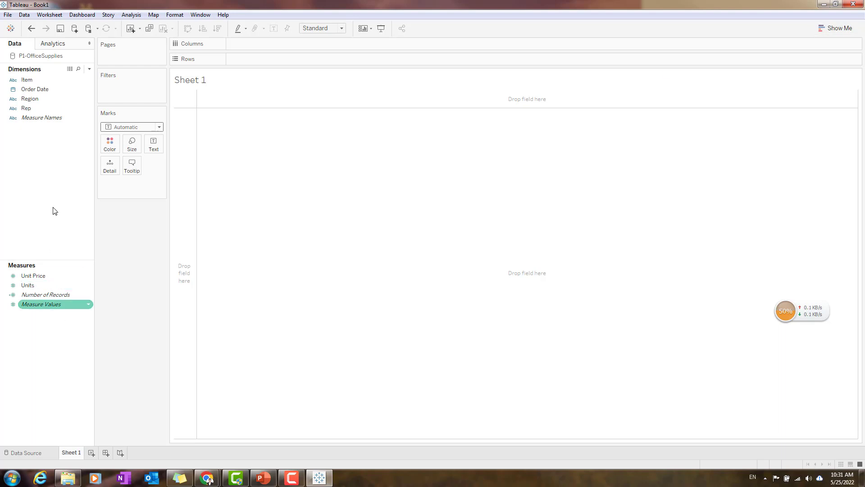
Place the Rep dimension on Rows, then move it to Columns so the reps run across the sheet.
click(53, 120)
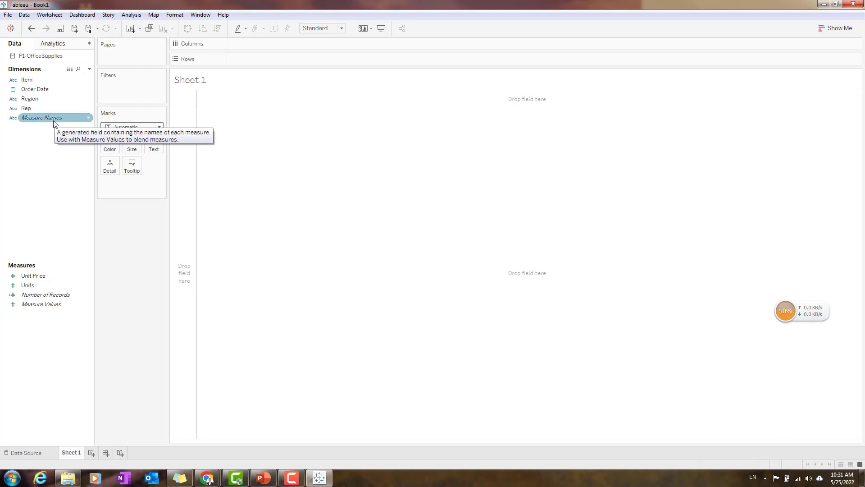
click(53, 111)
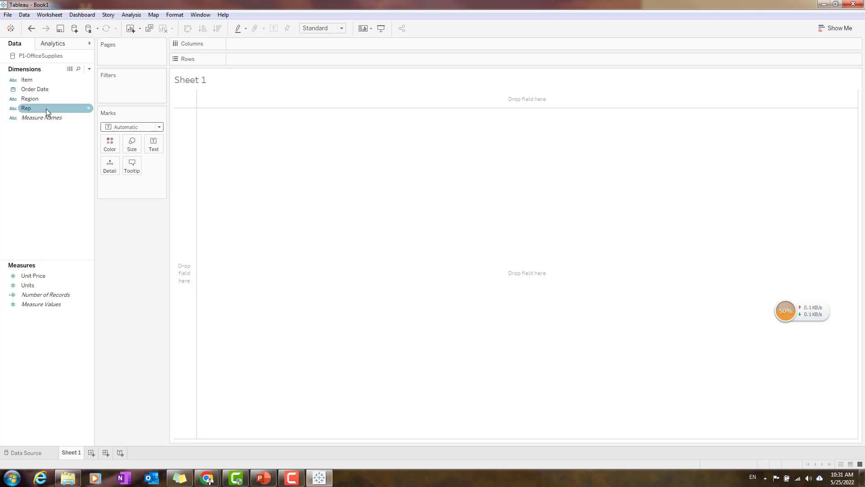
drag(46, 109, 266, 61)
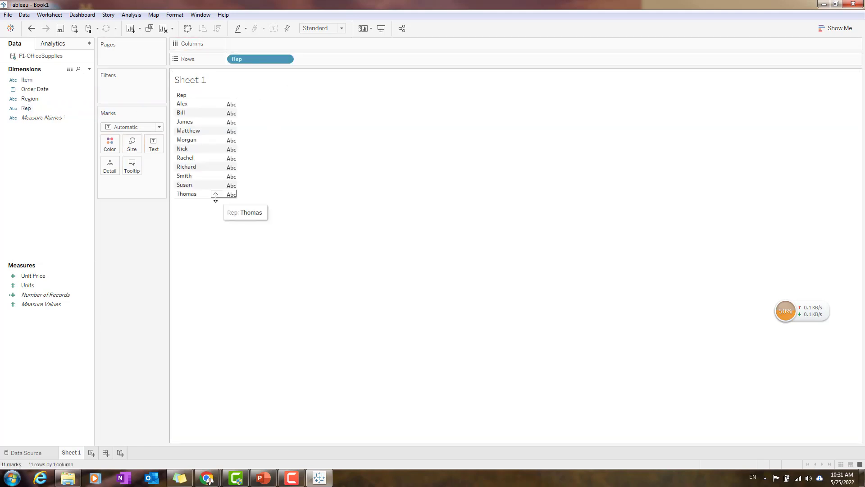
drag(254, 56, 255, 42)
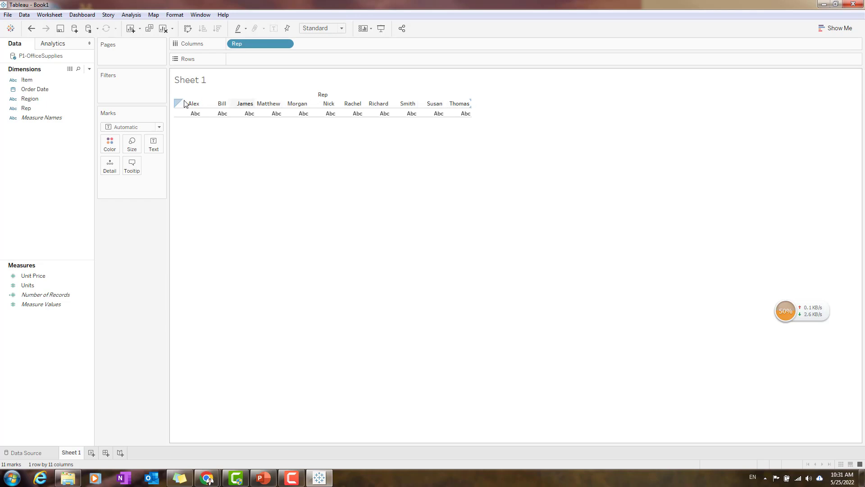
Add the Units measure to the view and move it to Rows to get vertical bars per rep.
click(64, 101)
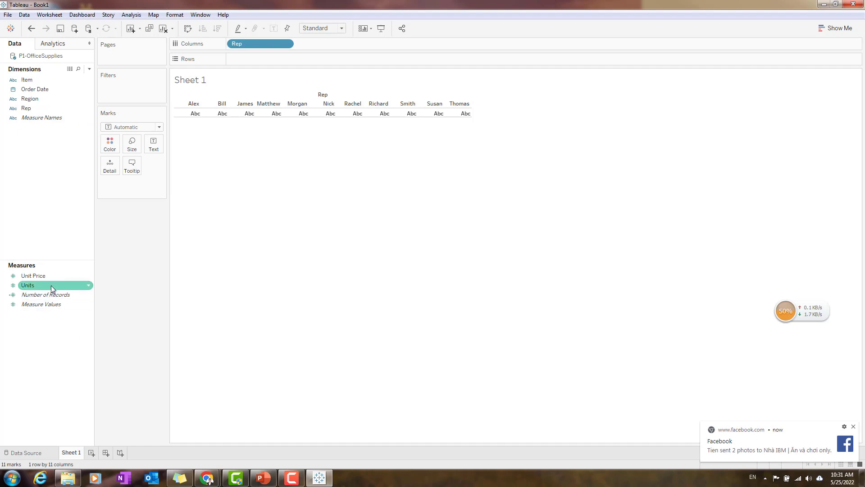
drag(50, 285, 252, 118)
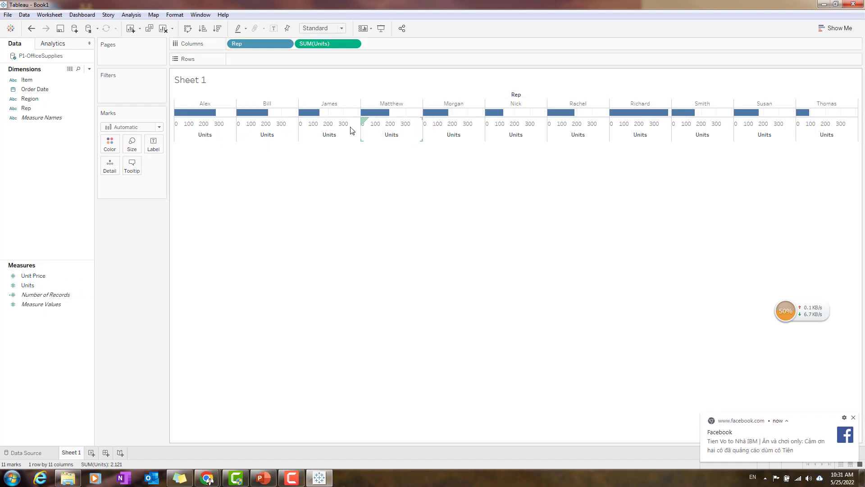
drag(313, 43, 271, 58)
drag(271, 58, 272, 59)
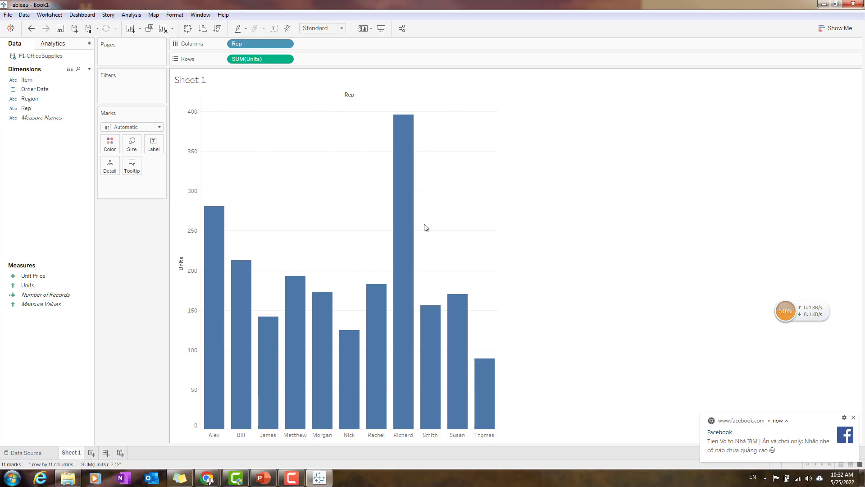
mouse_move(400, 223)
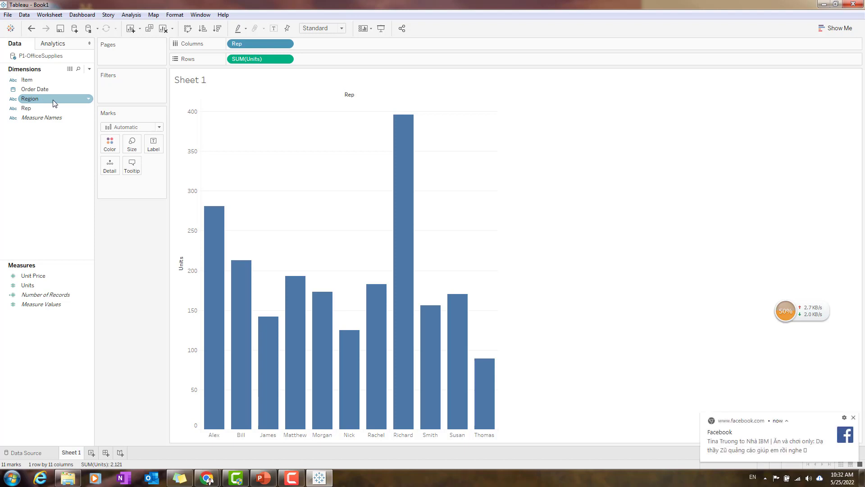
Add Region to Columns and order it ahead of Rep so the bars are grouped by region.
drag(53, 99, 319, 39)
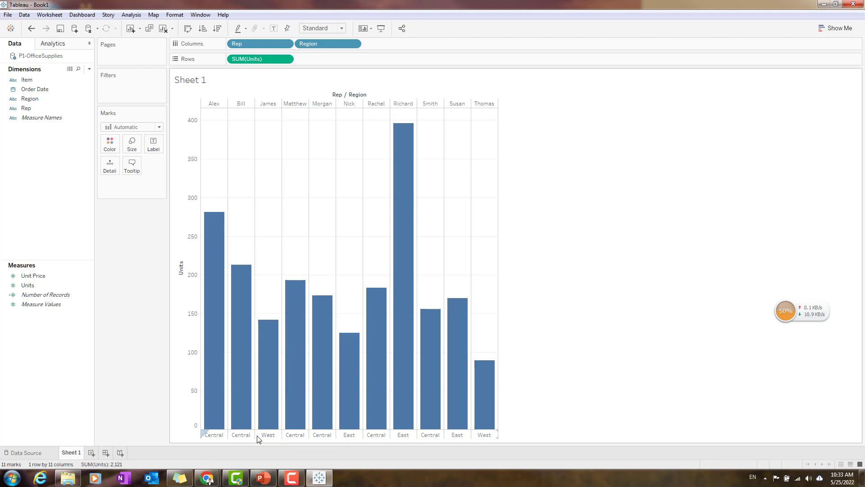
click(340, 43)
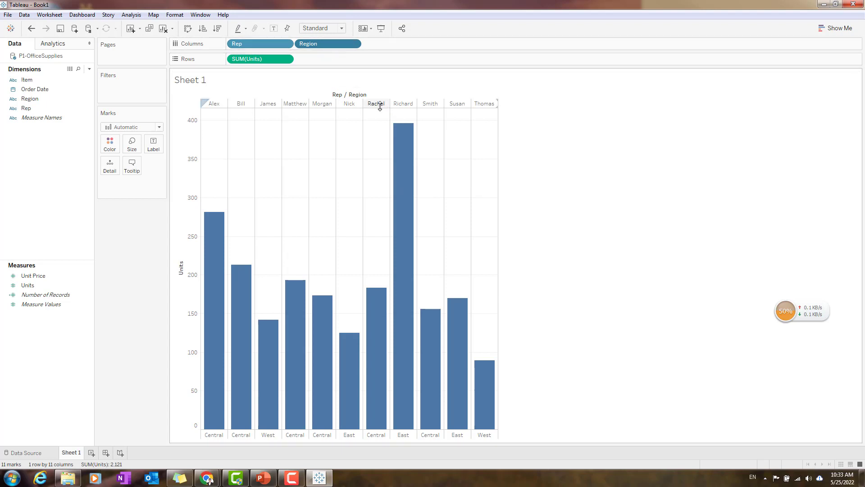
drag(342, 46, 259, 43)
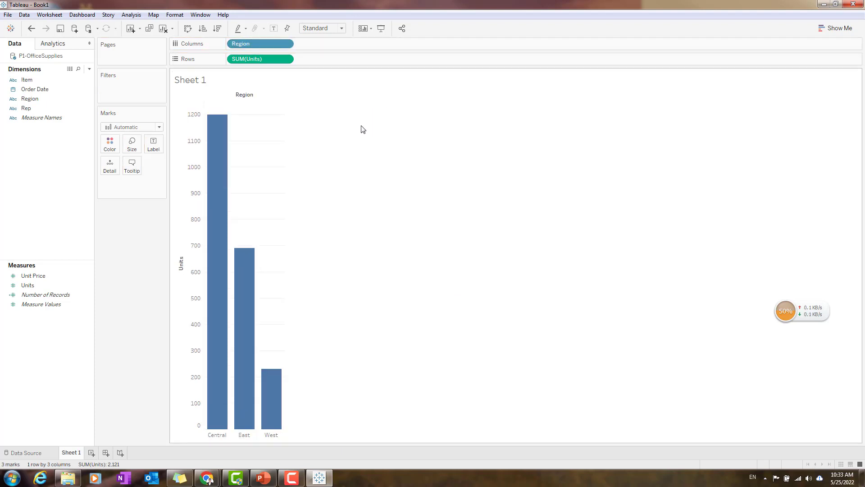
key(ctrl+z)
drag(274, 48, 420, 47)
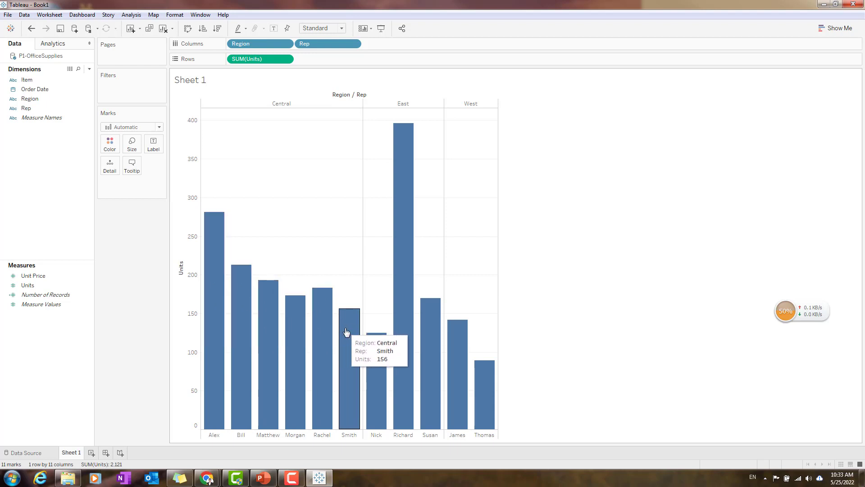
Sort the reps within each region in descending order of Units and inspect the tallest bar in East.
click(181, 258)
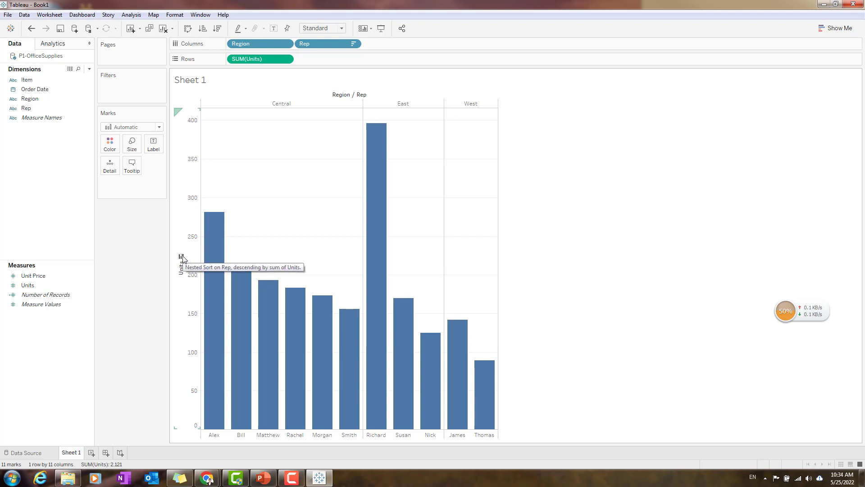
mouse_move(231, 292)
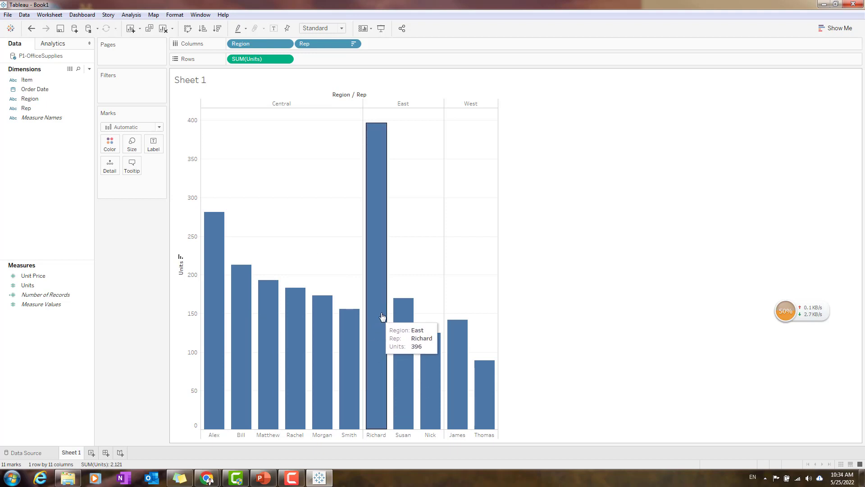
mouse_move(388, 193)
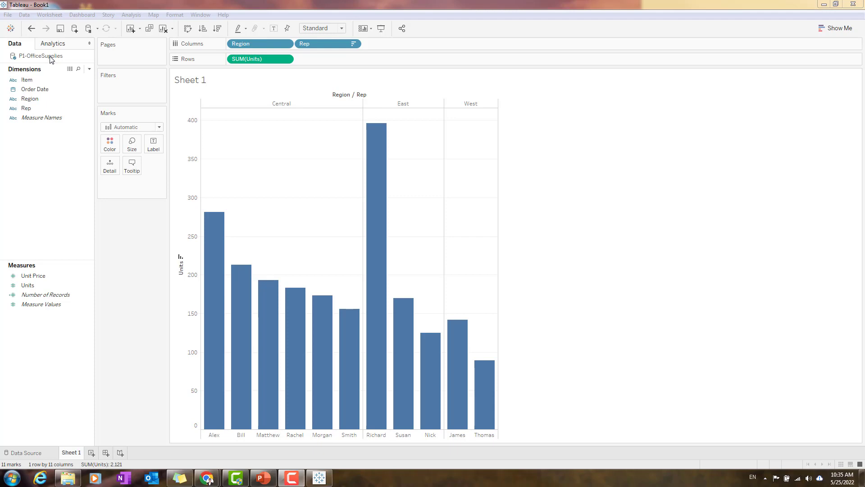
View the underlying rows of the P1-OfficeSupplies data source.
right_click(50, 57)
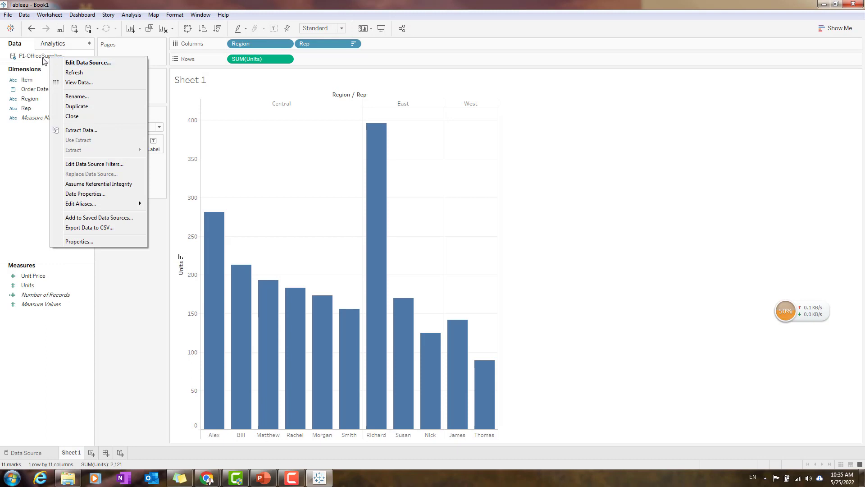
click(79, 82)
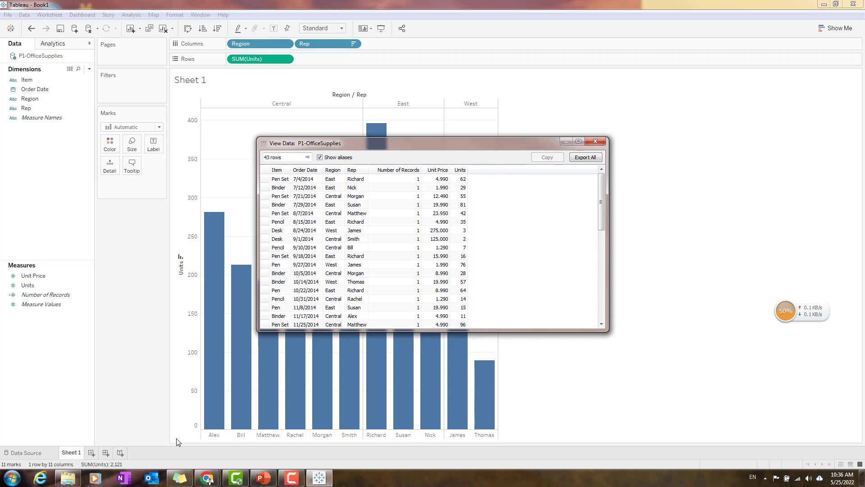
Highlight the Creating Calculated Fields item on the PowerPoint Agenda slide, return to Tableau and close the data view.
key(alt+Tab)
drag(459, 238, 611, 238)
key(alt+Tab)
click(596, 142)
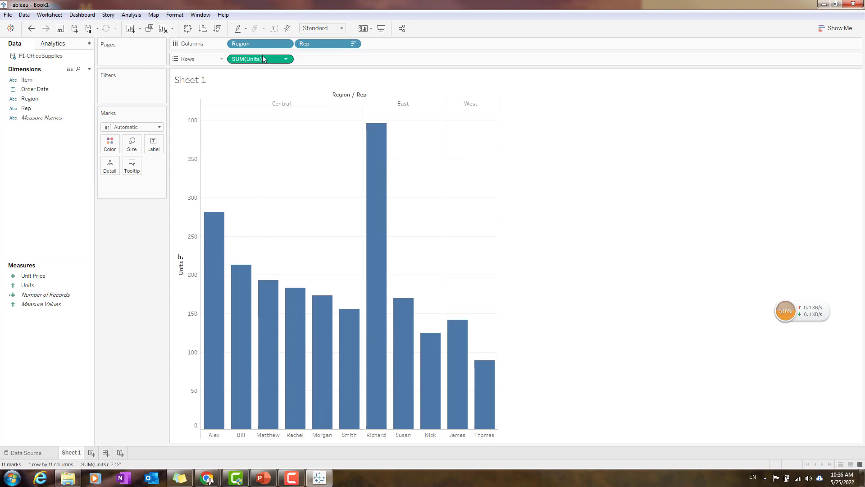
Start a new calculated field among the measures and name it Revenue.
right_click(32, 340)
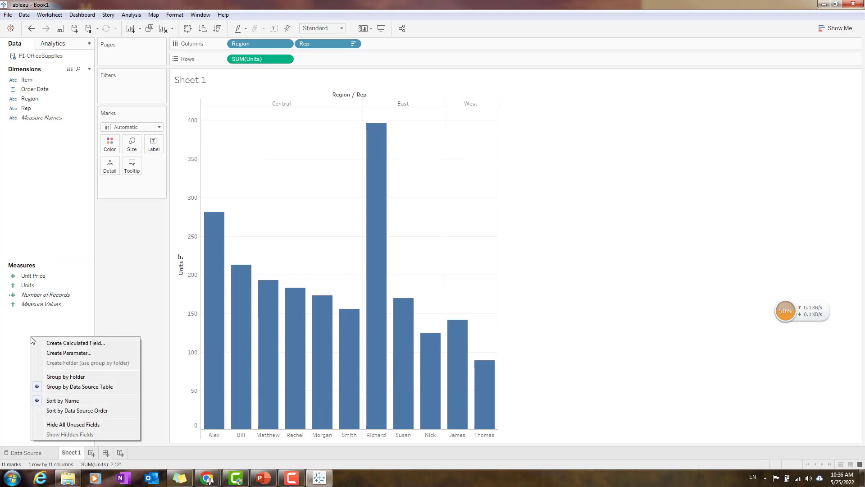
click(28, 324)
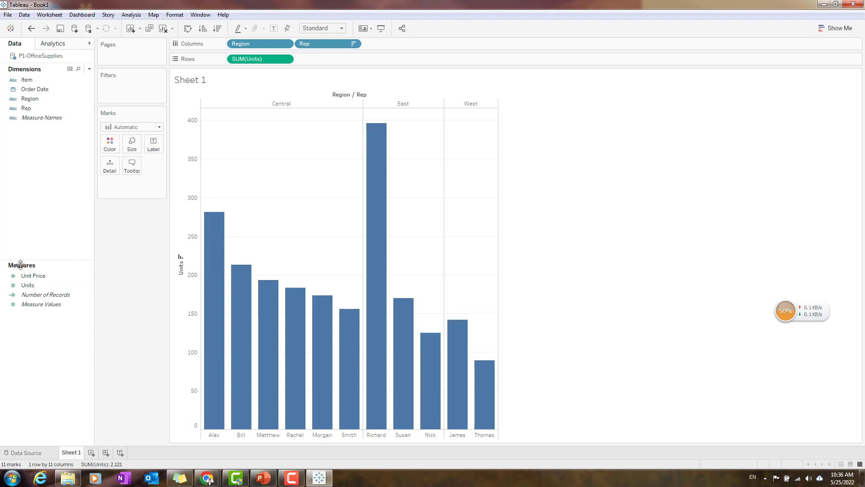
right_click(40, 322)
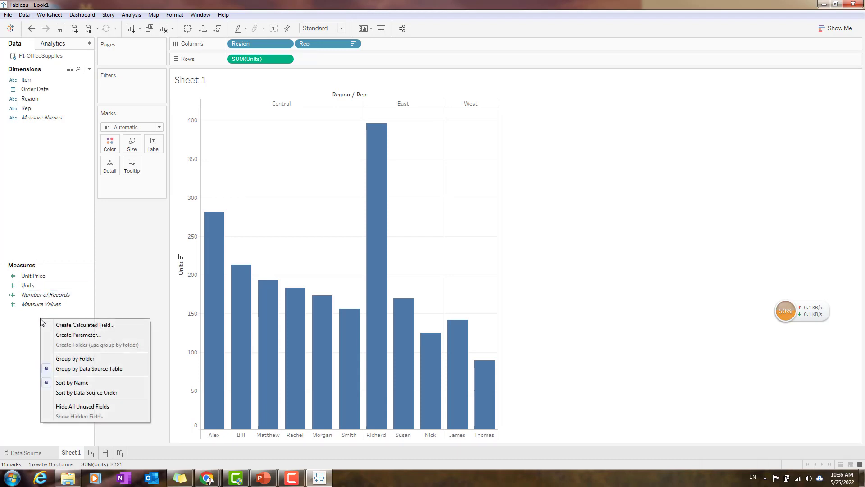
click(72, 326)
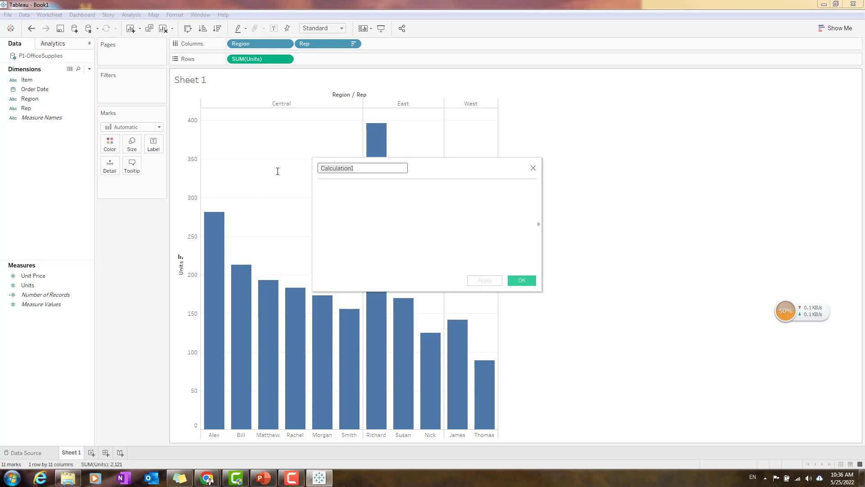
text(Revenue)
click(358, 190)
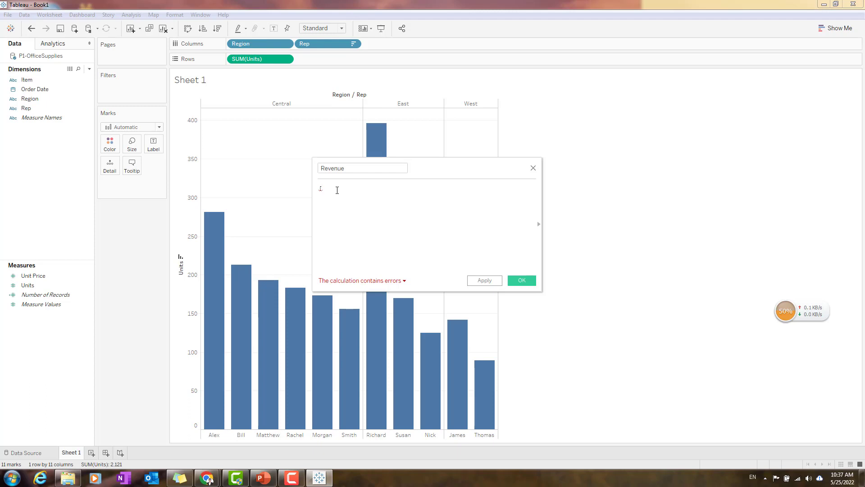
Define the Revenue calculation as [Unit Price]*[Units] and save the field.
text(Un)
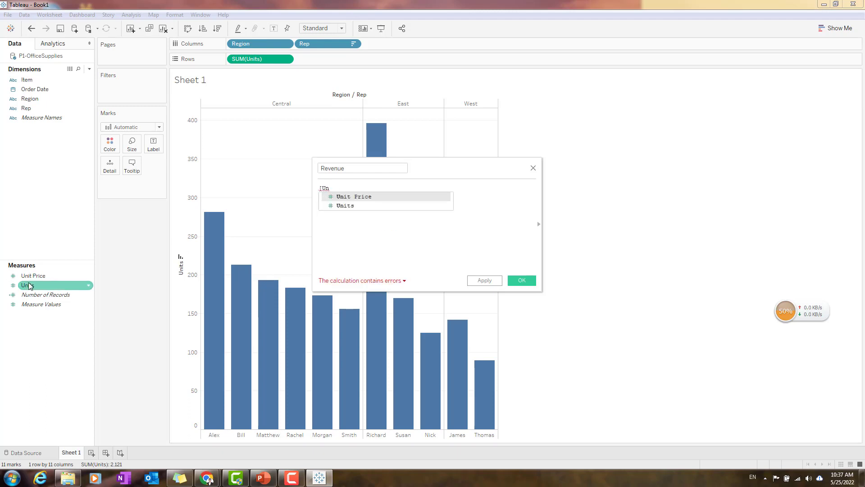
click(360, 196)
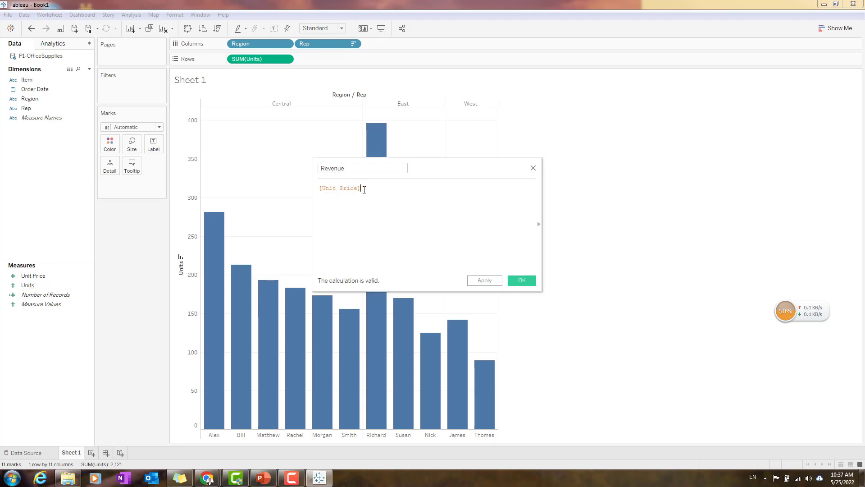
text(*[Un)
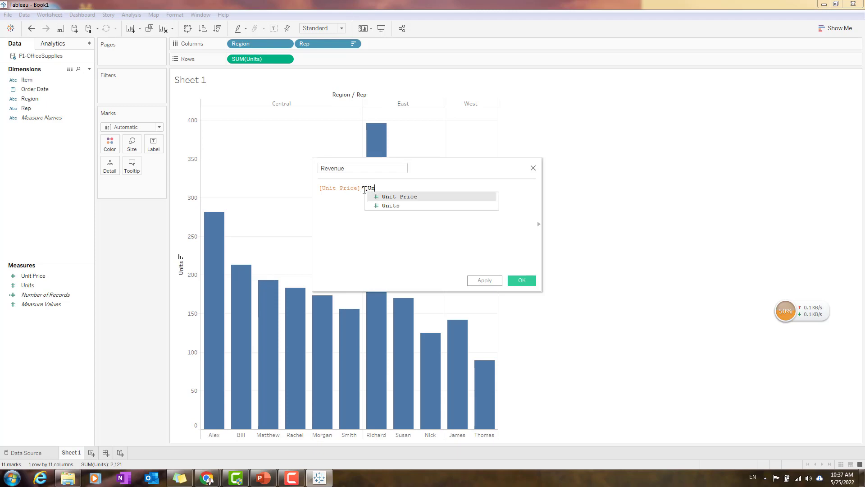
click(406, 206)
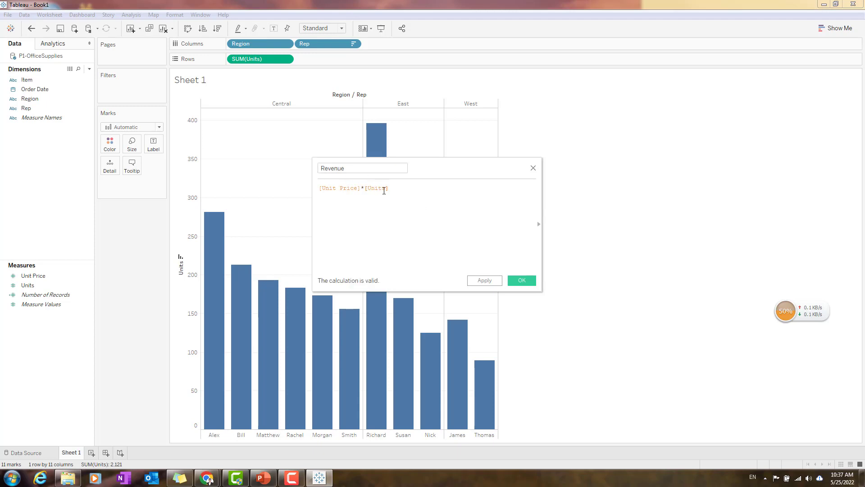
click(522, 281)
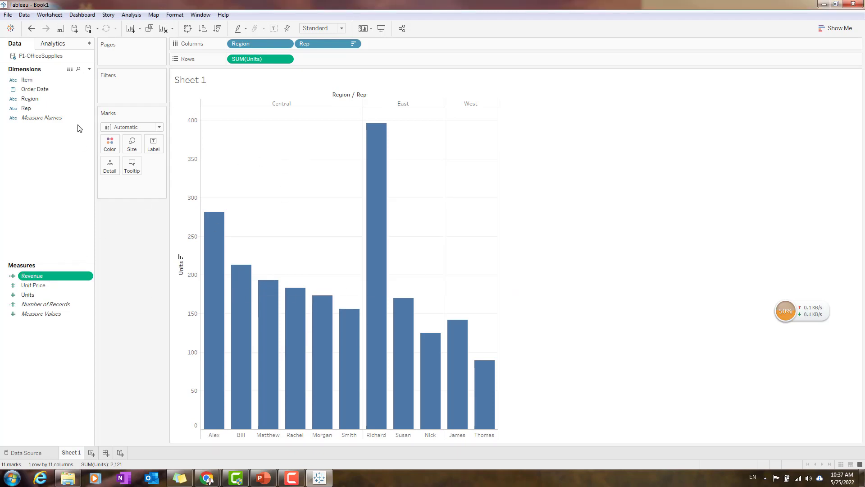
View the underlying rows of P1-OfficeSupplies to check the Revenue column against Unit Price and Units, and close the data view.
right_click(38, 56)
click(77, 80)
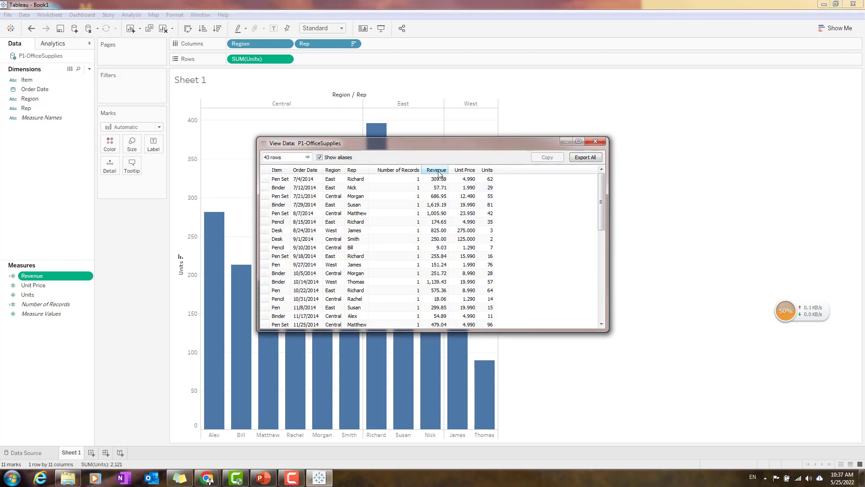
drag(435, 171, 526, 171)
click(529, 256)
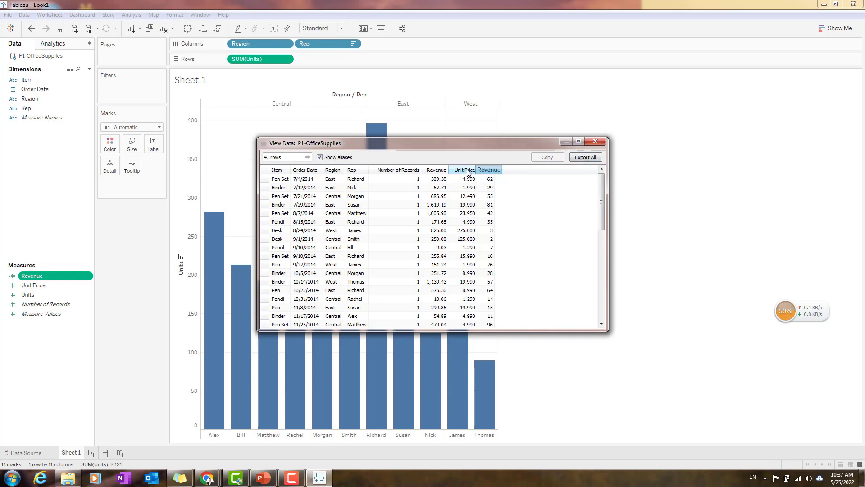
click(596, 141)
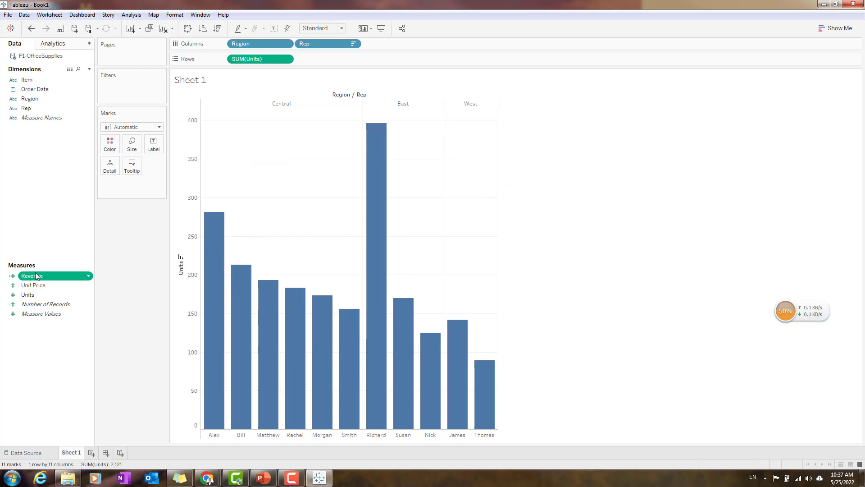
Replace Units with Revenue on Rows and sort the reps within each region by Revenue in descending order.
drag(258, 57, 67, 237)
drag(40, 278, 263, 57)
mouse_move(369, 243)
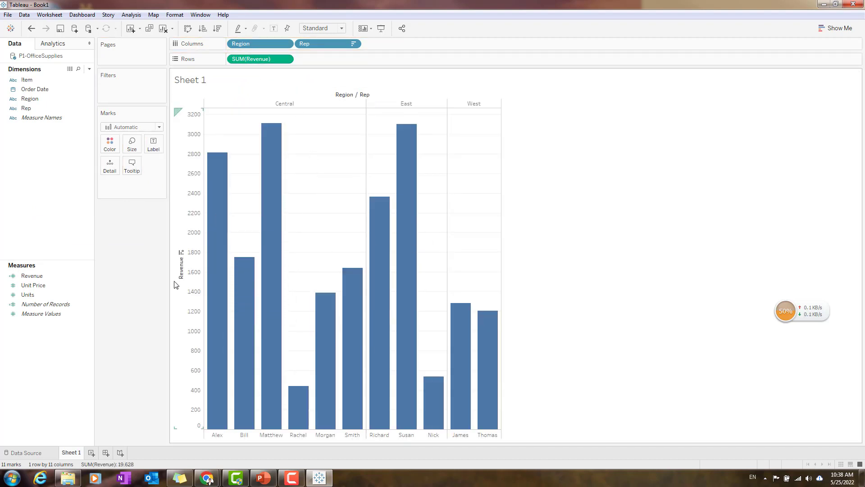
click(181, 253)
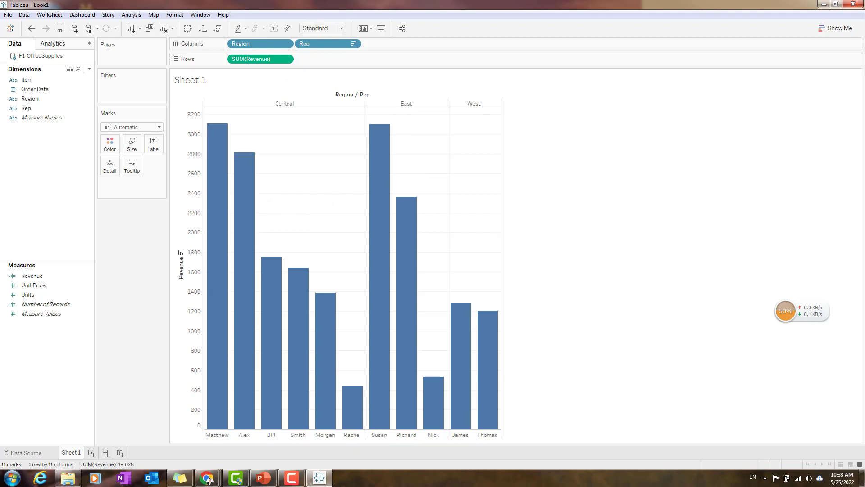
Check the Agenda slide in PowerPoint, clear its text selection and return to Tableau.
key(alt+Tab)
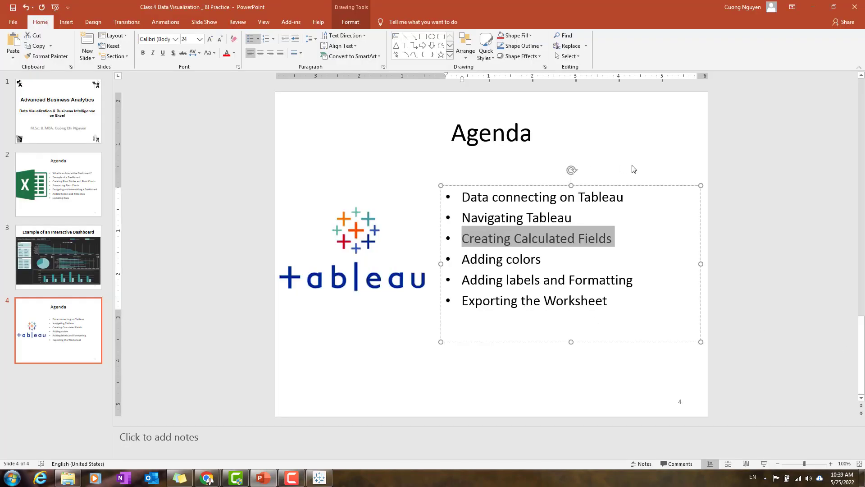
click(634, 241)
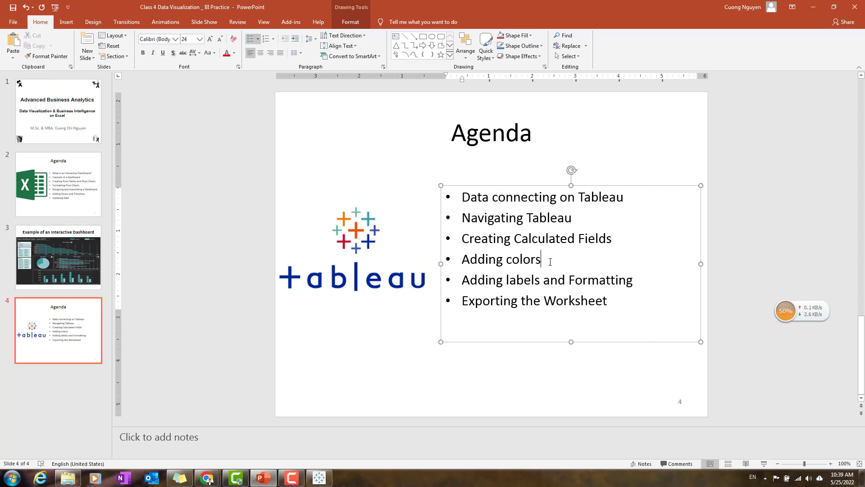
click(813, 7)
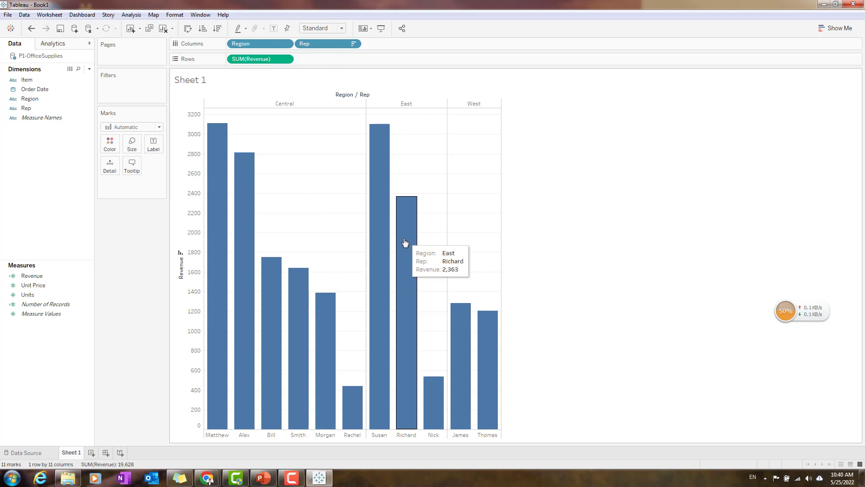
Try light green, medium blue, gray and light red as the color of the revenue bars.
click(112, 144)
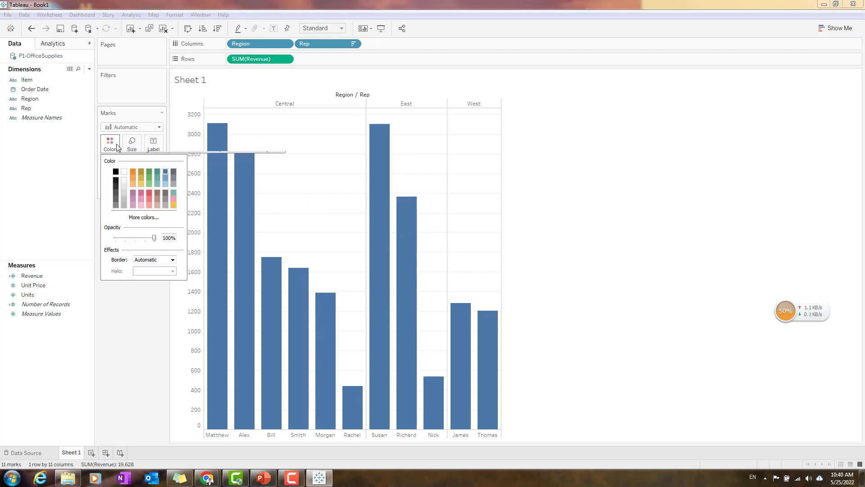
click(150, 184)
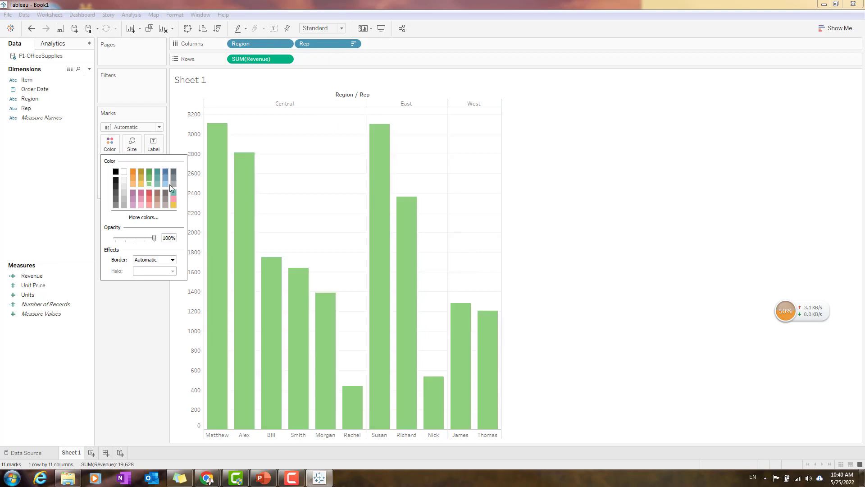
click(165, 179)
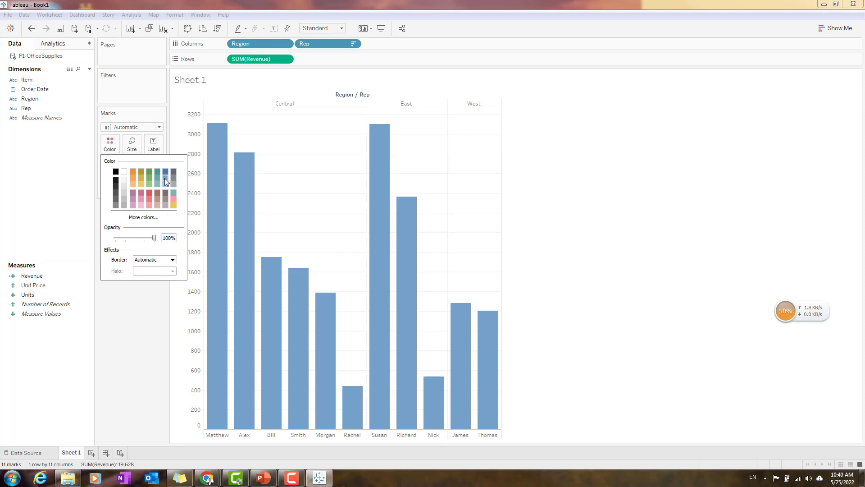
click(173, 178)
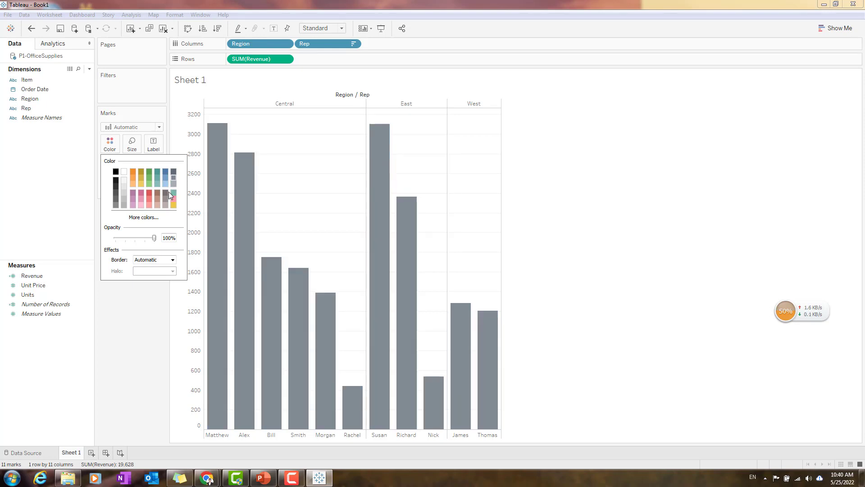
click(149, 198)
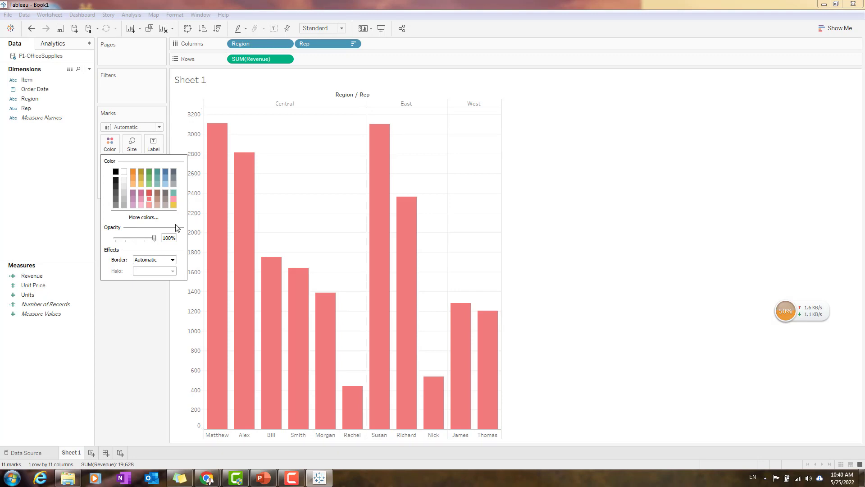
Try a custom green, #6cc84b, for the bars, add it to the custom colors and cancel the color selection.
click(143, 218)
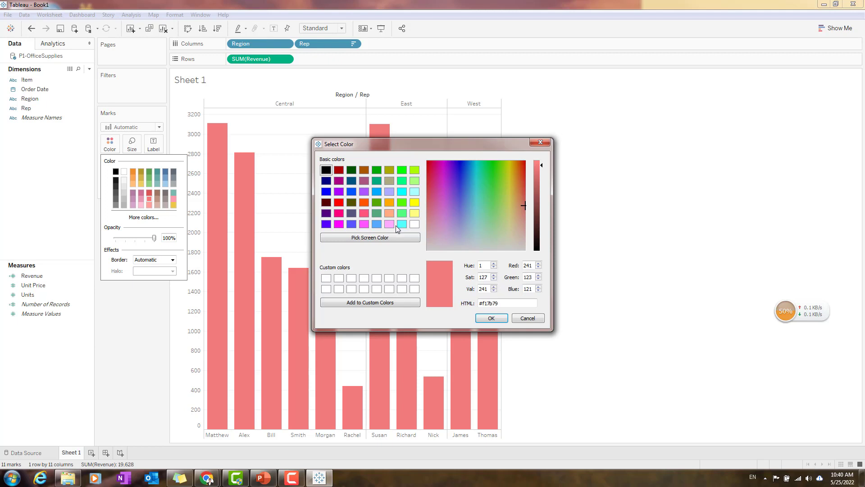
click(410, 237)
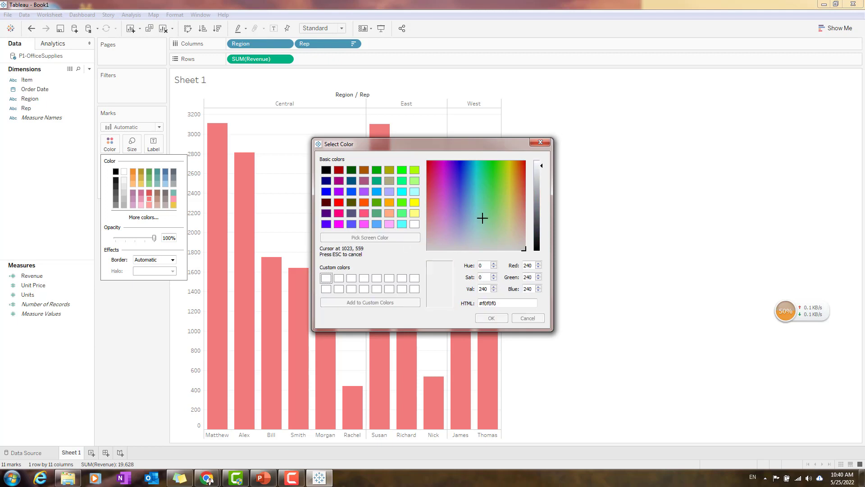
click(496, 194)
click(362, 302)
click(332, 280)
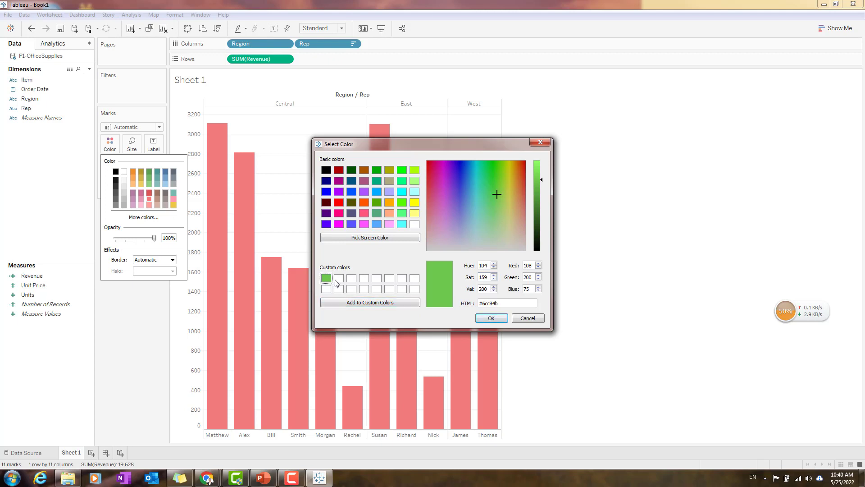
click(528, 318)
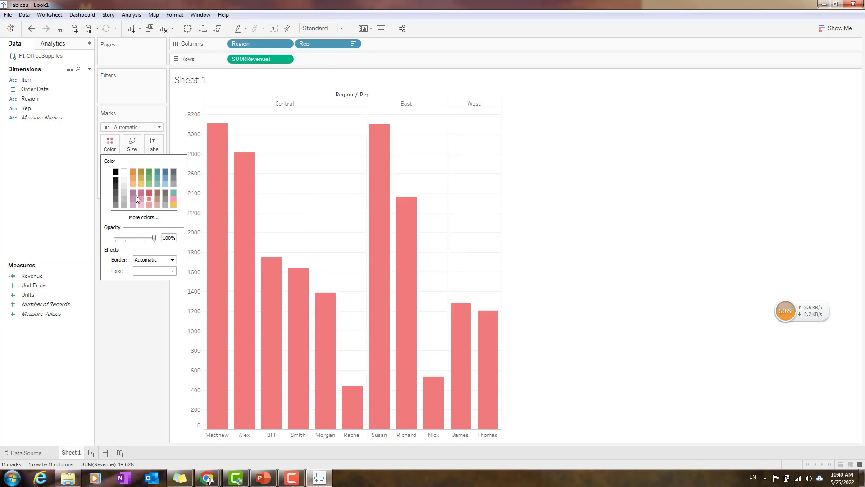
Color the revenue bars medium blue and outline them with a black border.
click(166, 177)
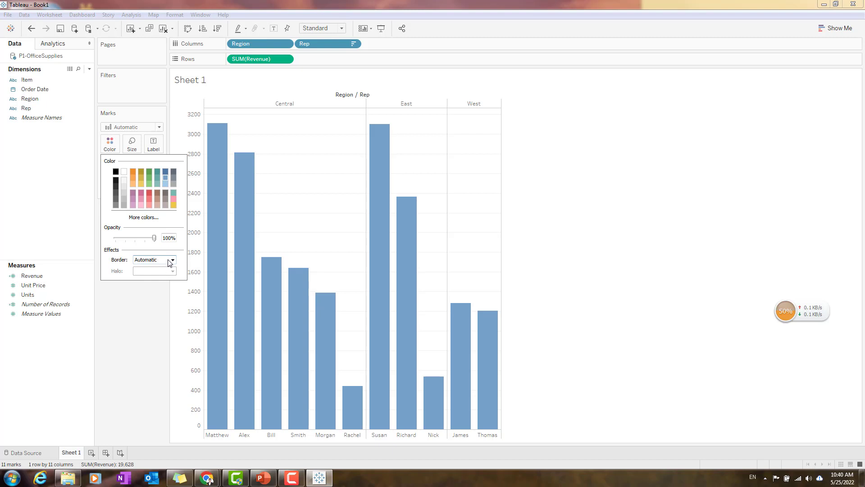
click(173, 260)
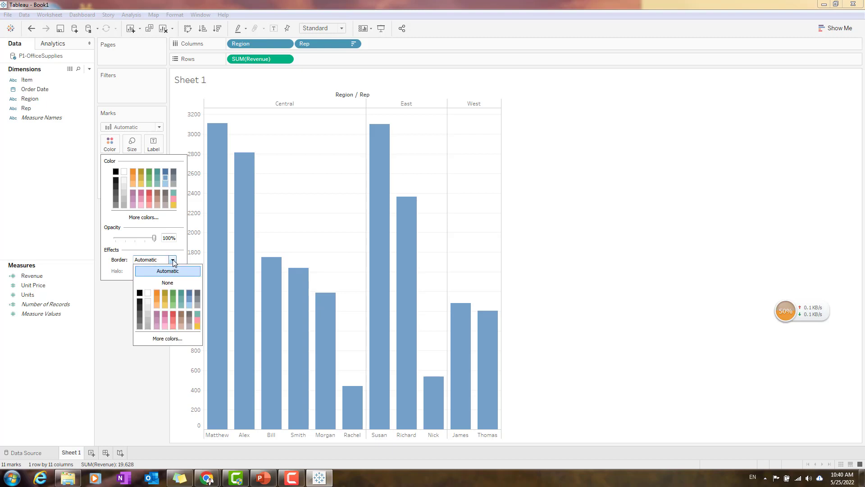
click(140, 294)
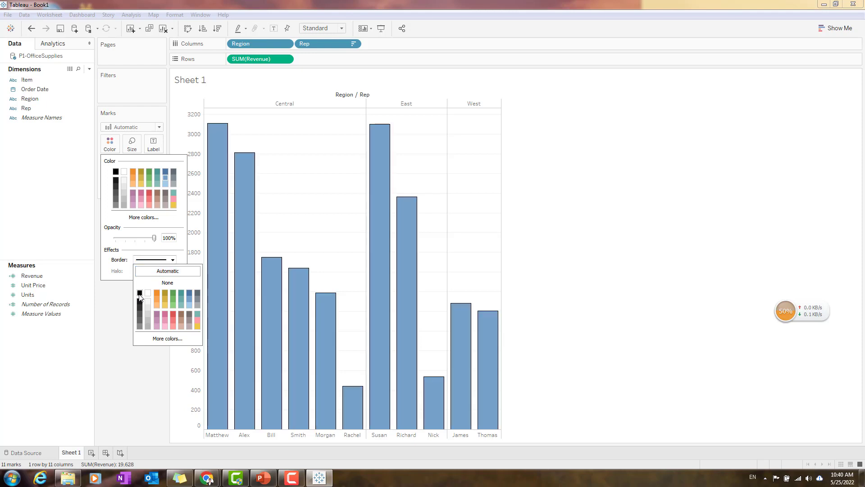
click(624, 255)
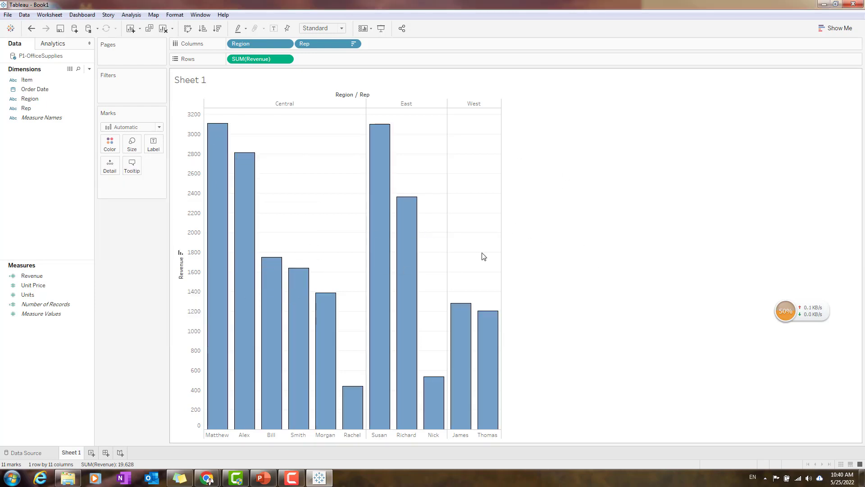
Reset the border of the revenue bars to Automatic.
click(110, 143)
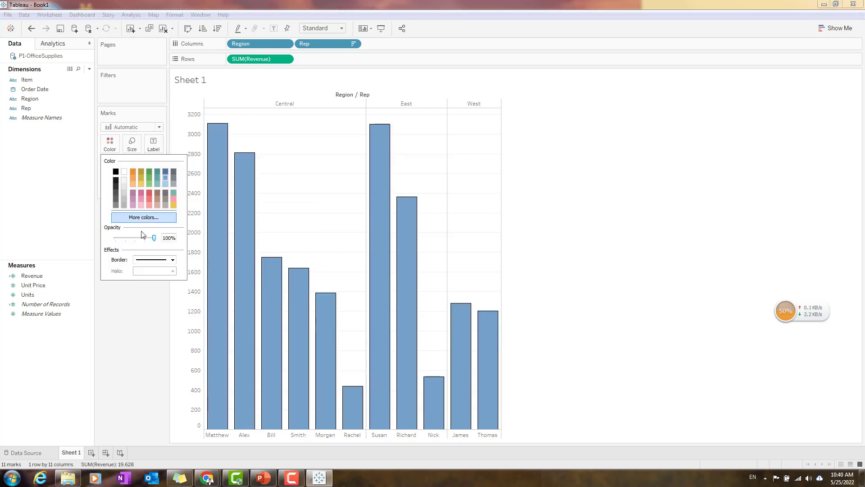
click(173, 259)
click(168, 270)
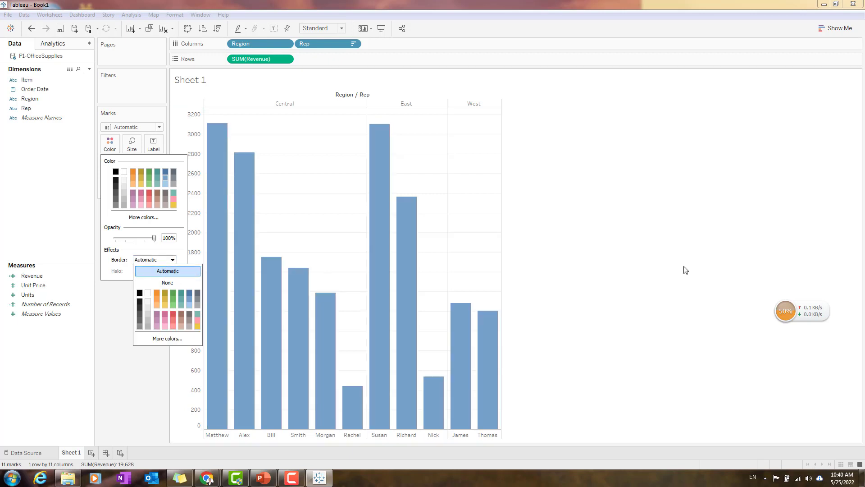
click(685, 270)
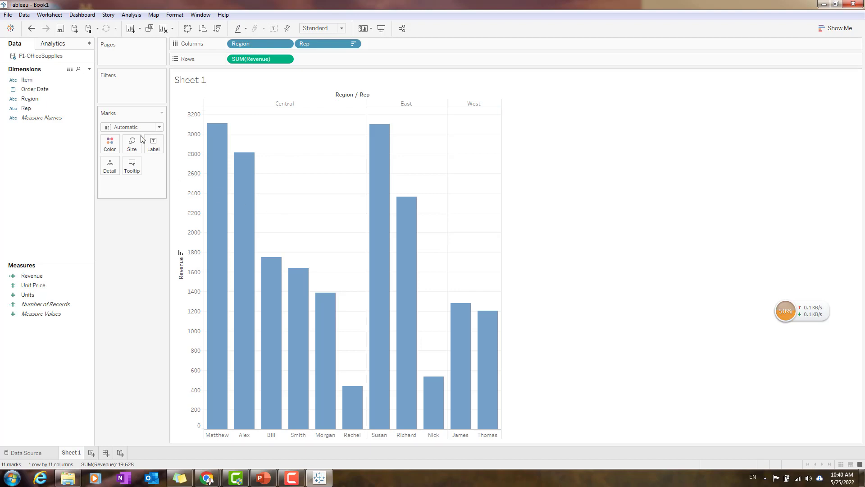
click(159, 128)
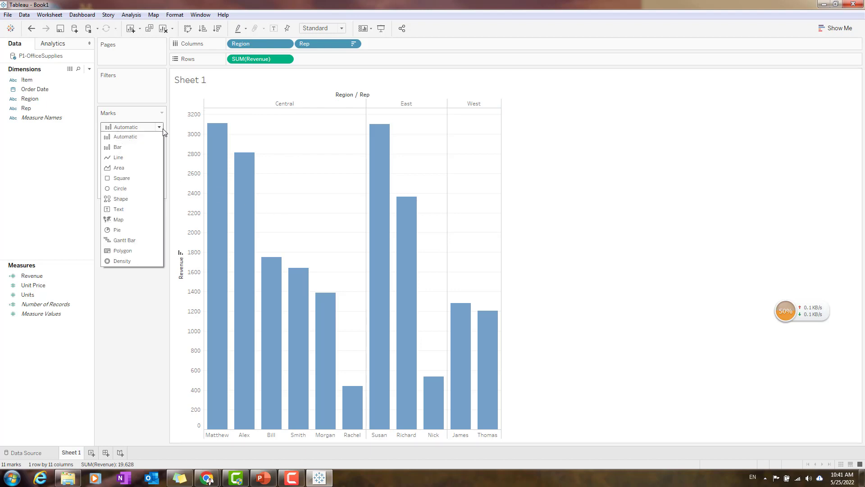
click(163, 131)
click(109, 143)
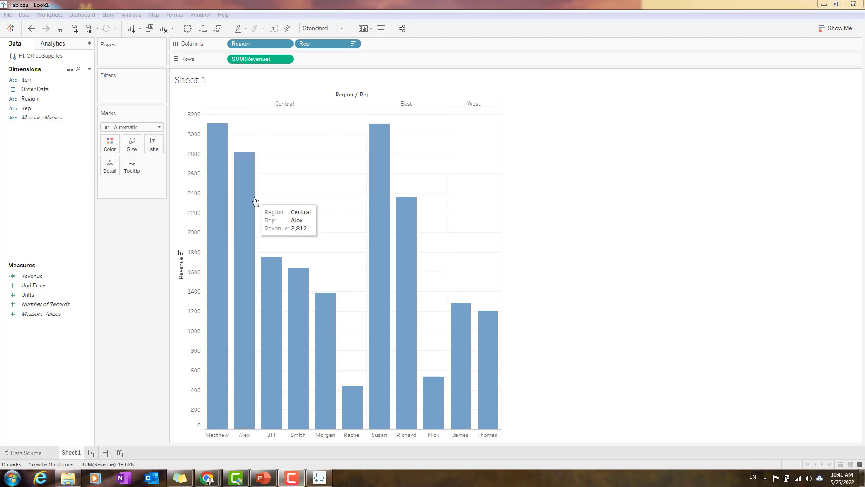
click(593, 200)
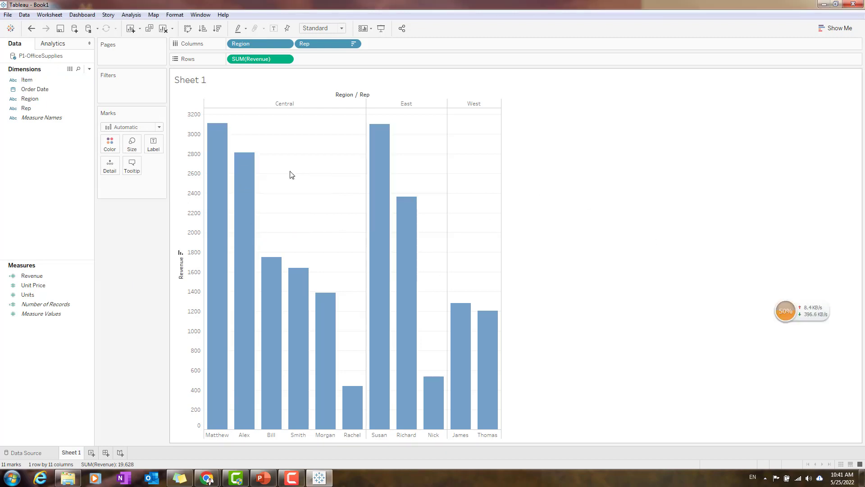
mouse_move(239, 218)
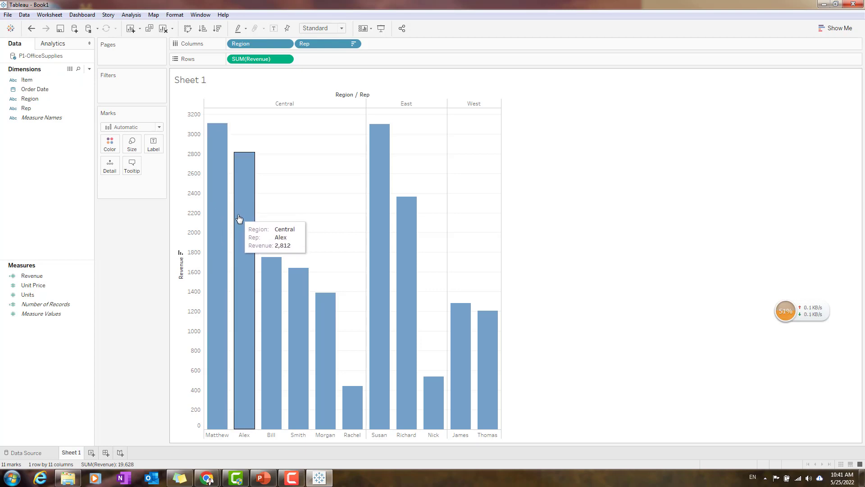
mouse_move(226, 169)
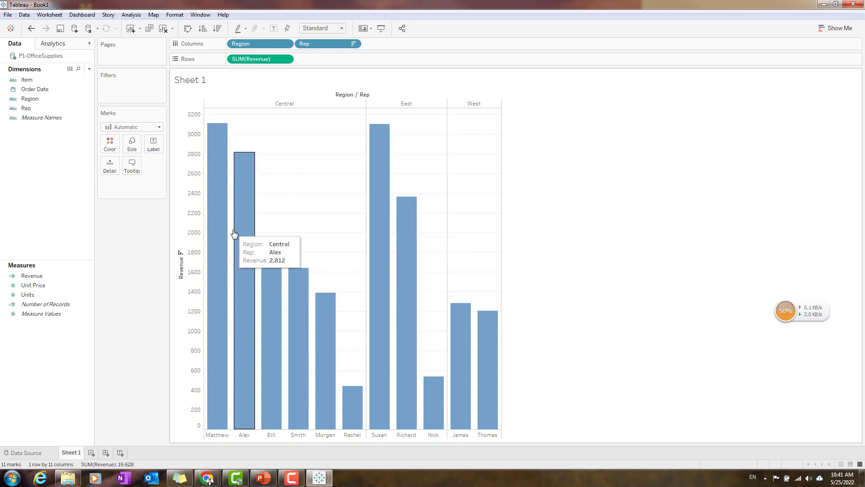
mouse_move(219, 305)
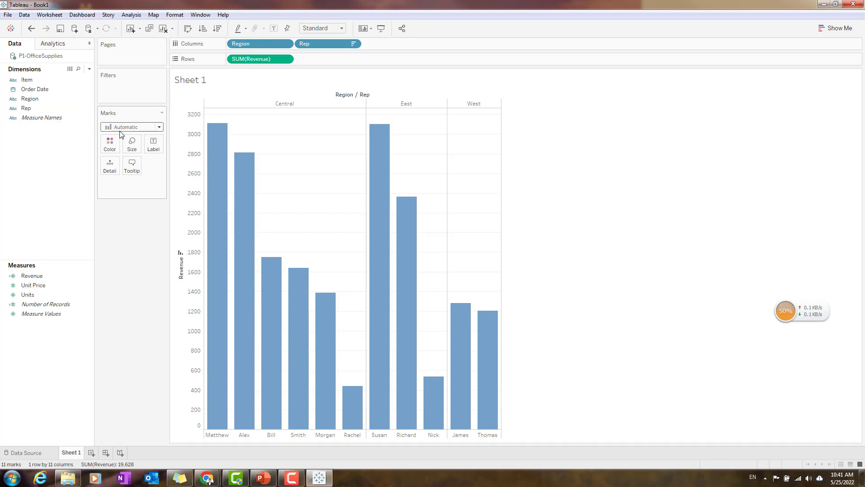
Color the revenue bars by the Rep dimension, giving each rep a separate color.
click(39, 101)
click(49, 90)
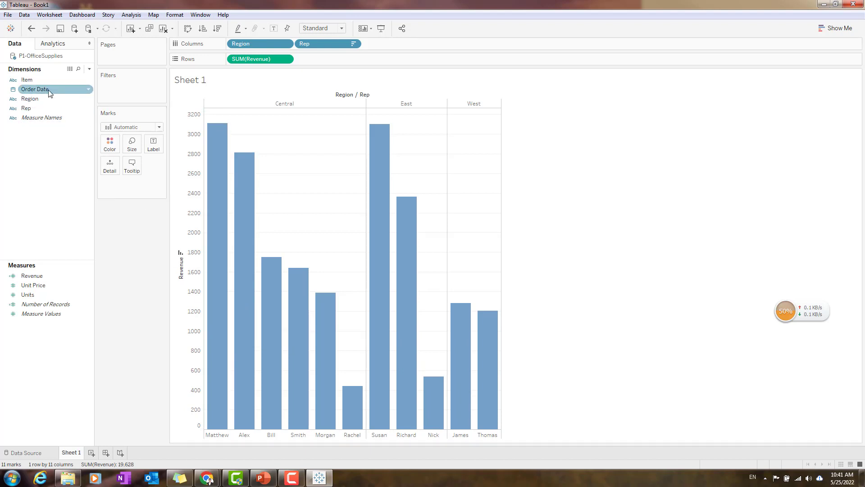
click(47, 102)
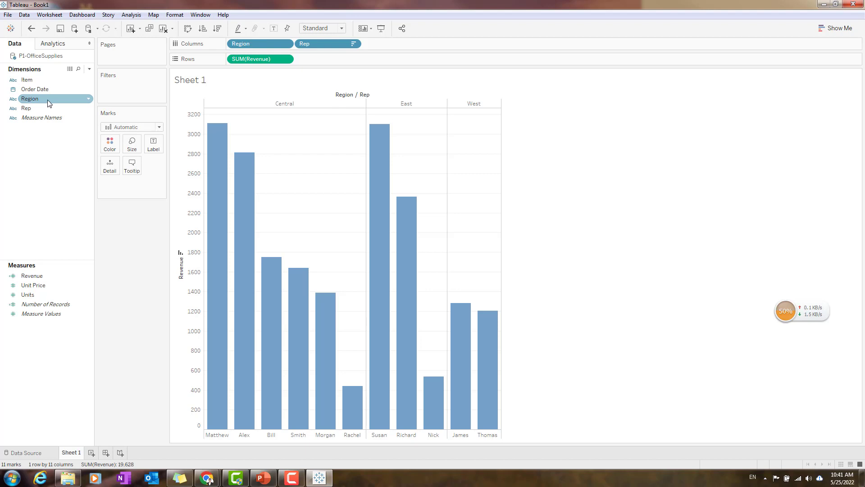
click(46, 109)
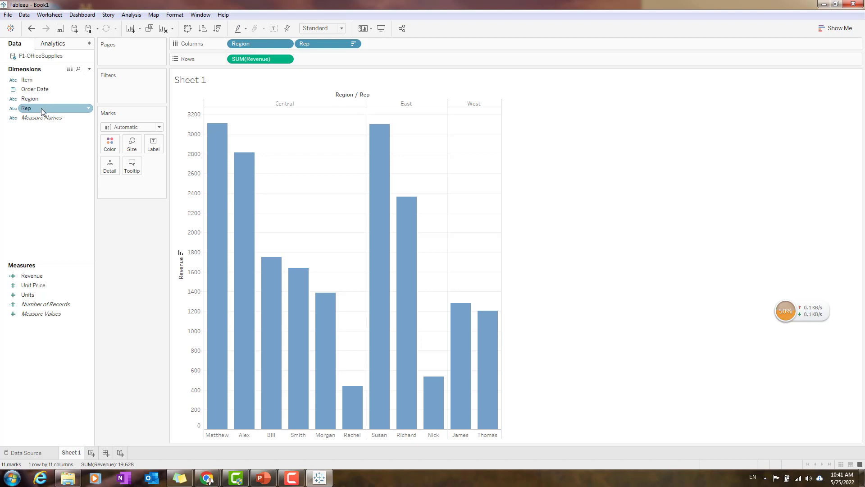
drag(49, 106, 114, 148)
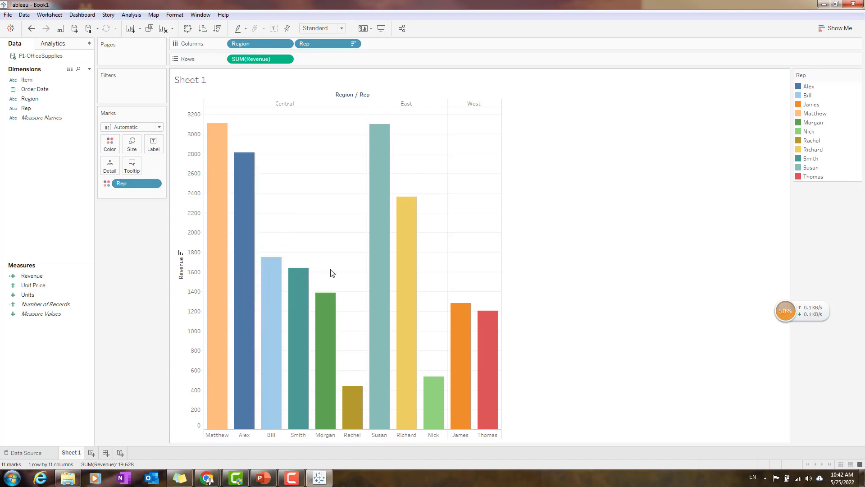
mouse_move(466, 407)
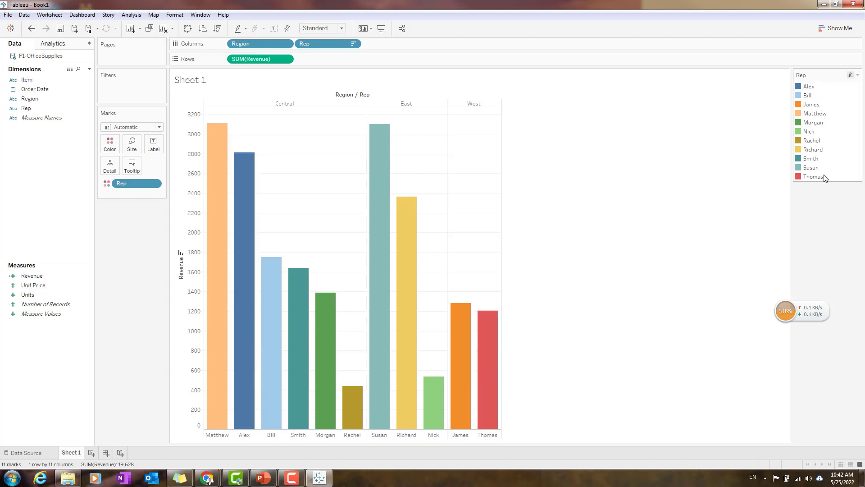
Open the format settings of the Rep color field and view its pane options.
click(154, 183)
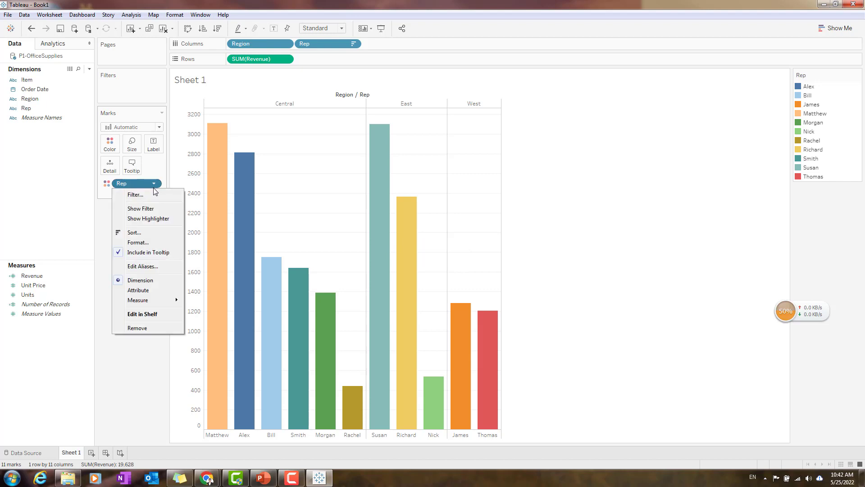
click(159, 243)
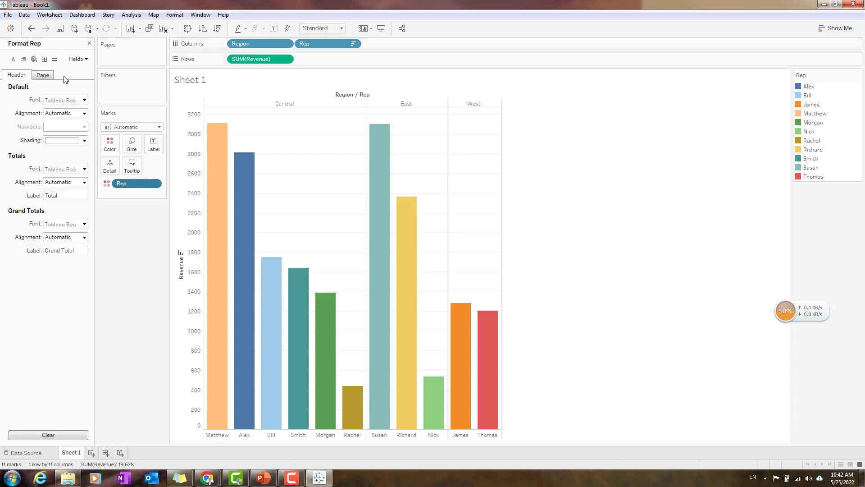
click(48, 78)
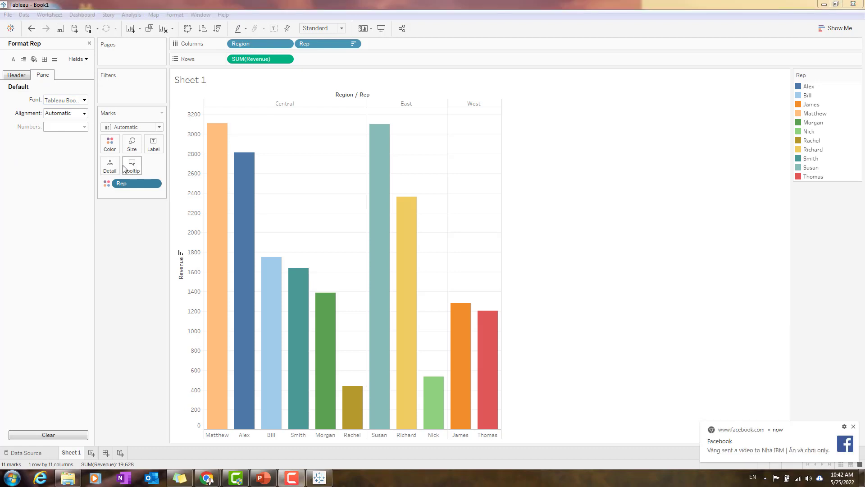
Preview the Blue palette for the Rep colors and close the color editor without assigning it.
click(110, 144)
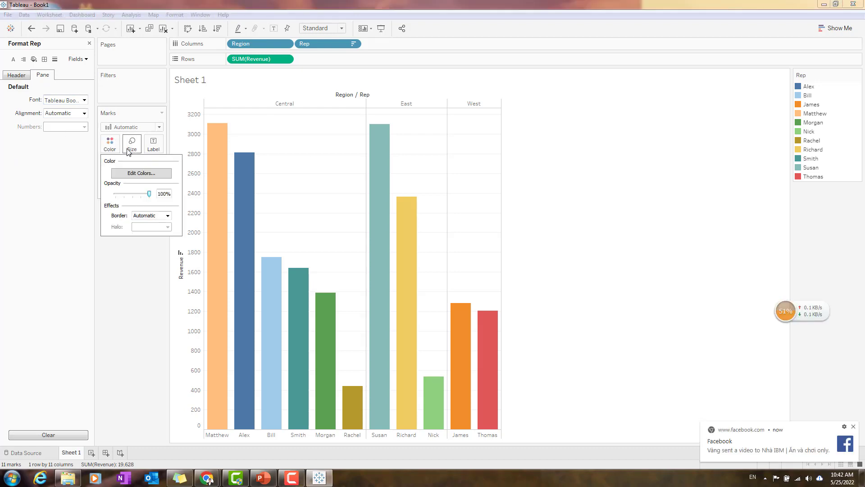
click(141, 173)
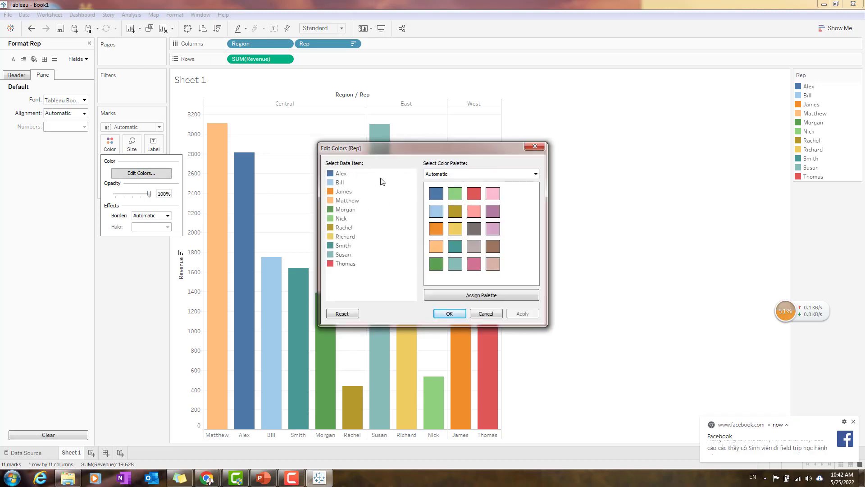
click(524, 175)
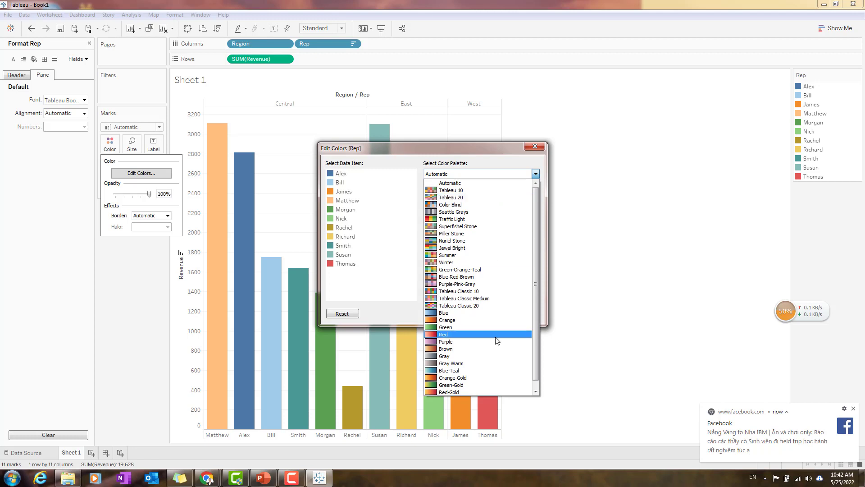
click(488, 314)
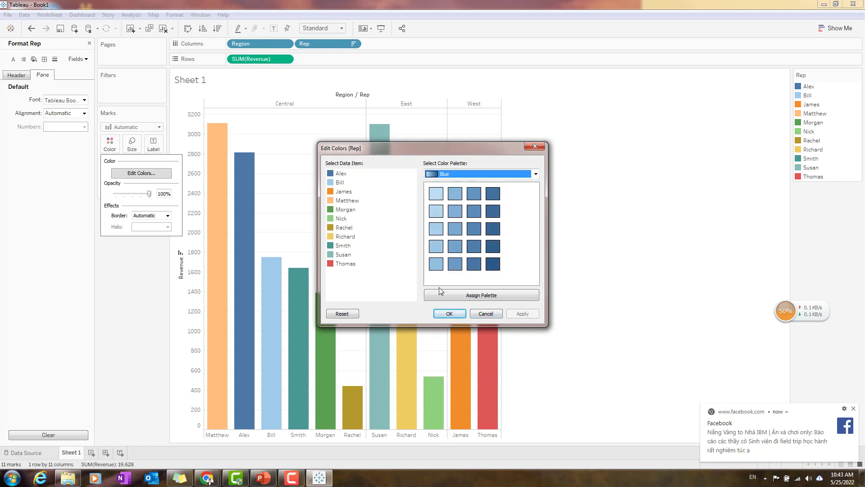
click(445, 314)
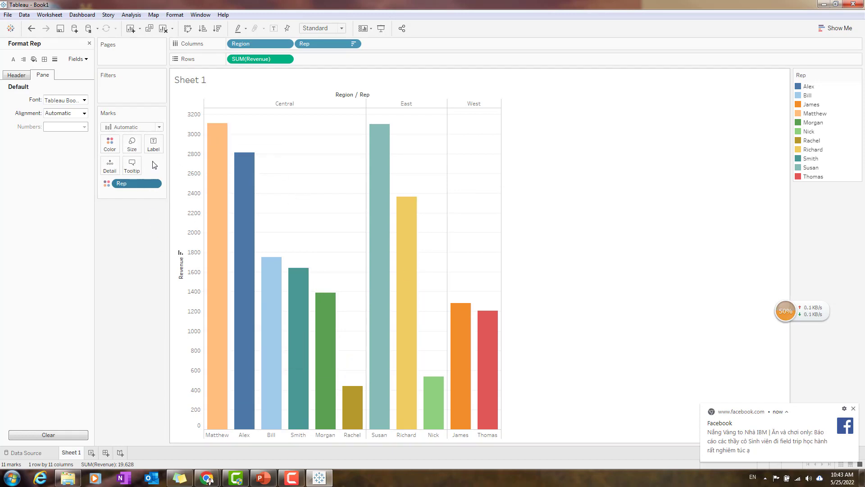
click(109, 143)
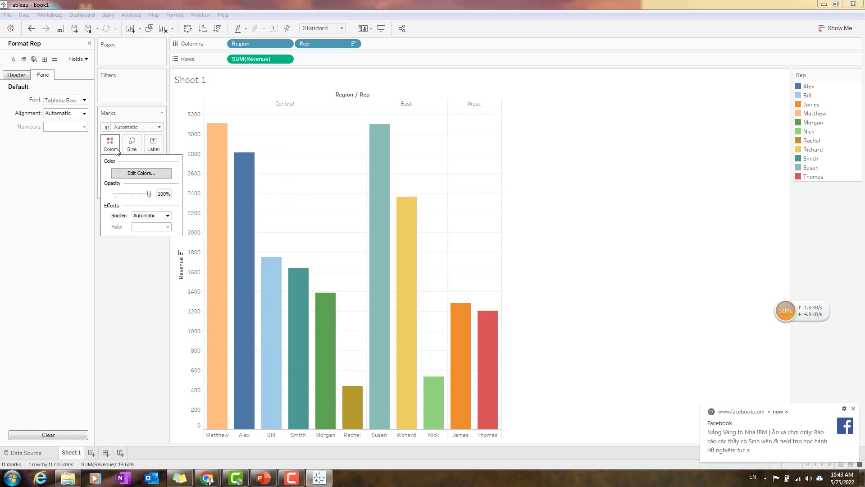
click(631, 266)
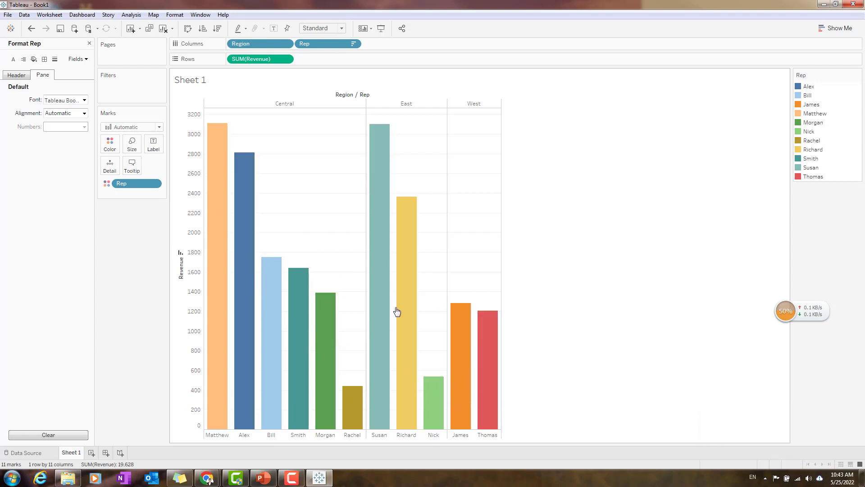
Remove Rep from the bar colors and close its format settings.
drag(143, 184, 132, 228)
click(19, 75)
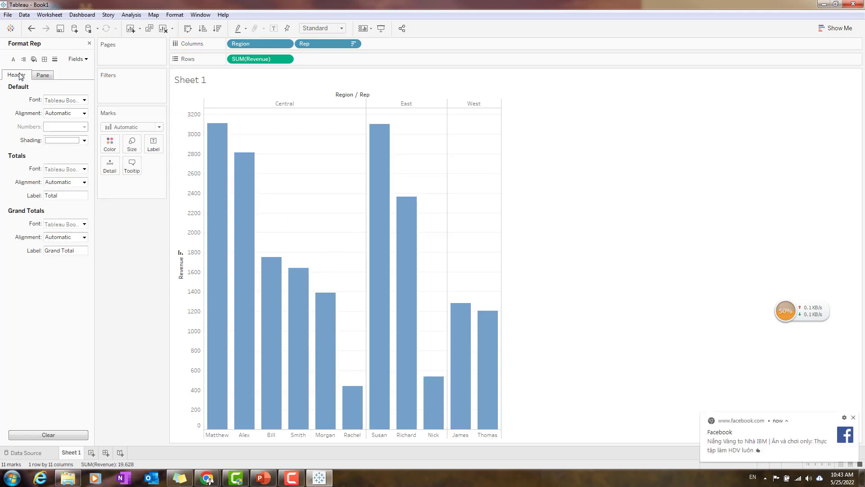
click(89, 43)
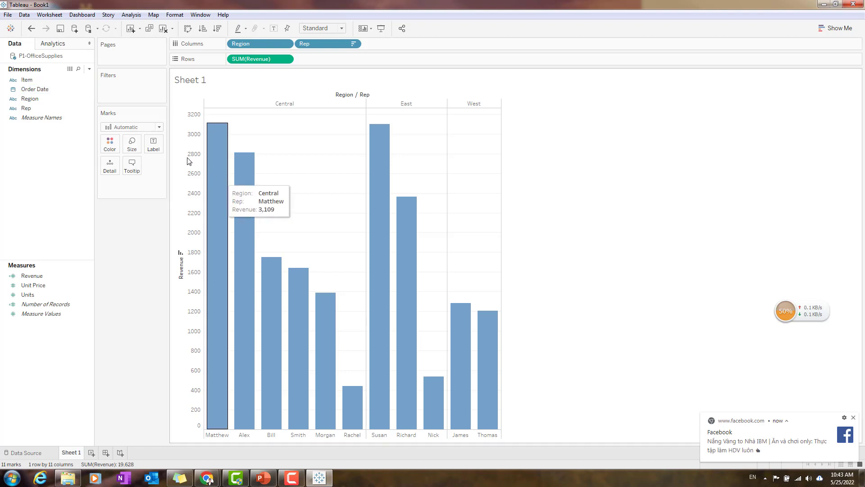
Color the revenue bars by the Region dimension, giving each region a separate color.
drag(42, 99, 110, 145)
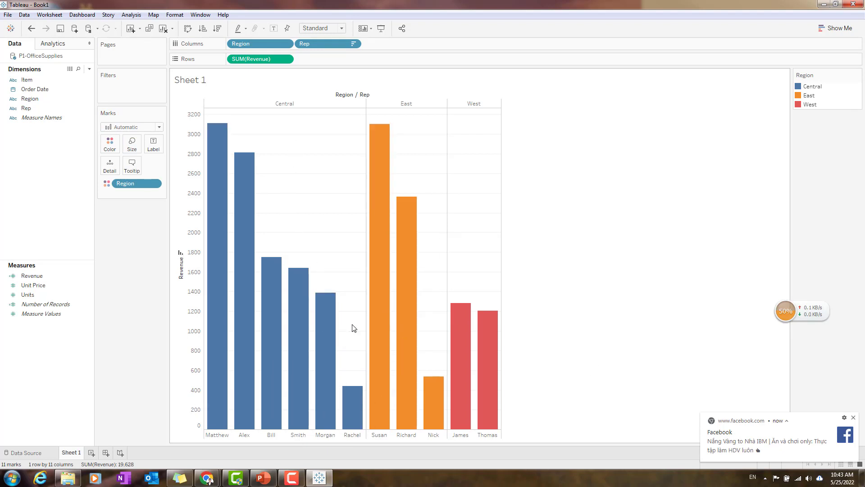
mouse_move(367, 339)
mouse_move(429, 384)
mouse_move(369, 182)
mouse_move(385, 256)
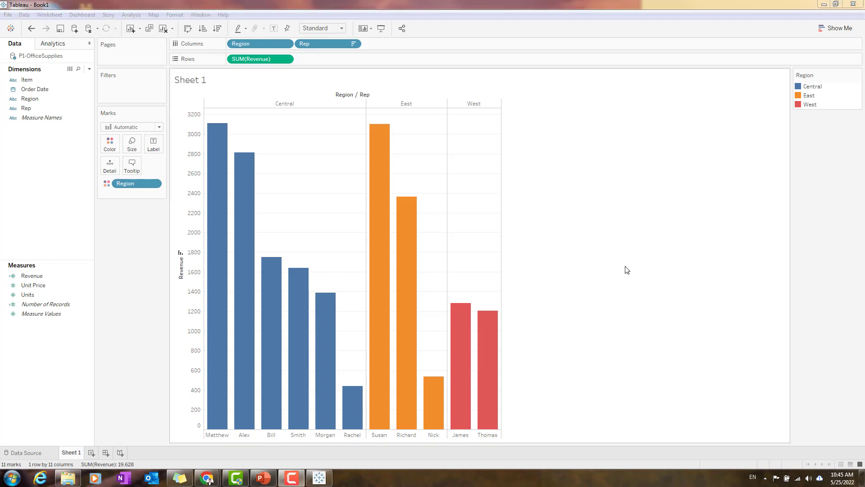
Switch to PowerPoint to check the Tableau Agenda slide, then return to the bar chart in Tableau.
click(274, 482)
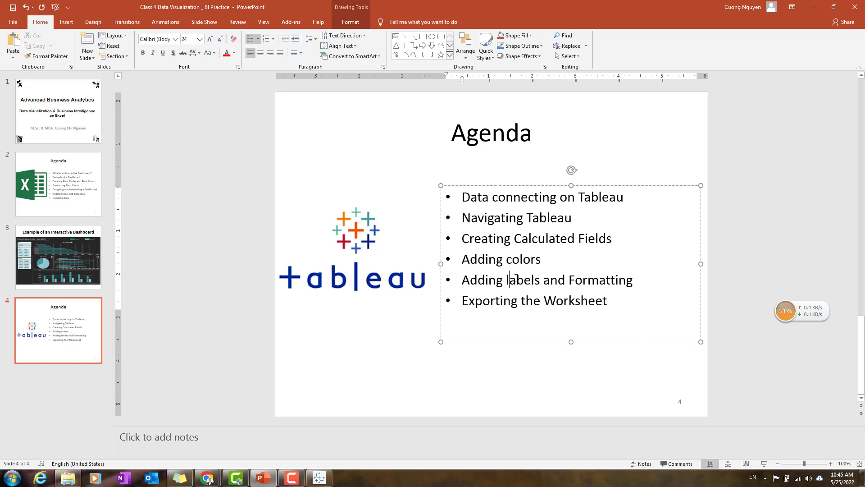
click(814, 8)
click(637, 218)
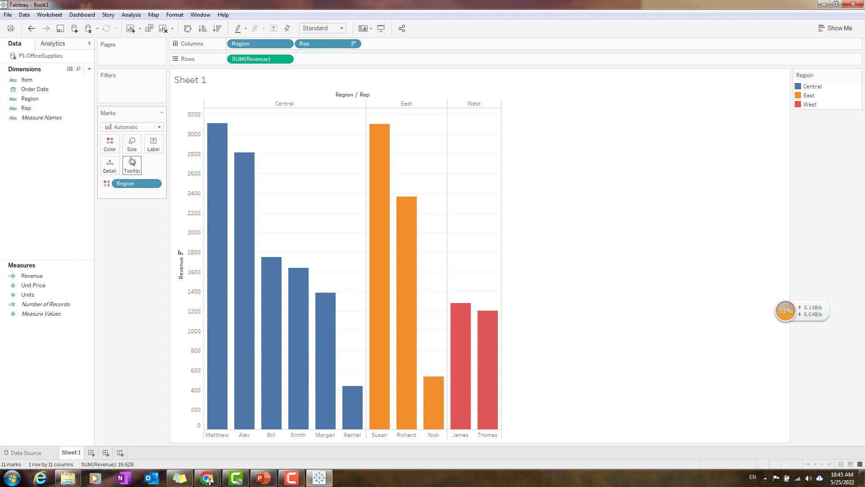
Label every bar with its revenue by copying SUM(Revenue) from Rows to the mark labels.
mouse_move(220, 126)
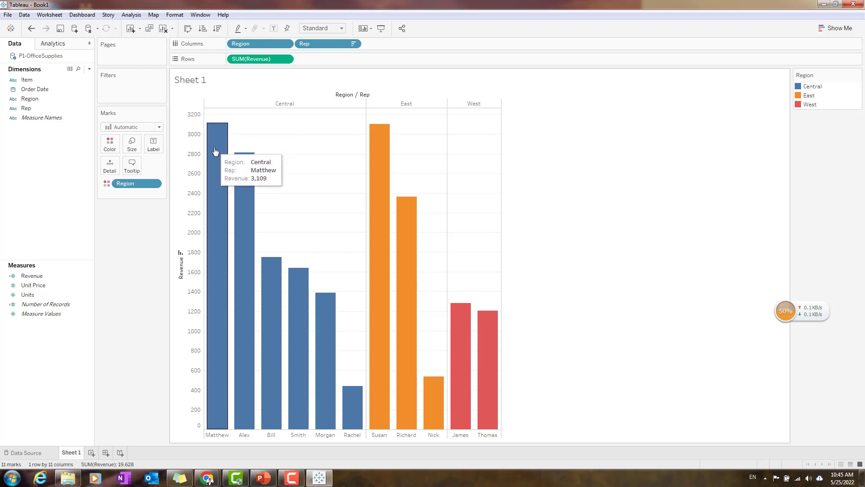
mouse_move(253, 193)
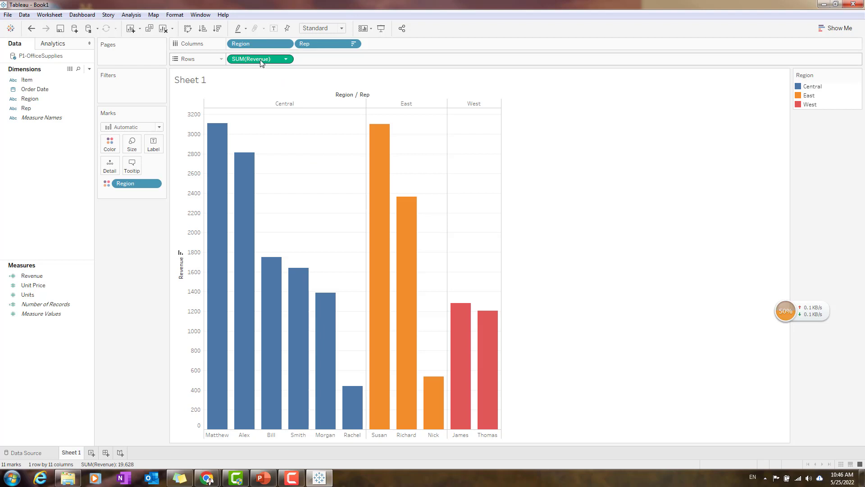
drag(261, 59, 151, 145)
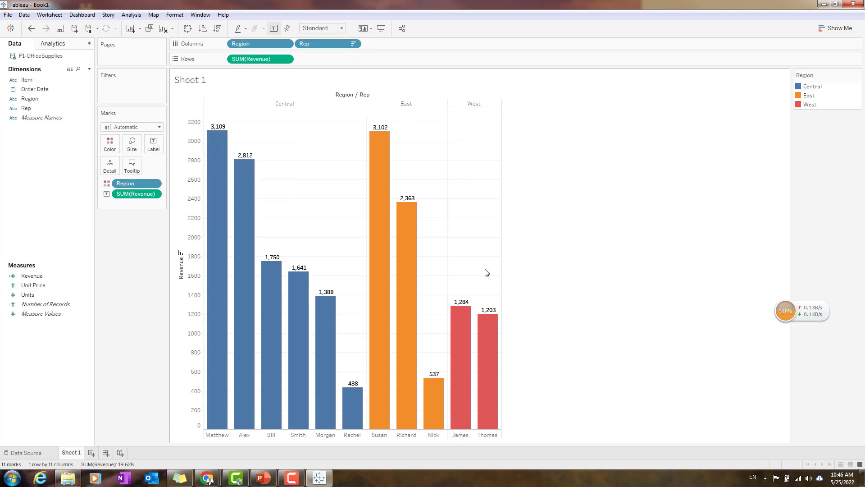
right_click(219, 129)
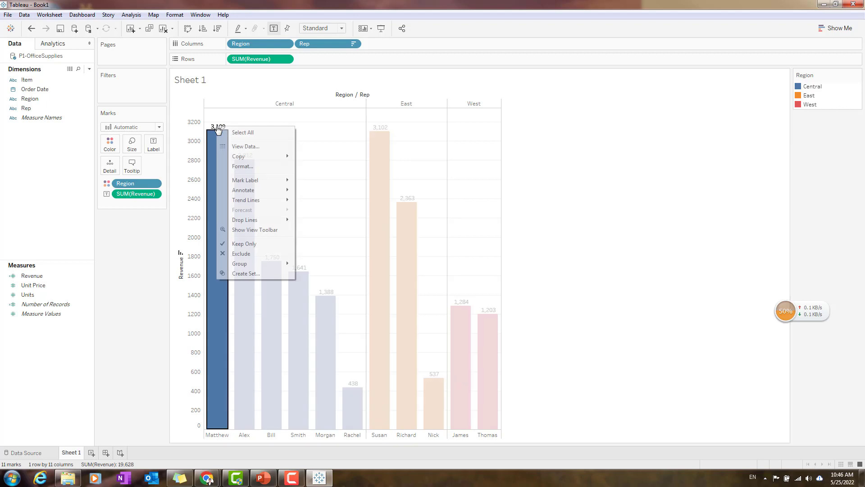
click(623, 274)
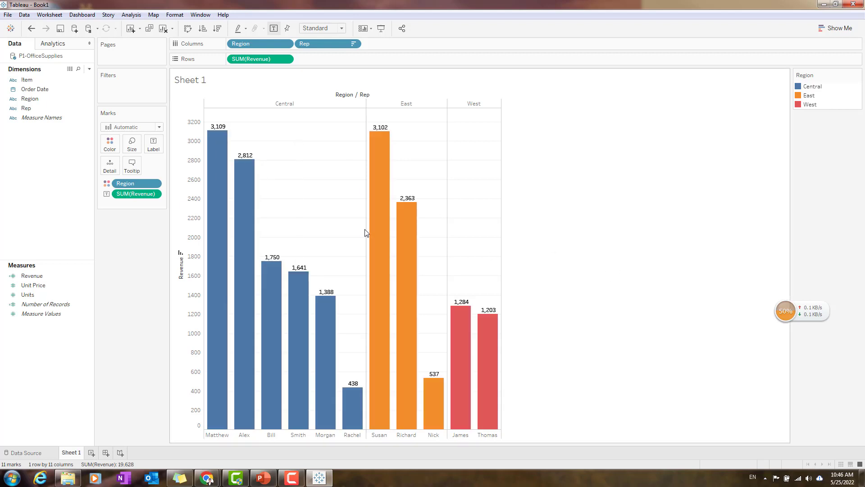
Open the pane format settings for the SUM(Revenue) label field on the Marks card.
click(155, 196)
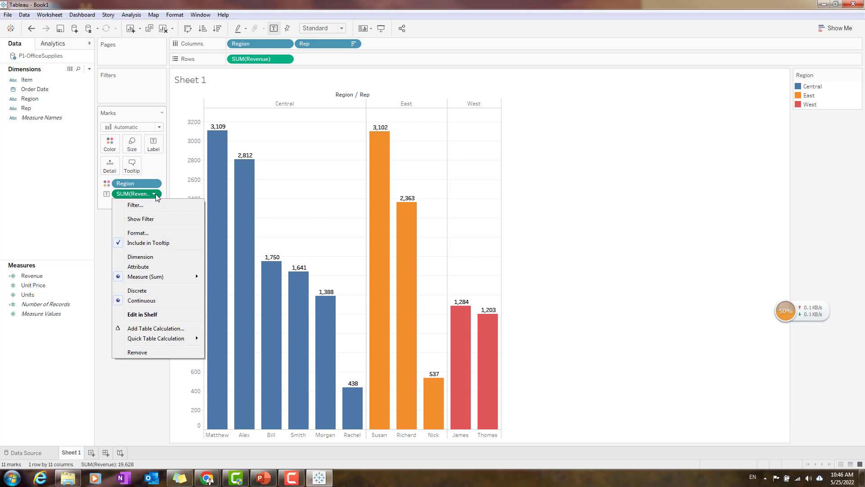
click(154, 236)
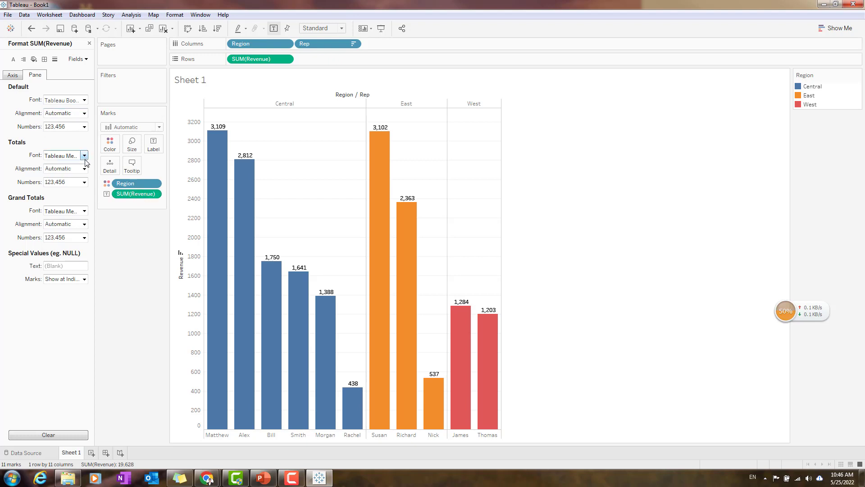
click(18, 77)
click(36, 75)
click(155, 194)
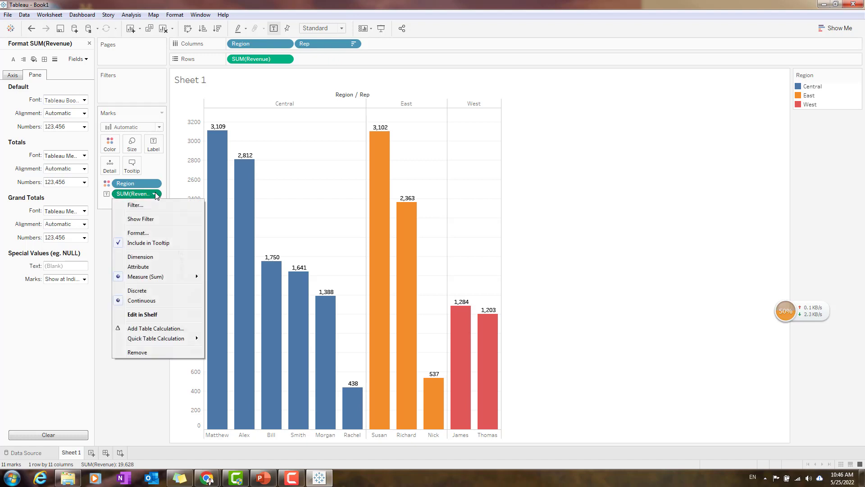
right_click(127, 192)
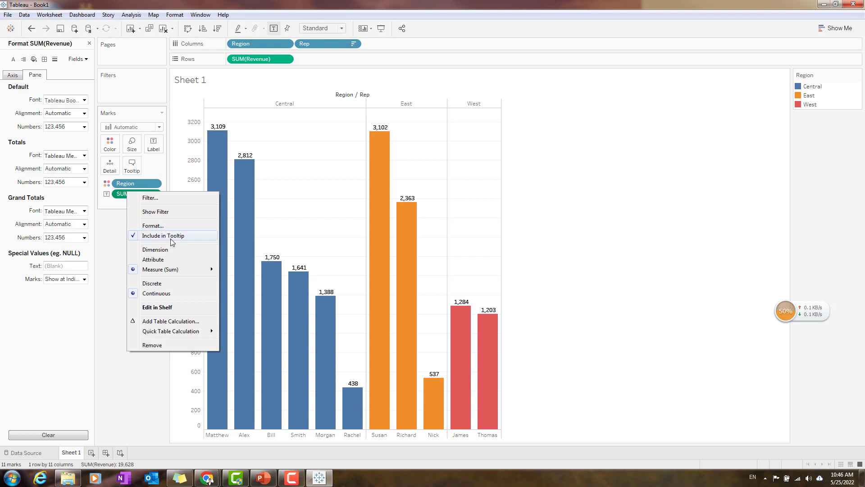
click(84, 145)
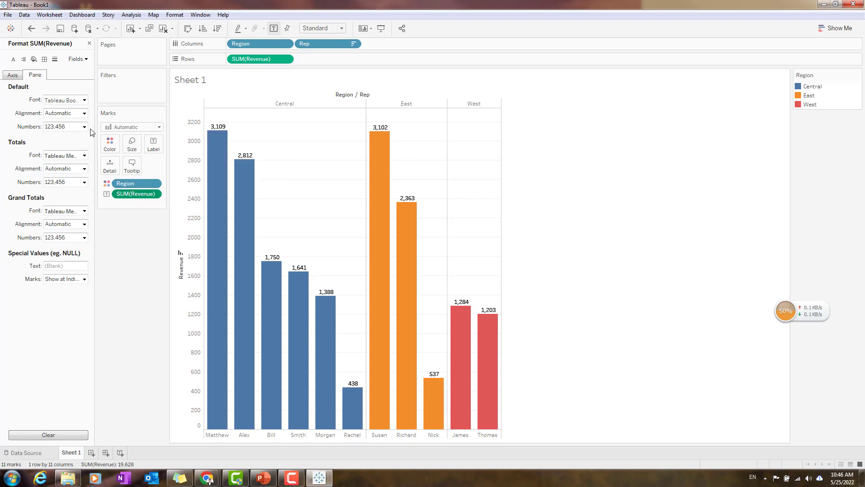
Set the default number format of the revenue labels to Currency (Custom) with 0 decimal places.
click(85, 127)
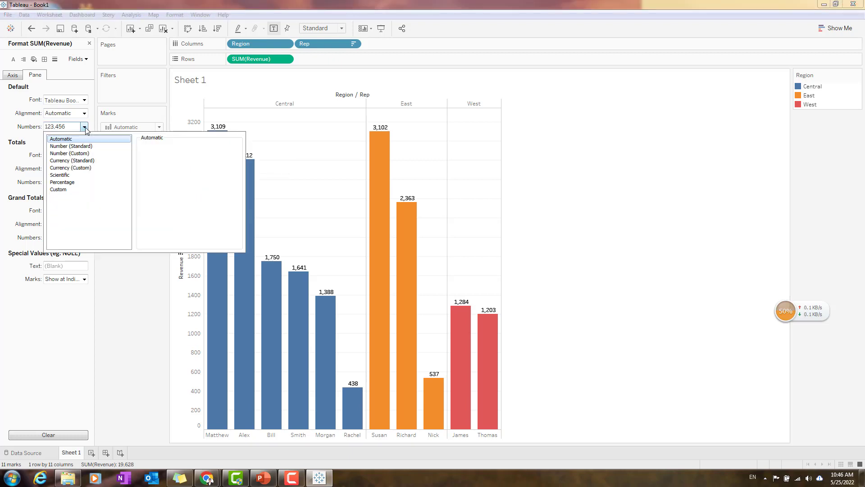
click(85, 127)
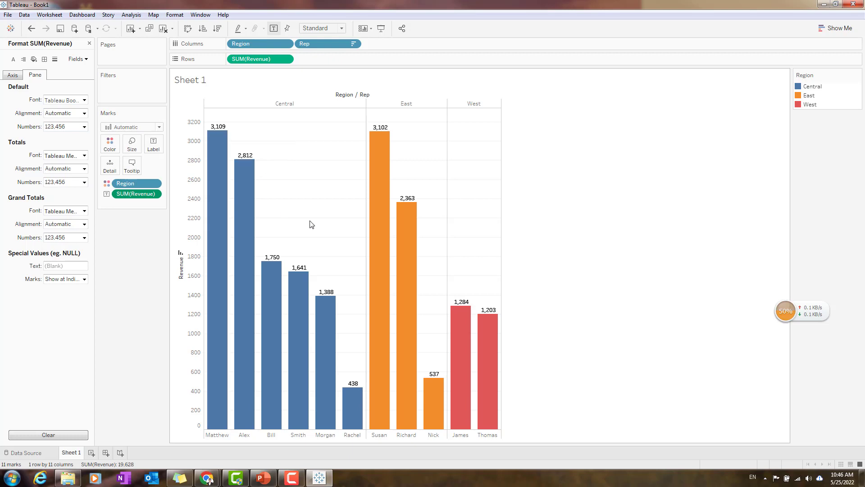
click(84, 127)
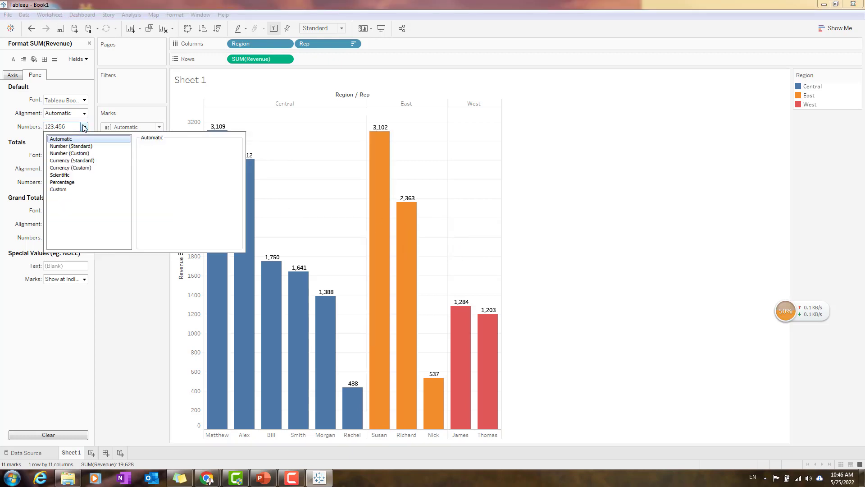
click(89, 168)
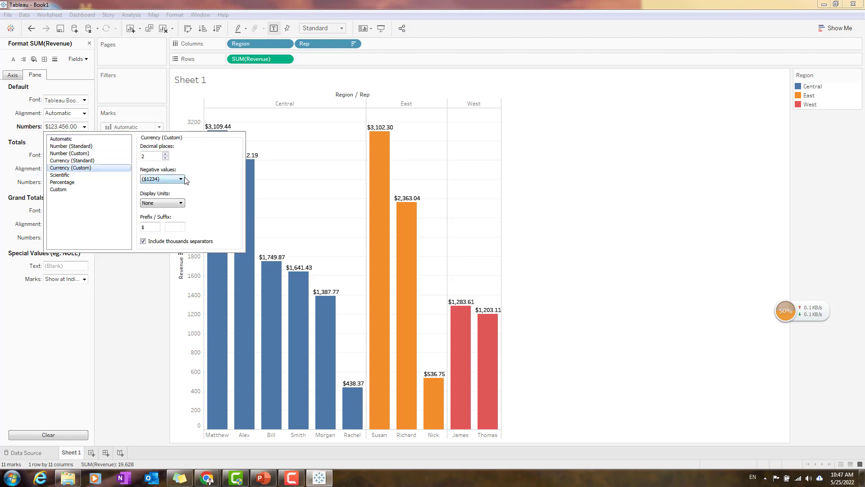
click(166, 154)
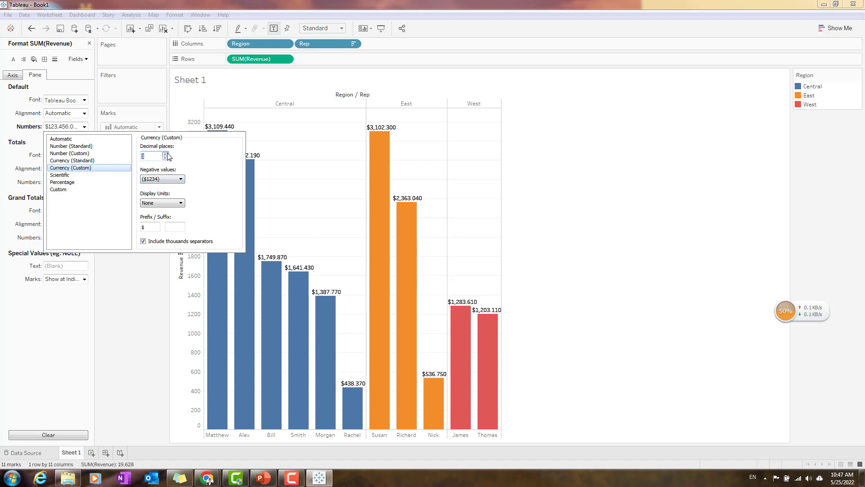
click(166, 154)
click(165, 157)
click(165, 158)
click(166, 158)
click(165, 157)
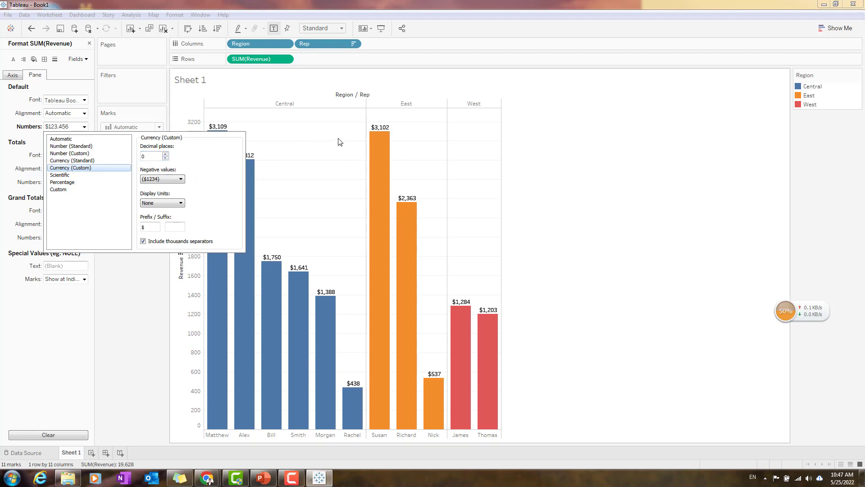
Display the revenue labels in Thousands (K) with 1 decimal place.
click(179, 180)
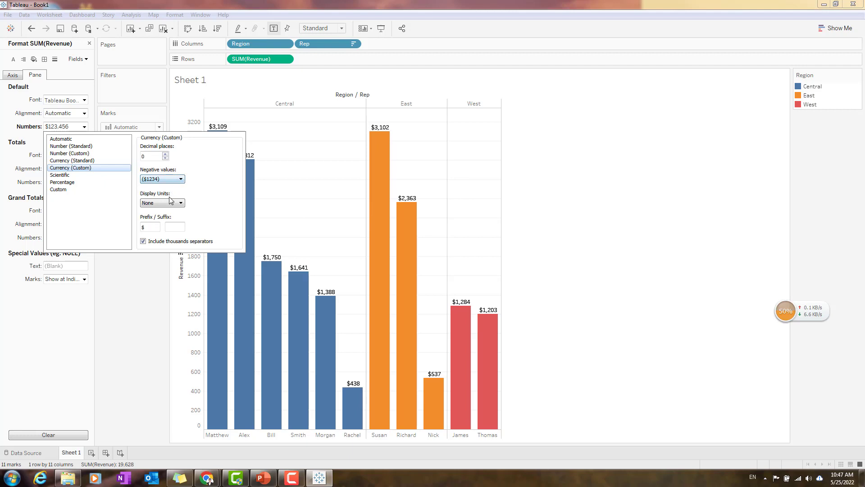
click(176, 180)
click(175, 179)
click(163, 203)
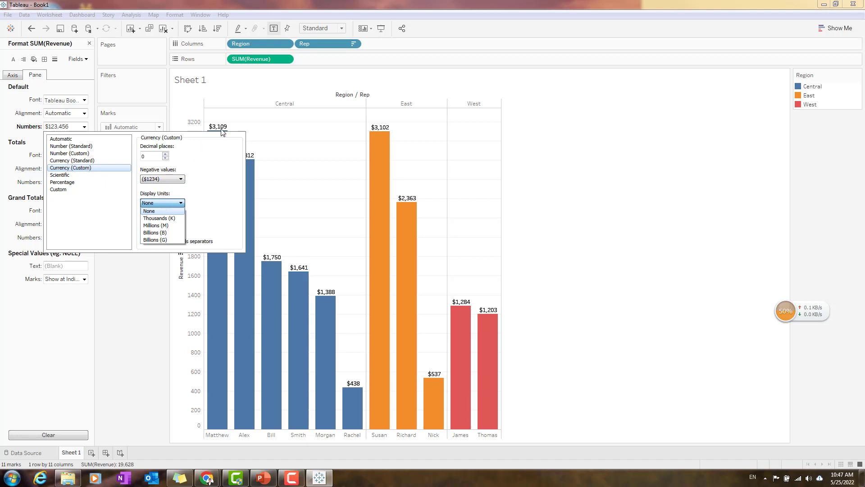
click(161, 219)
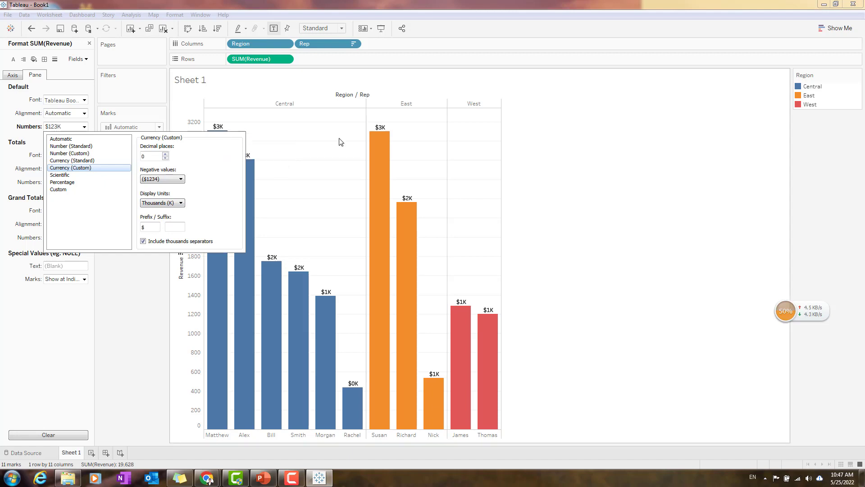
click(166, 154)
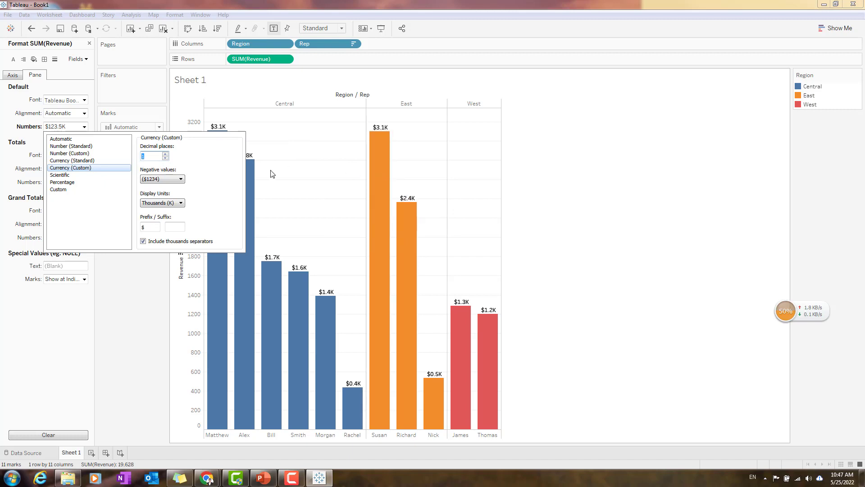
click(127, 303)
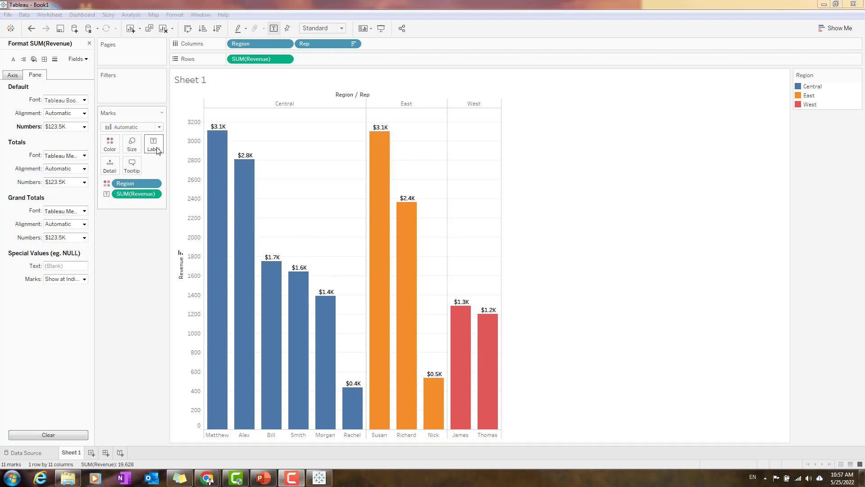
Add the prefix "Sales: " before the revenue value in the bar labels' text.
mouse_move(211, 129)
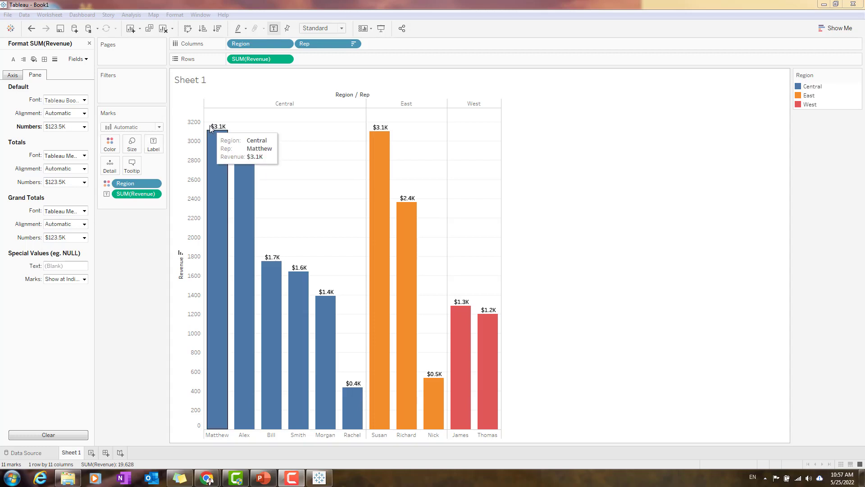
click(158, 144)
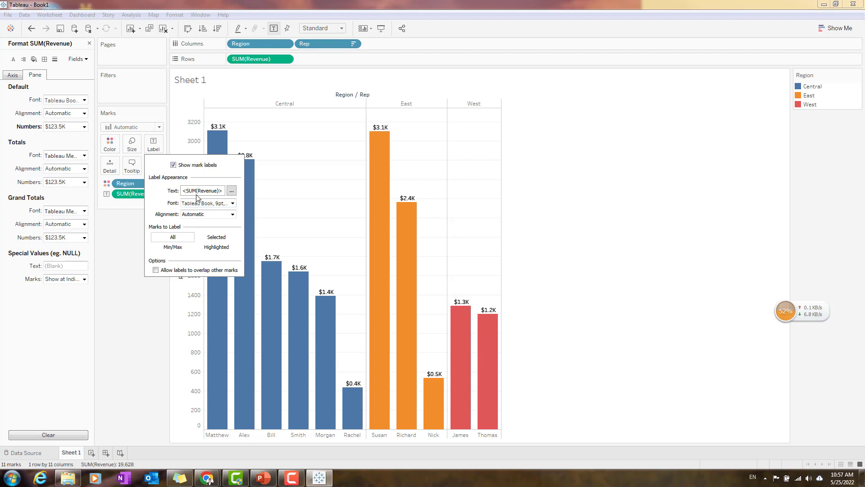
click(232, 203)
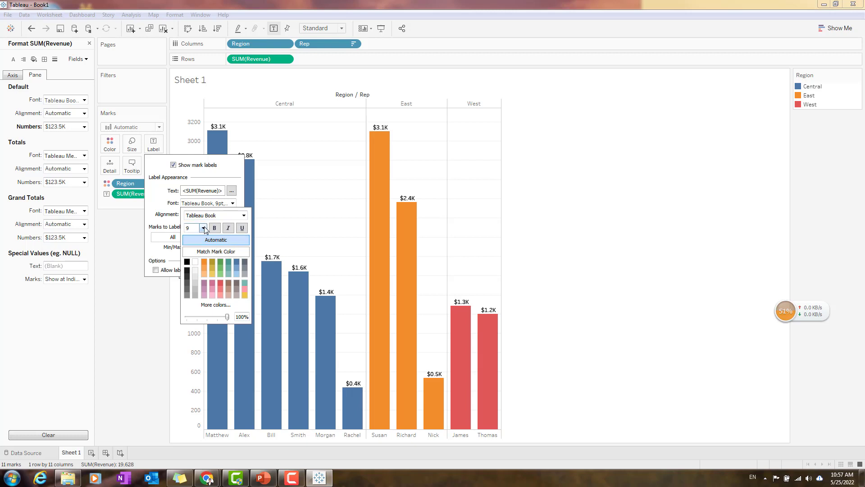
click(239, 207)
click(232, 214)
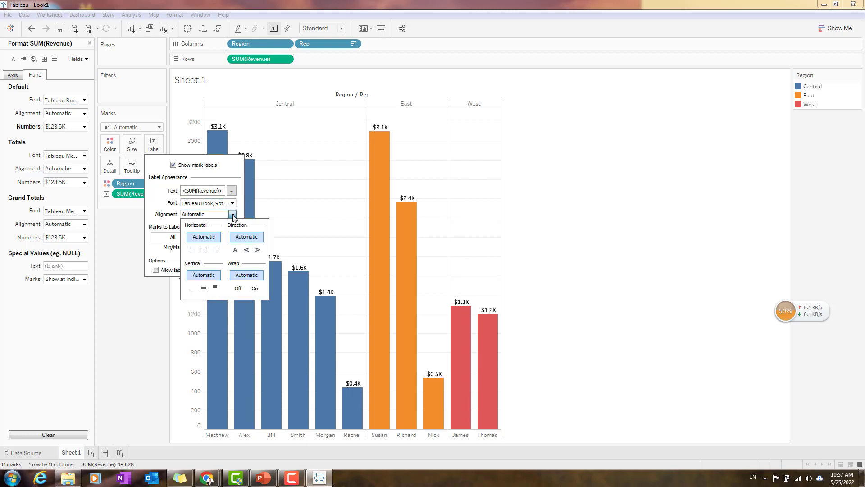
click(232, 215)
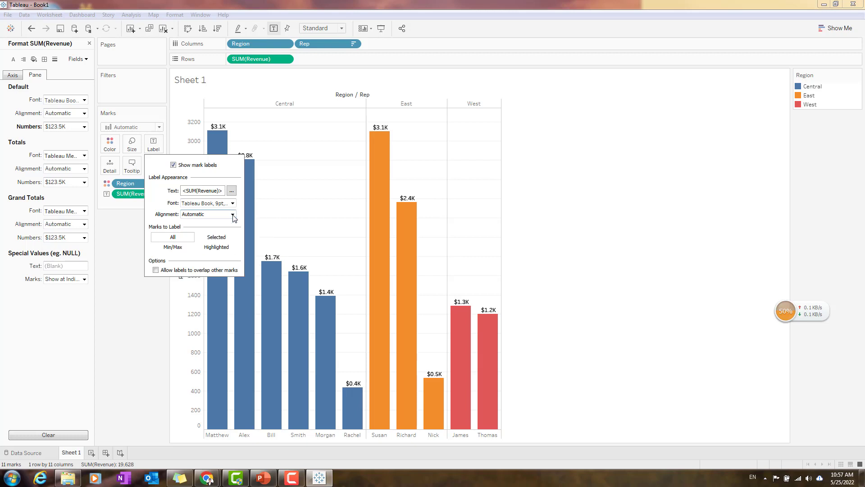
click(231, 192)
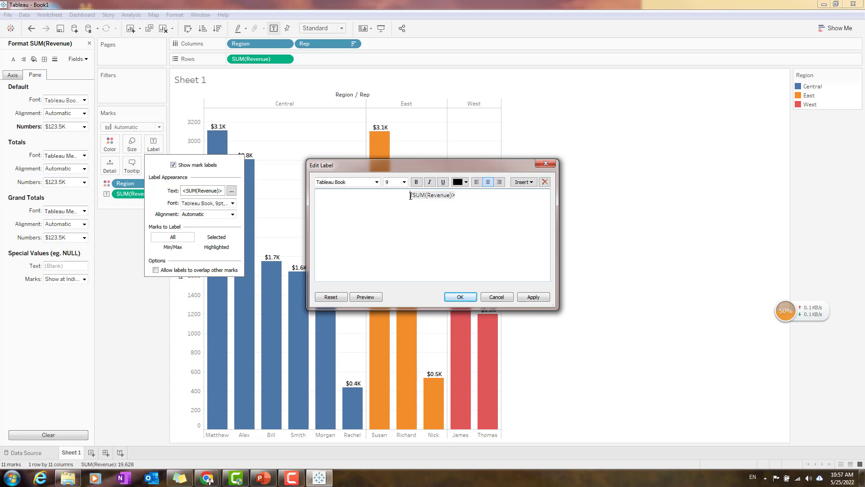
click(411, 196)
text(Sales:)
click(533, 297)
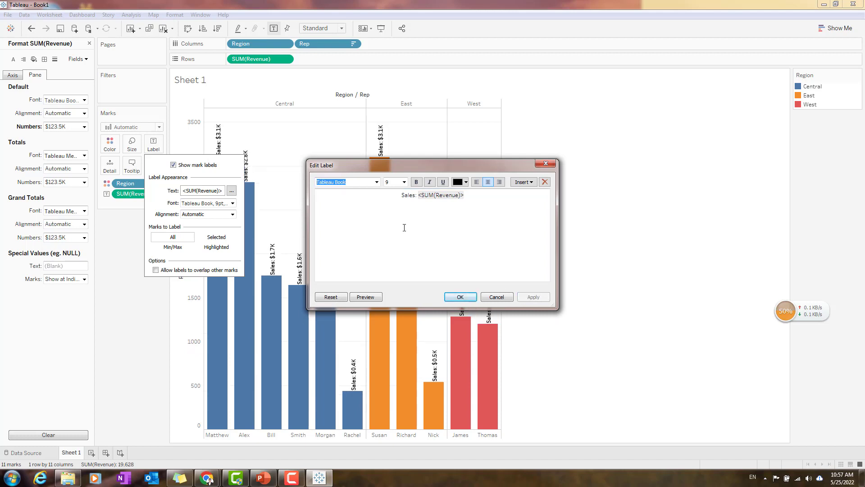
click(460, 297)
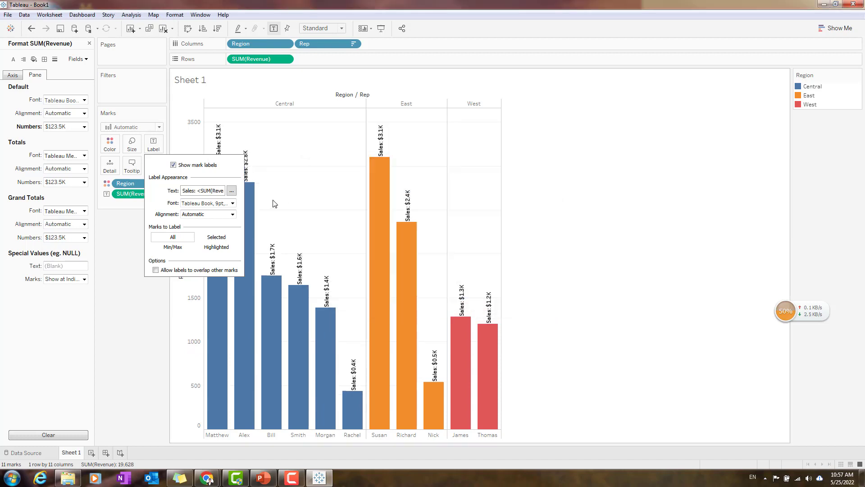
click(672, 216)
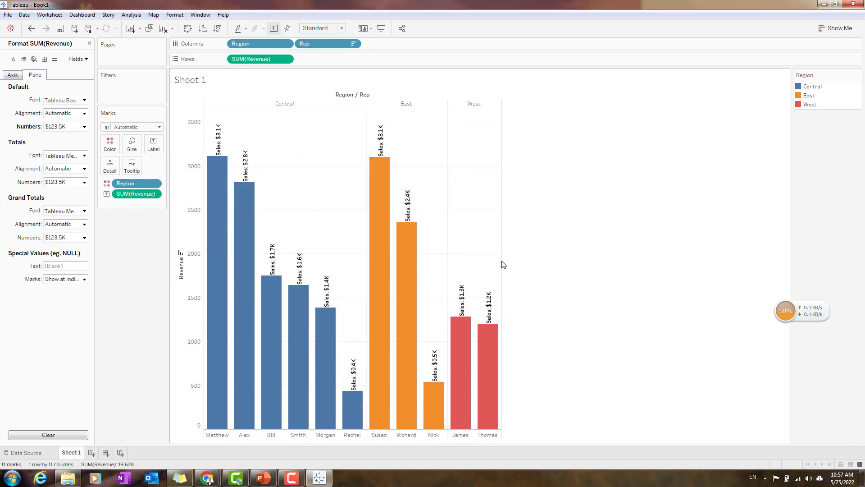
Widen the bar chart so each column has room for its label horizontally.
drag(504, 267, 622, 270)
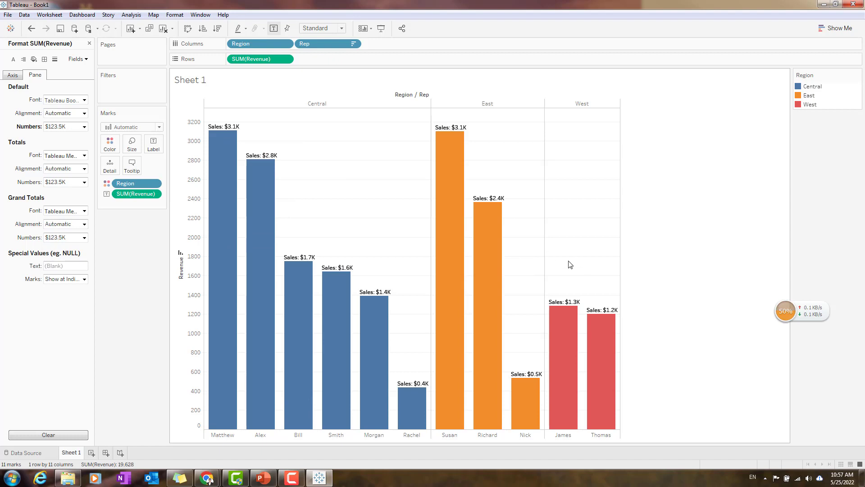
Remove the "Sales: " prefix from the bar labels' text, leaving only the SUM(Revenue) field.
click(153, 145)
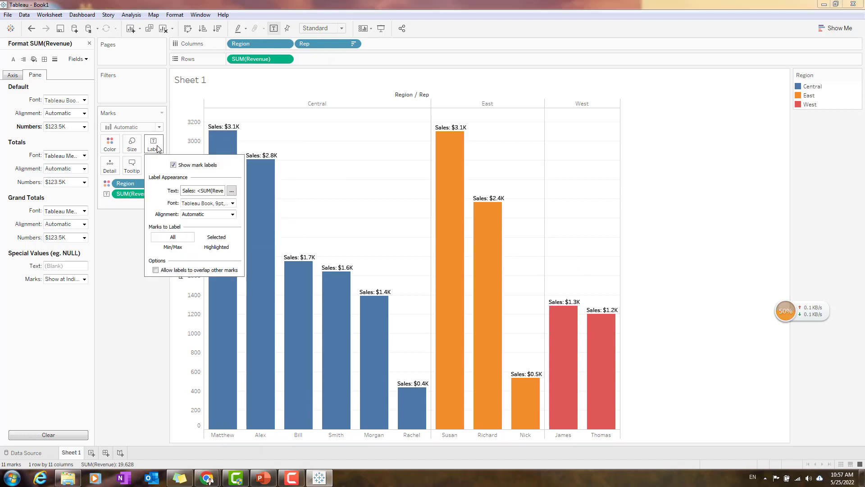
click(231, 190)
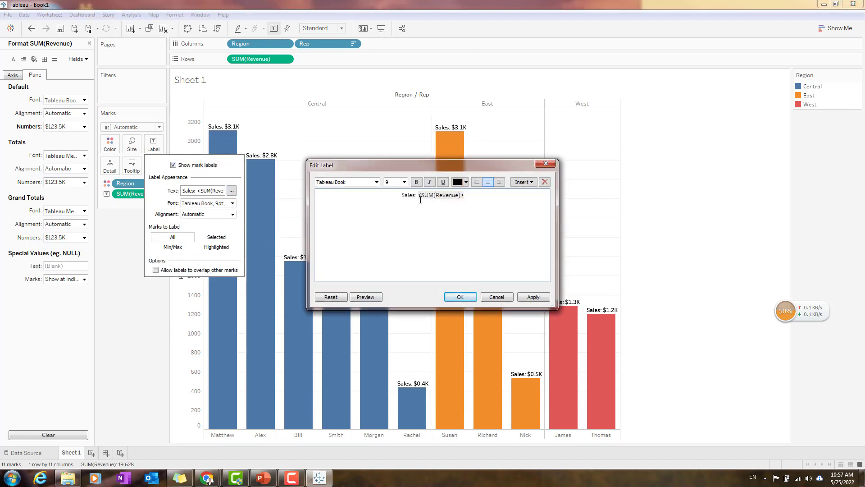
key(BackSpace)
key(BackSpace)
key(BackSpace)
key(BackSpace)
key(BackSpace)
key(BackSpace)
key(BackSpace)
click(460, 297)
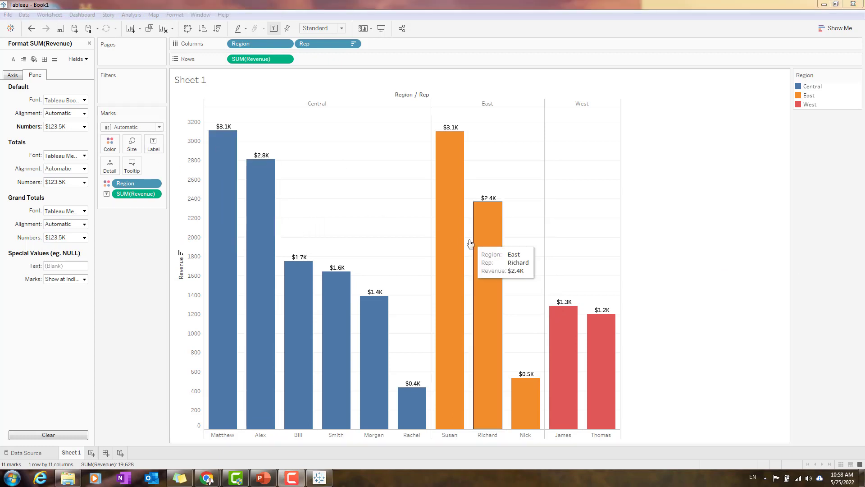
click(721, 108)
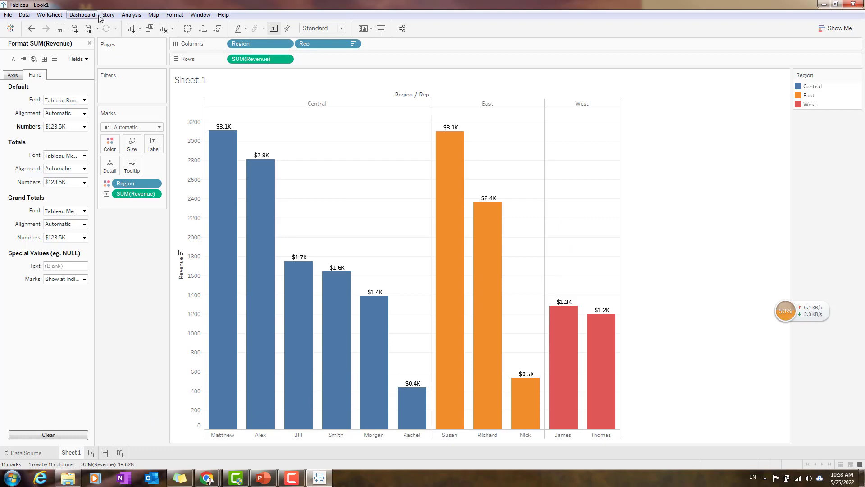
Switch to PowerPoint to check the Tableau Agenda slide, then return to Tableau and look over the worksheet commands.
click(262, 477)
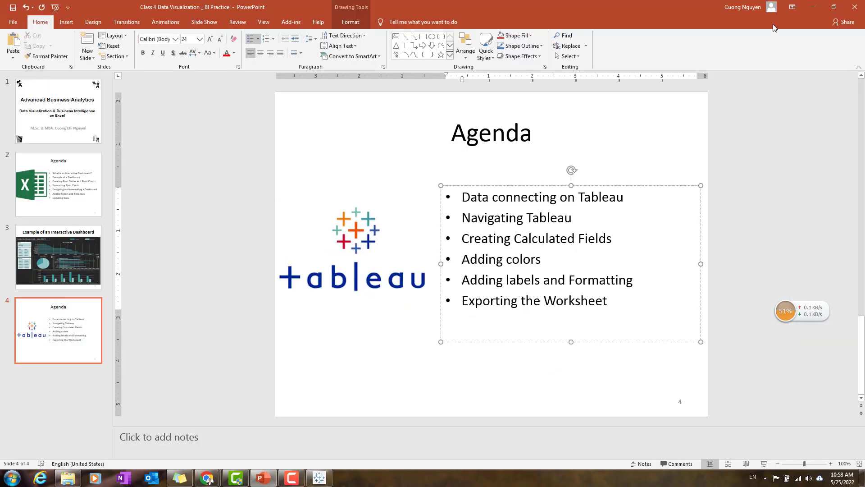
click(814, 7)
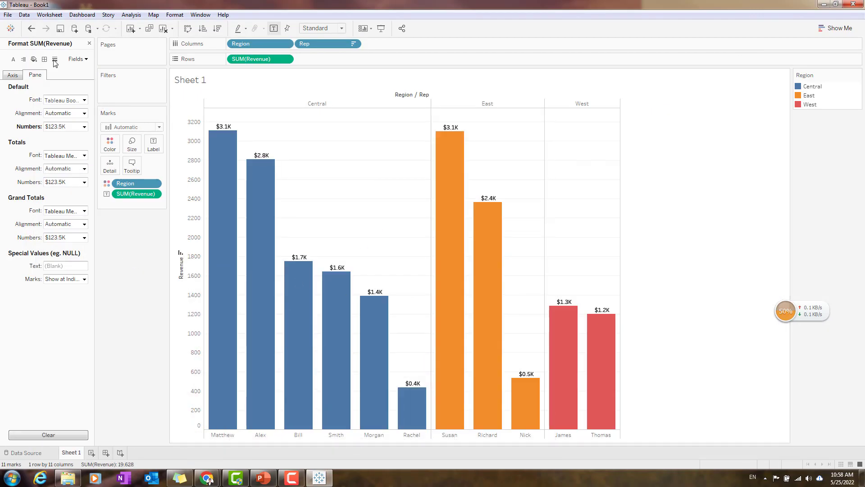
click(54, 16)
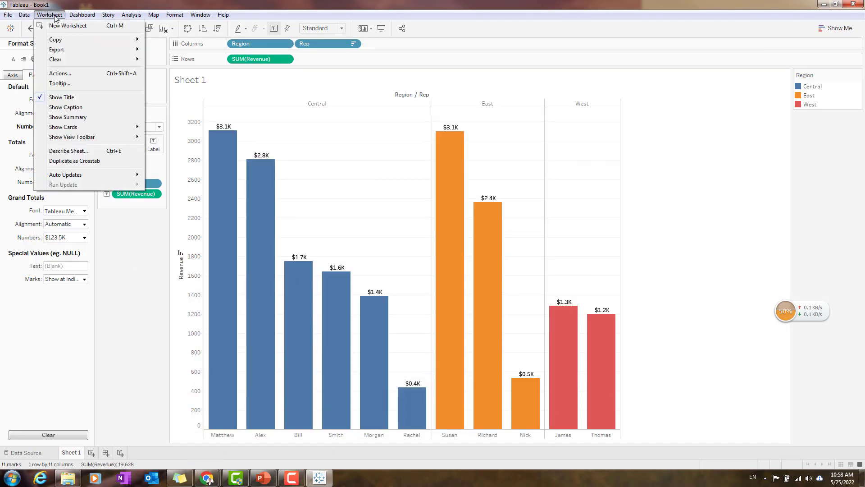
click(552, 4)
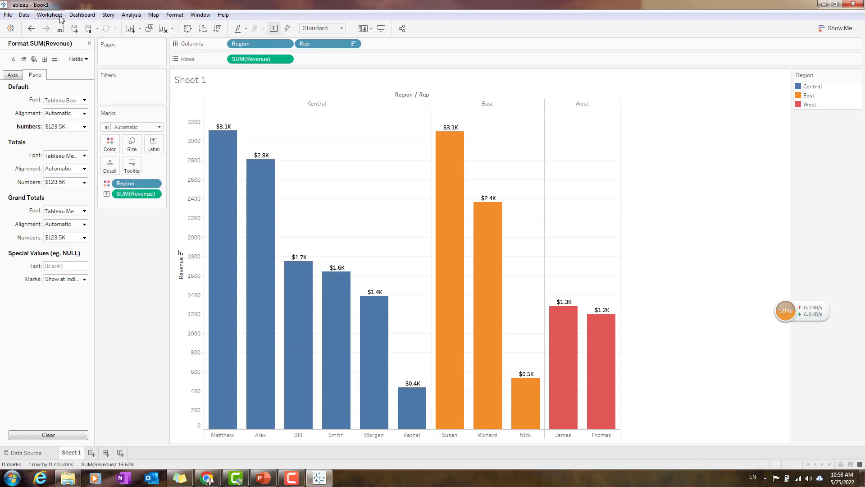
Replace the sheet title with the centered text "Revenue by Region and Sales Representative".
double_click(214, 85)
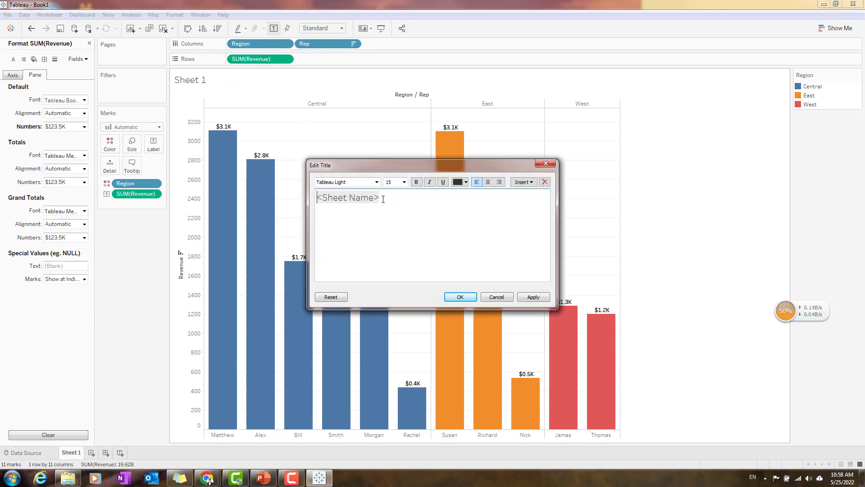
drag(383, 199, 310, 200)
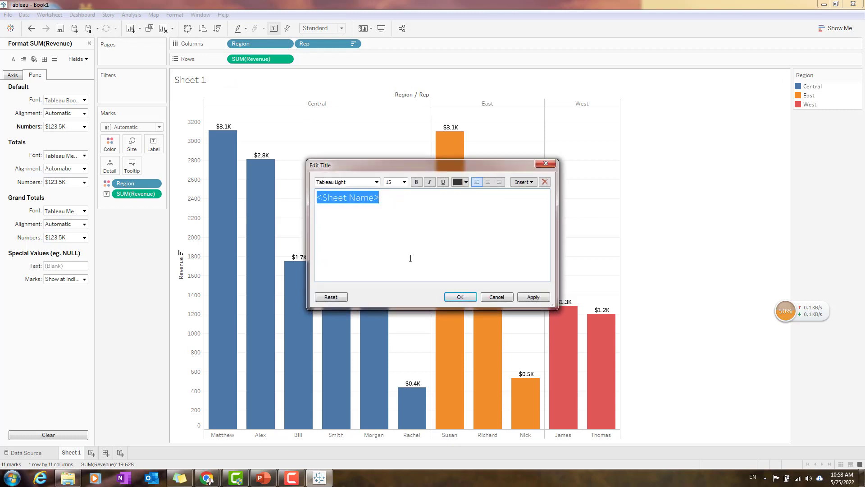
text(Reven)
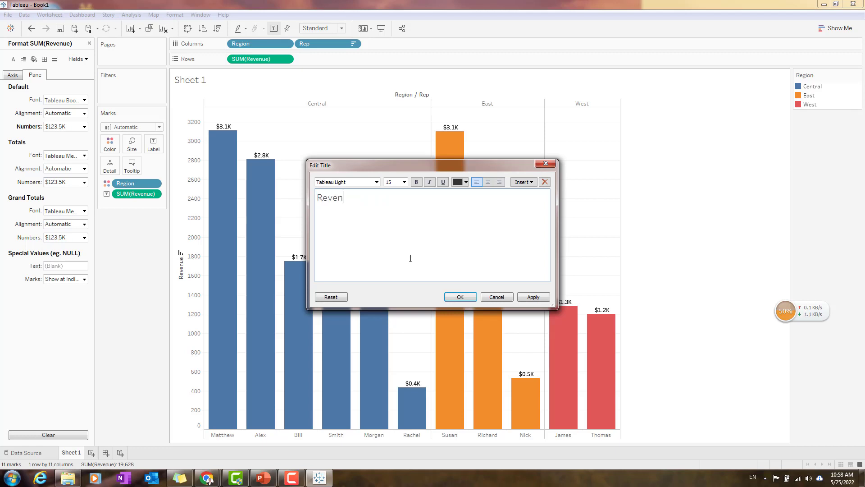
text(ue byu)
text(and Sales Re)
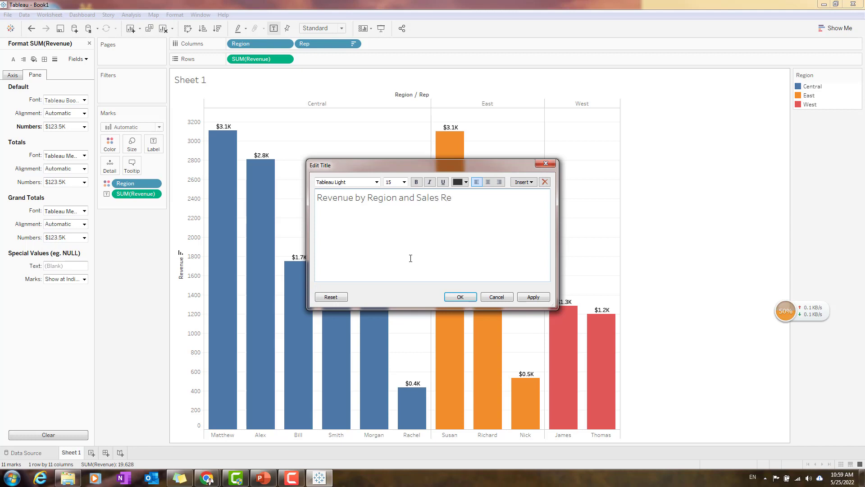
text(presentative)
click(489, 183)
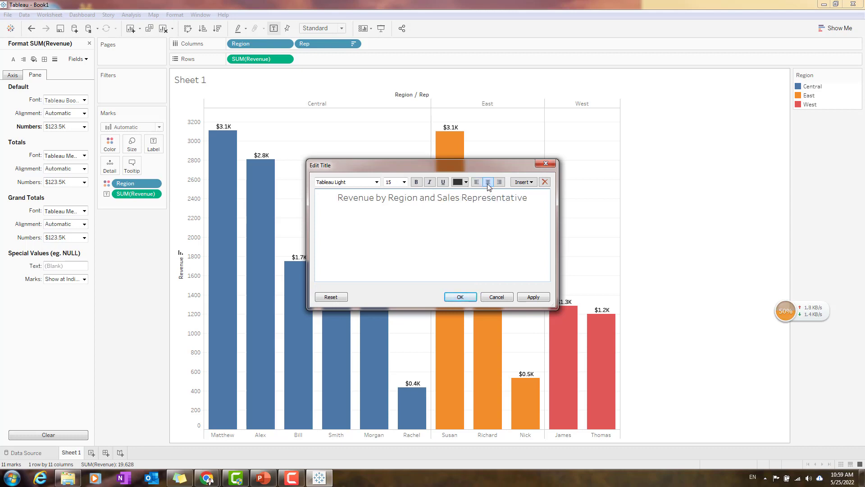
click(417, 182)
click(458, 298)
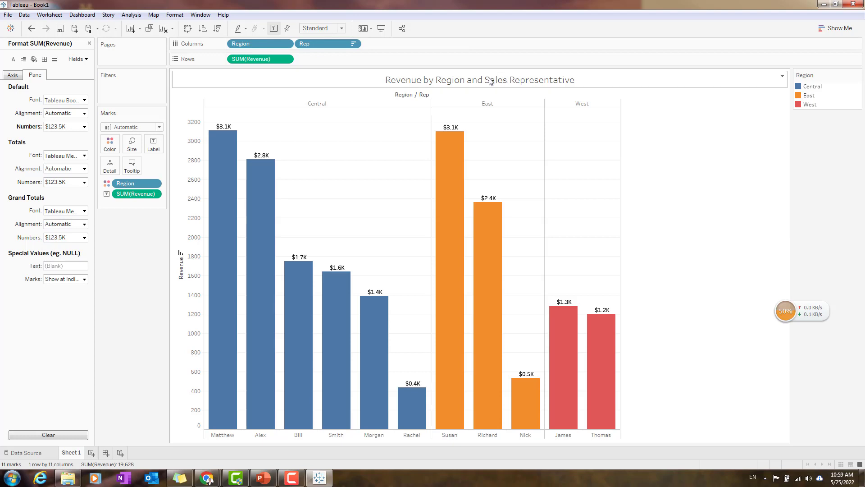
Make the whole sheet title bold and set its font size to 16.
double_click(447, 82)
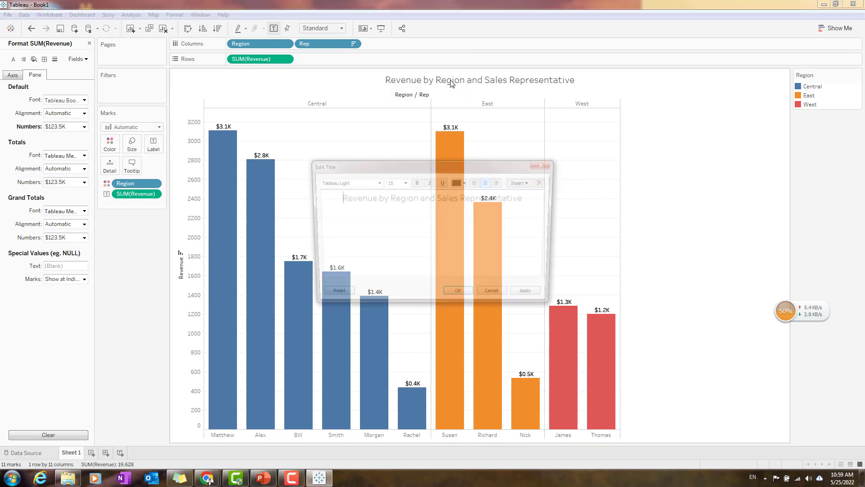
triple_click(435, 199)
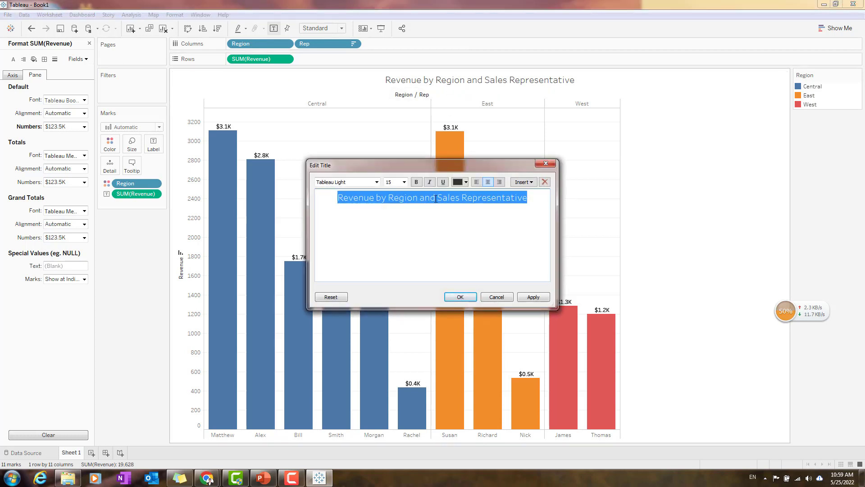
click(416, 182)
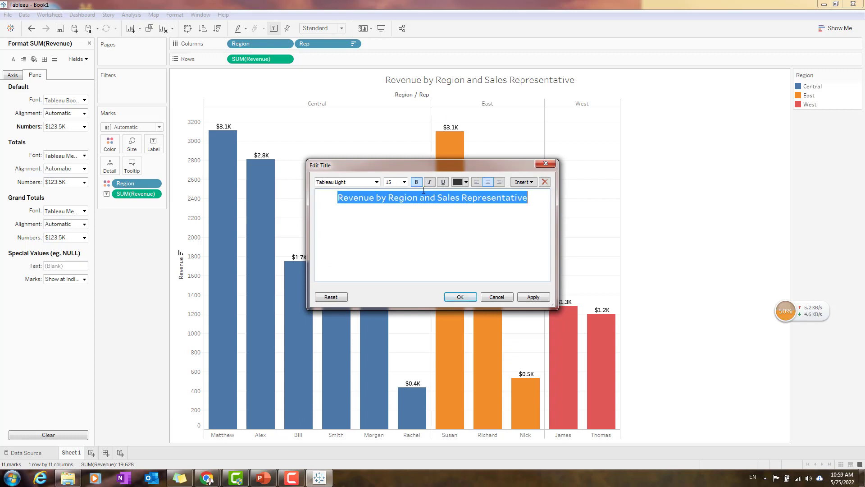
click(405, 182)
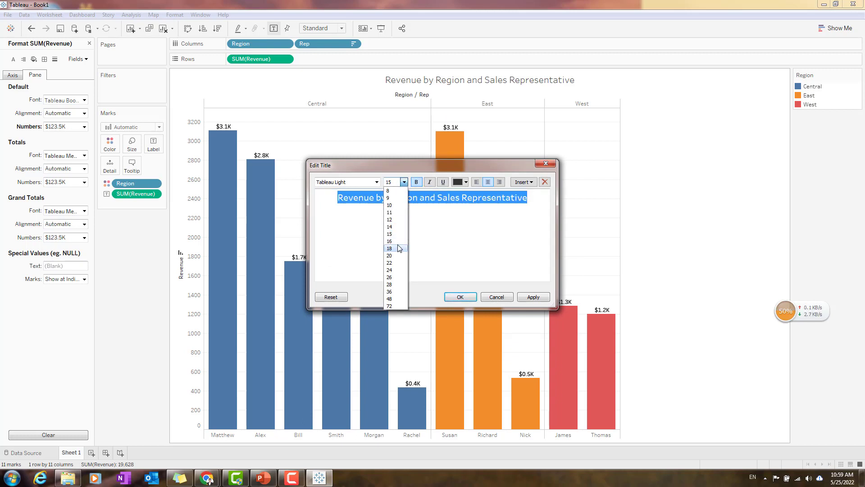
click(394, 256)
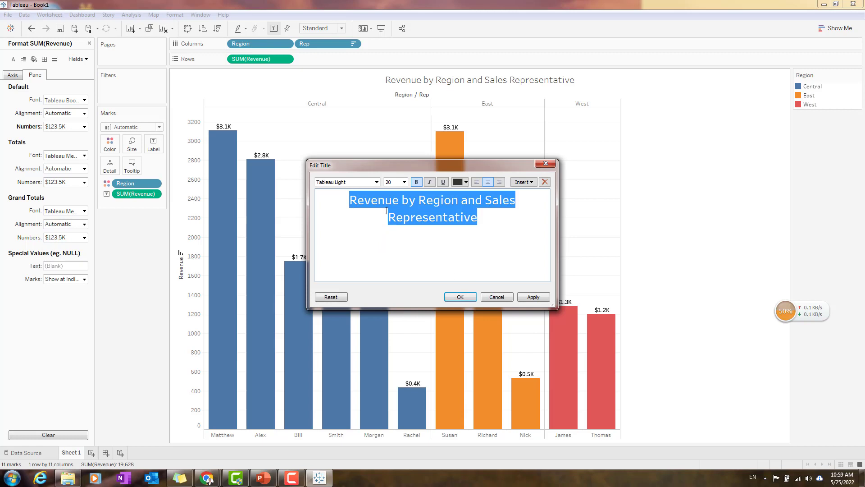
click(405, 182)
click(390, 234)
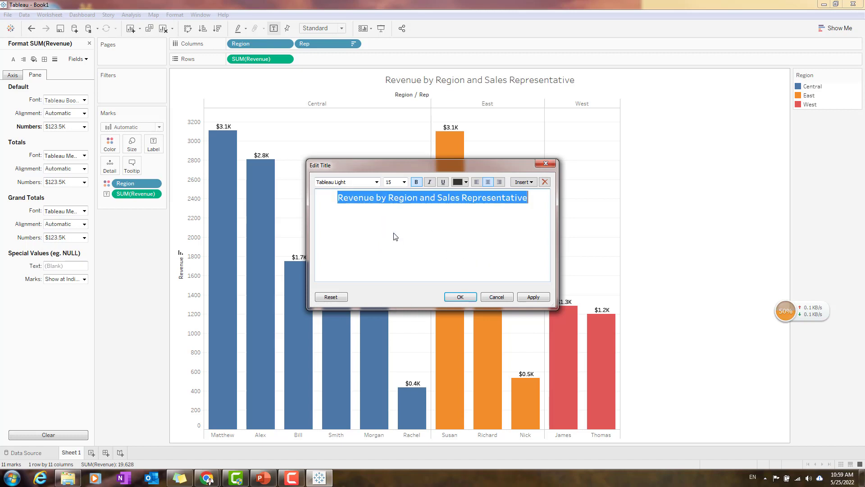
click(404, 182)
click(390, 239)
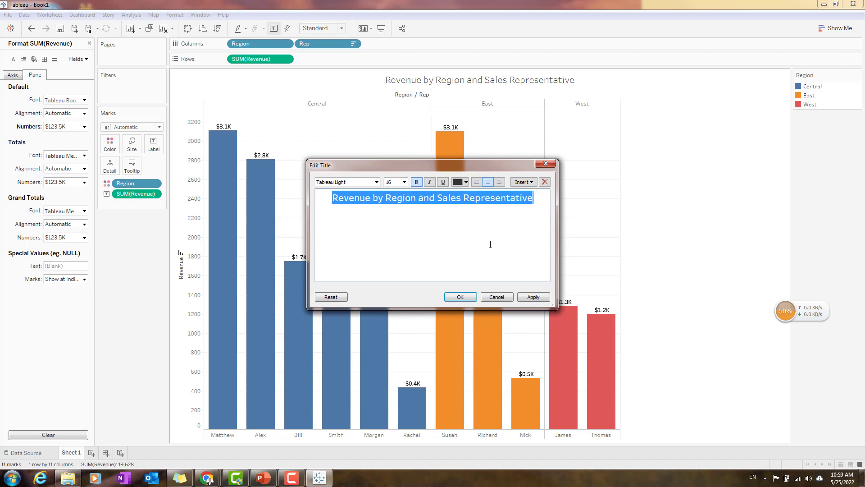
click(460, 298)
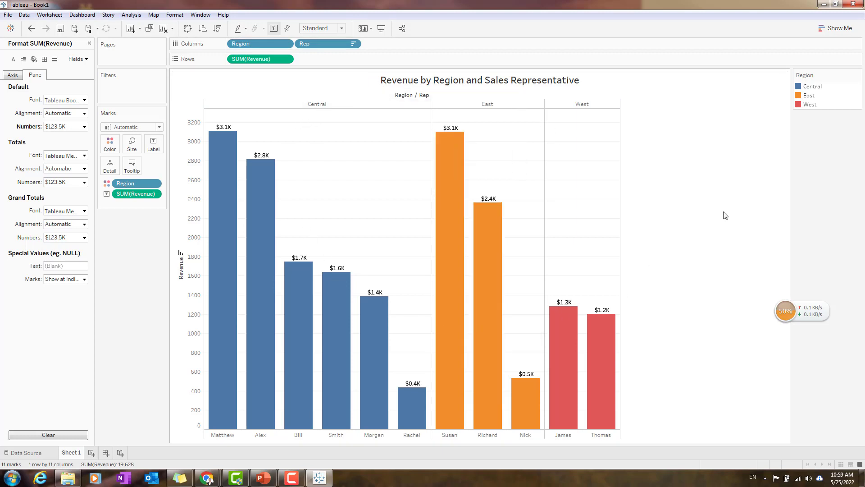
Export the worksheet's revenue by rep and region as a crosstab to Excel.
right_click(570, 245)
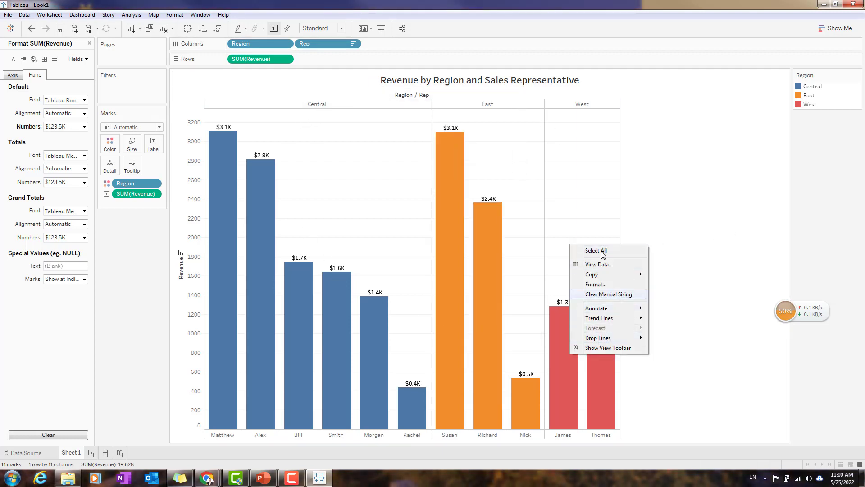
click(50, 15)
mouse_move(72, 53)
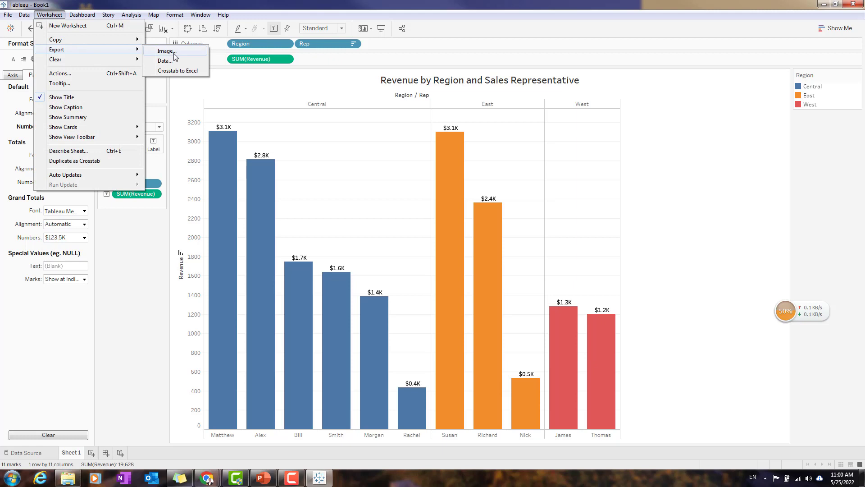
click(191, 71)
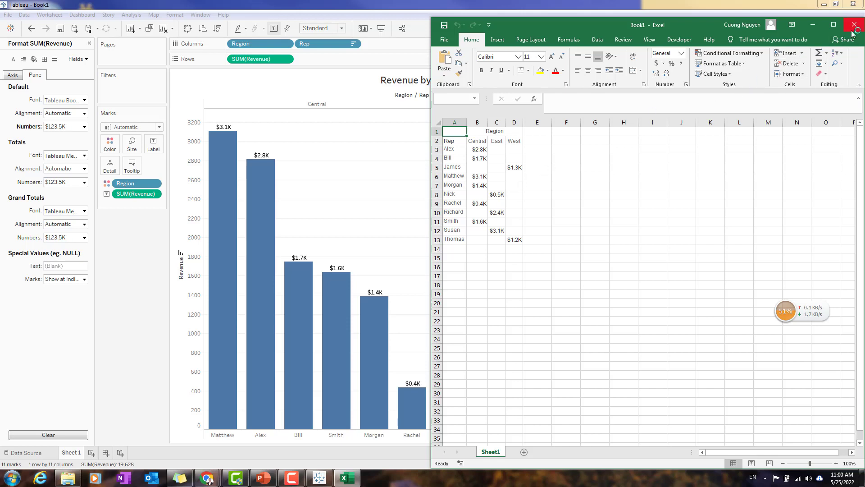
Start exporting the Tableau worksheet as an image.
click(49, 15)
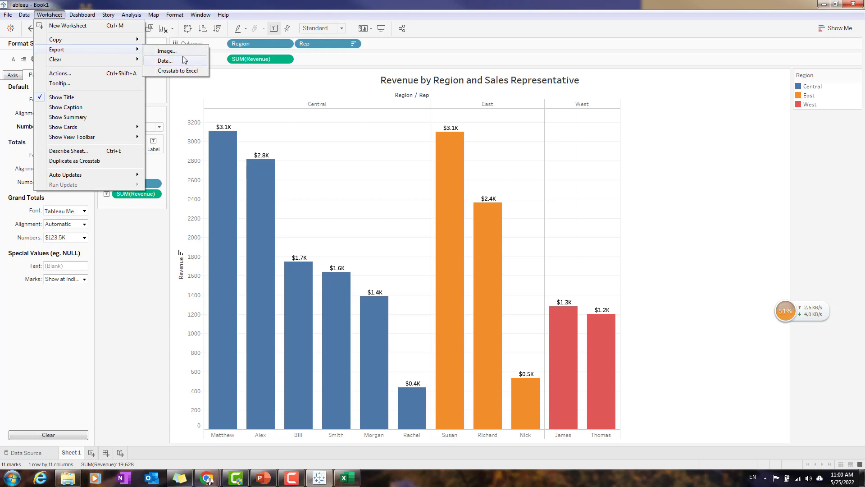
click(193, 53)
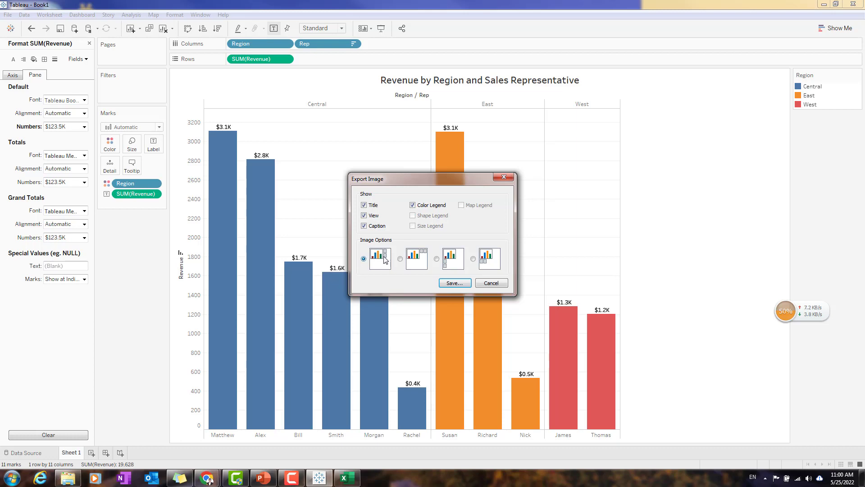
Save the worksheet image as the PNG file Sheet 1 in the Downloads folder.
click(462, 283)
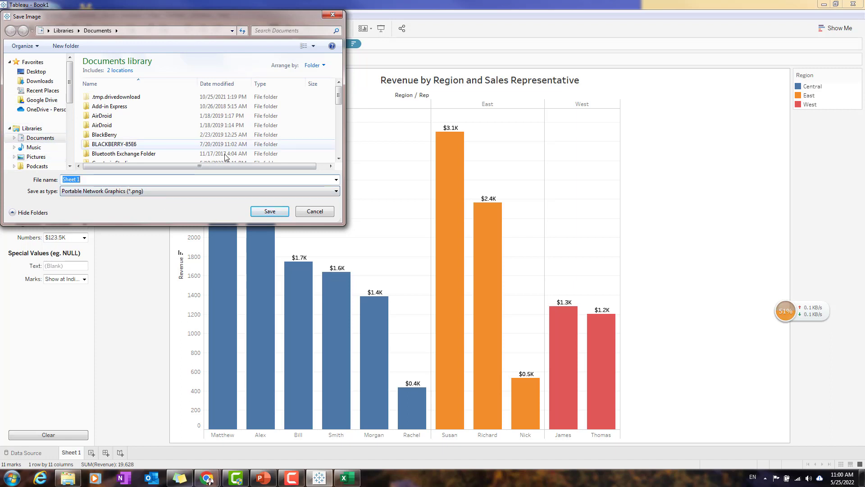
click(40, 82)
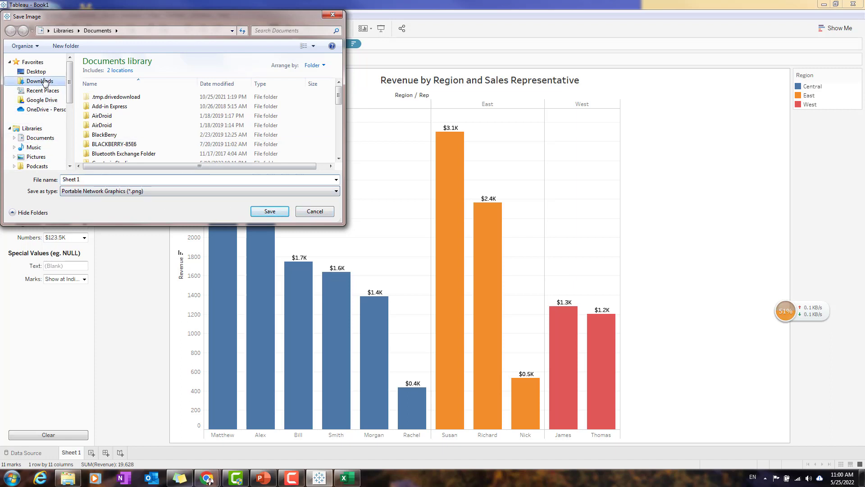
click(269, 212)
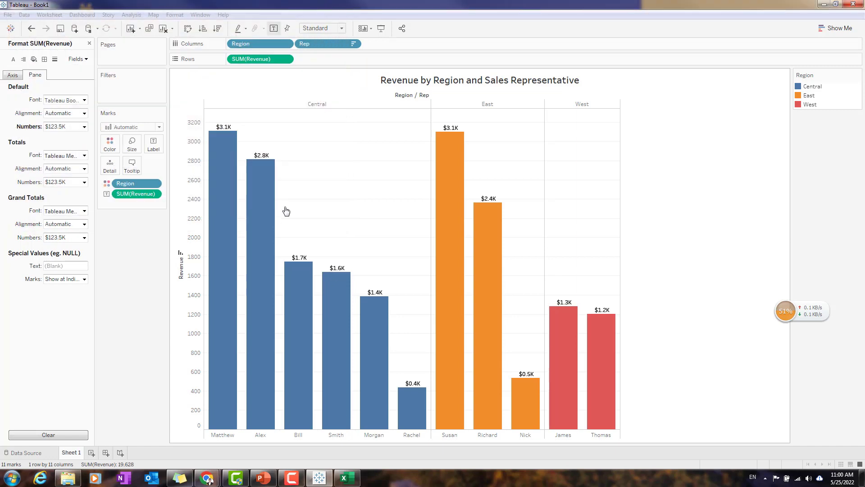
View the exported Sheet 1 image from the Downloads folder, and close it.
click(67, 478)
key(super+e)
click(295, 155)
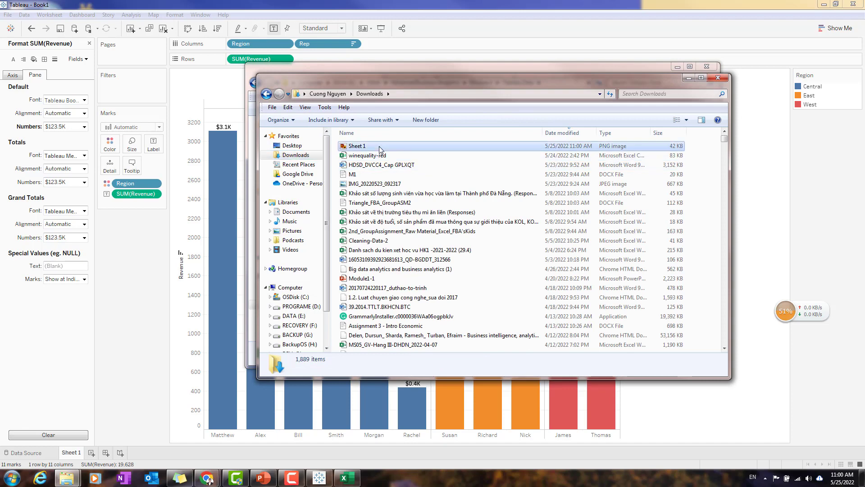
double_click(379, 146)
right_click(562, 263)
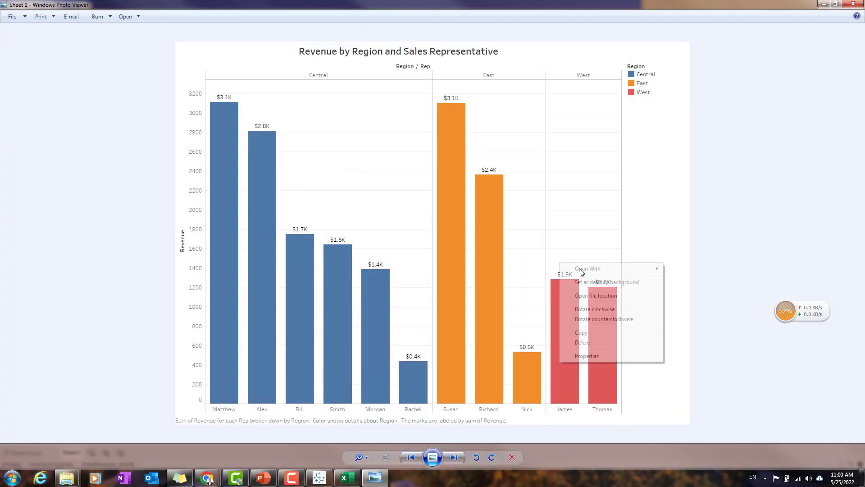
click(778, 193)
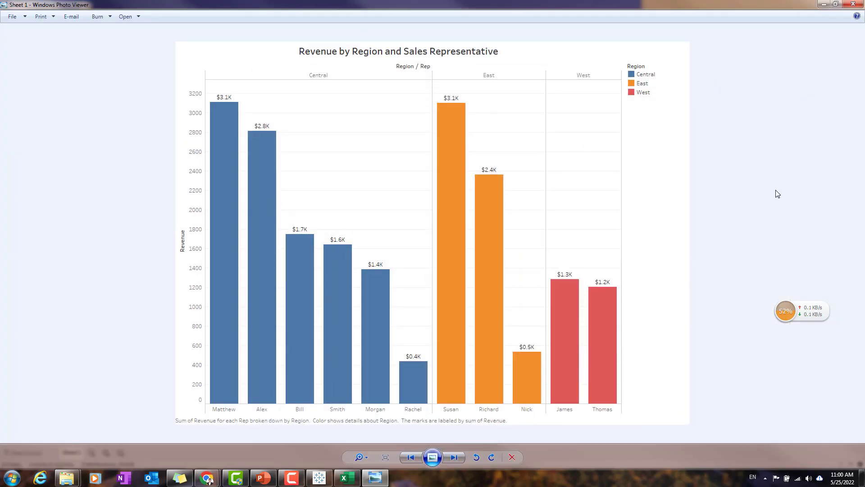
click(853, 5)
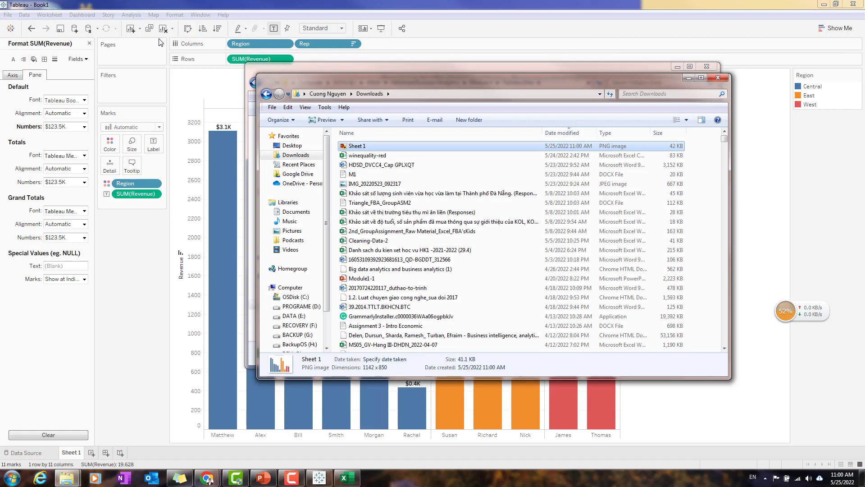
Export the worksheet image again with the color legend below the chart, replacing the Sheet 1 PNG in Downloads.
click(48, 15)
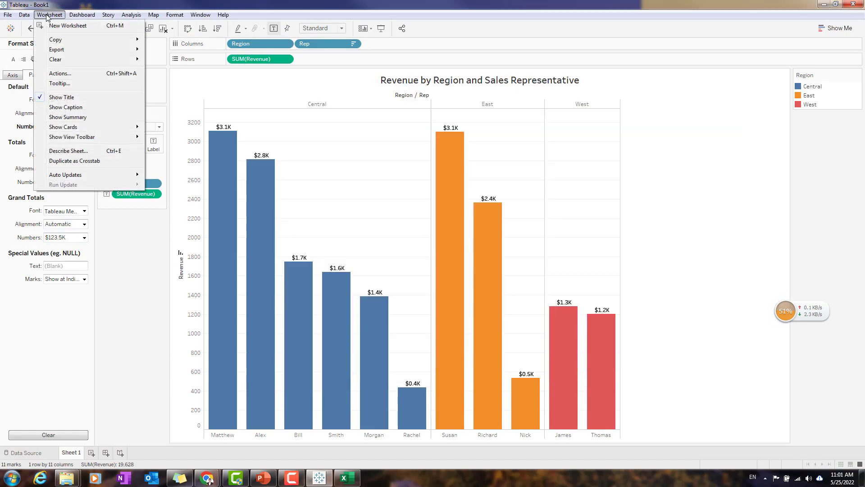
mouse_move(113, 49)
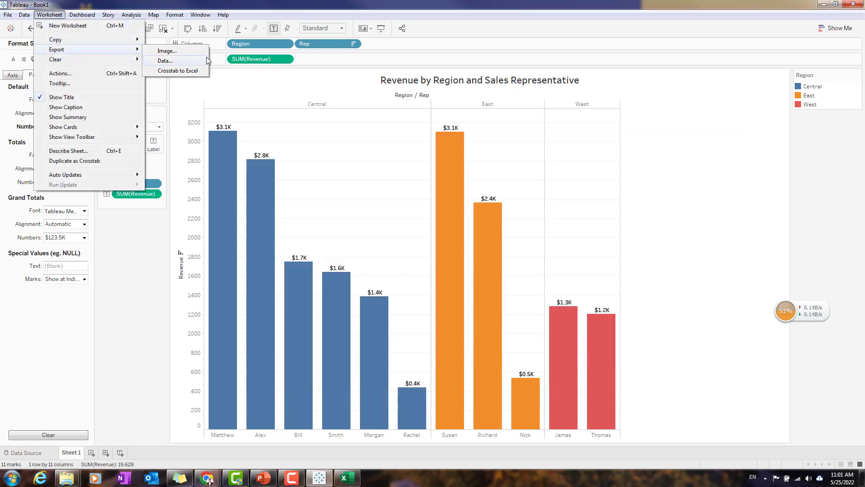
click(195, 51)
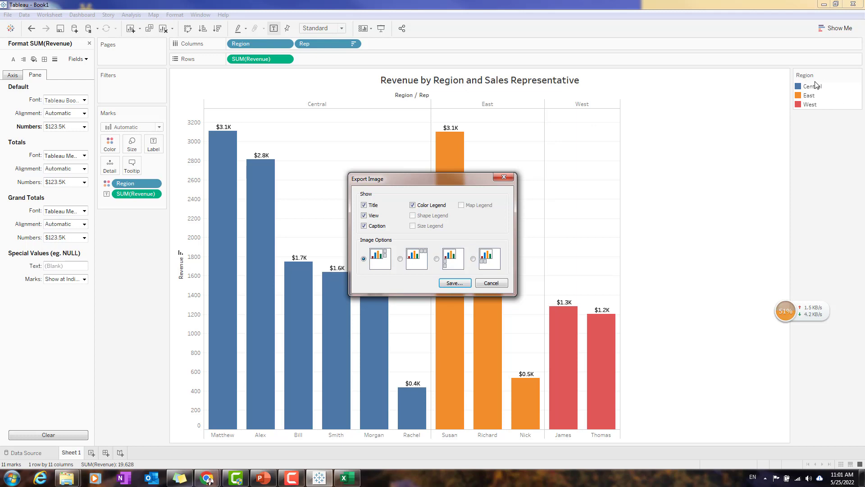
click(474, 259)
click(465, 284)
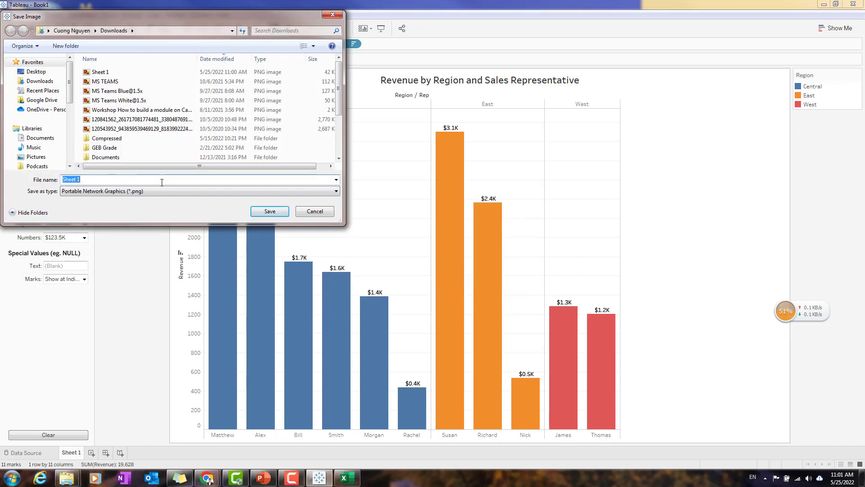
click(135, 72)
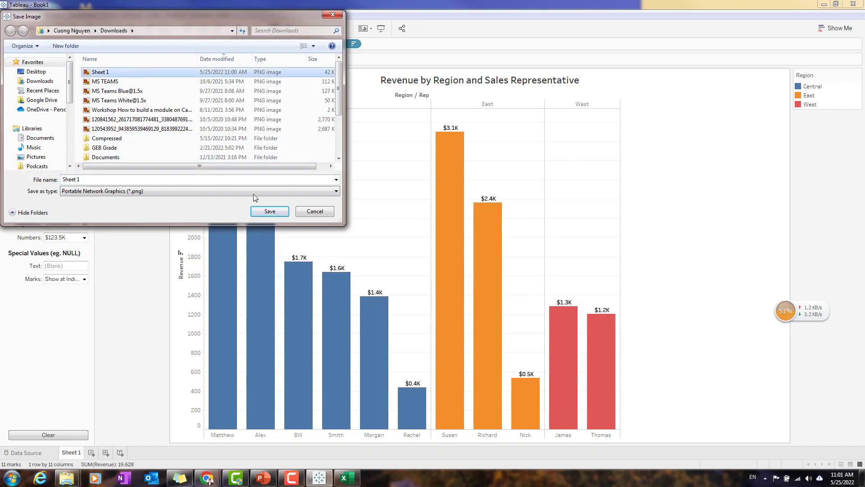
click(270, 212)
click(453, 239)
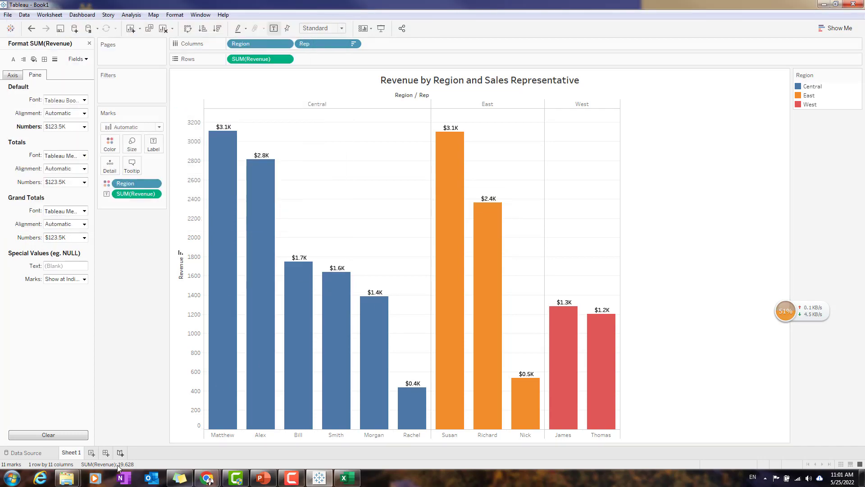
Open the newly exported Sheet 1 image from Downloads and copy it to the clipboard.
mouse_move(67, 478)
click(157, 377)
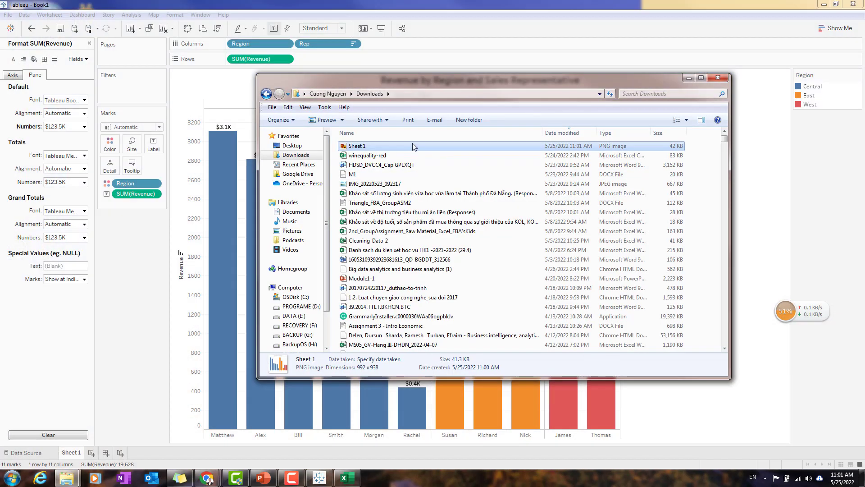
double_click(412, 144)
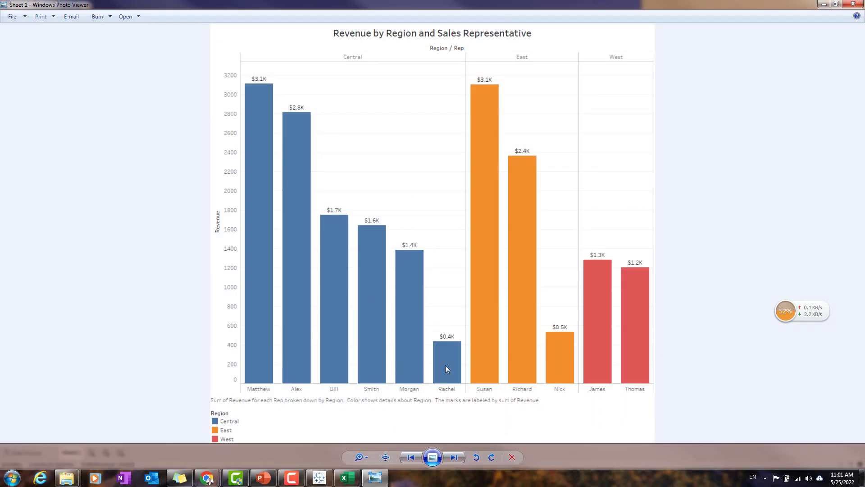
right_click(557, 116)
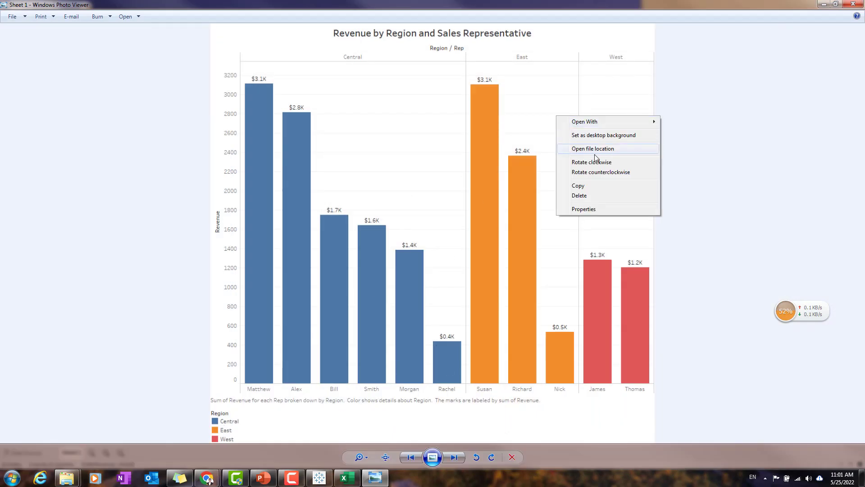
click(578, 186)
click(823, 3)
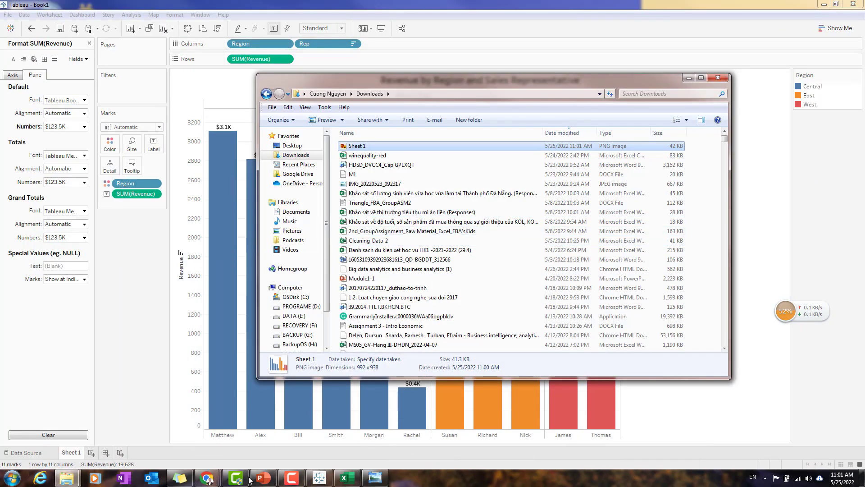
In a new Word document, enter the label "Chart 1:" and paste the copied chart image below it.
click(11, 477)
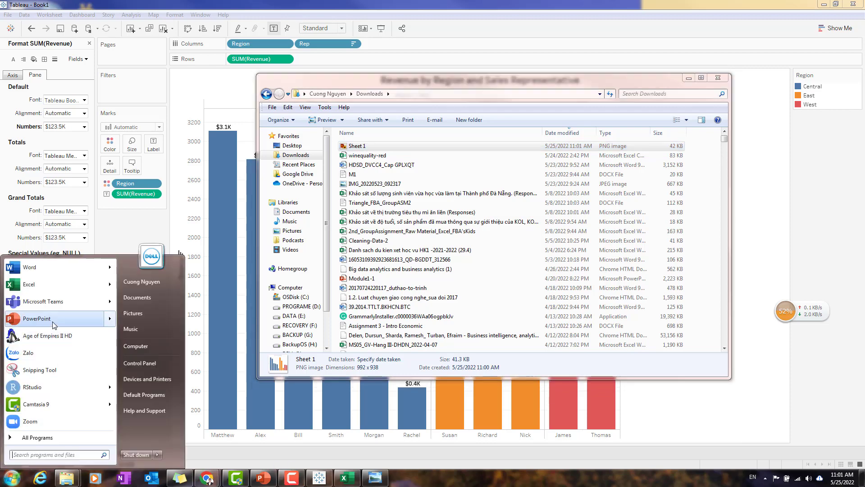
click(47, 266)
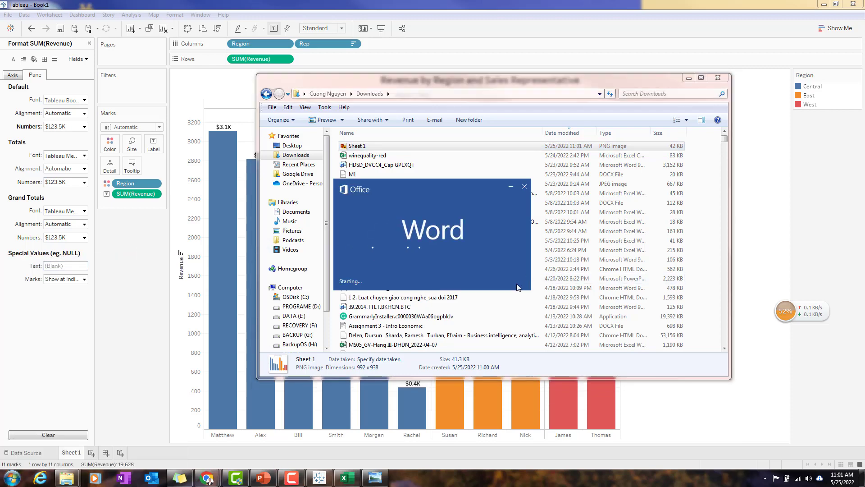
click(231, 81)
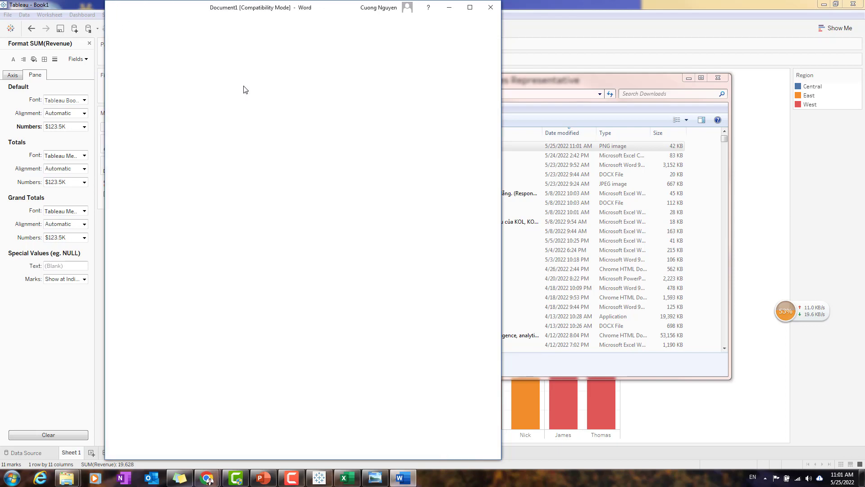
text(Chart 1:)
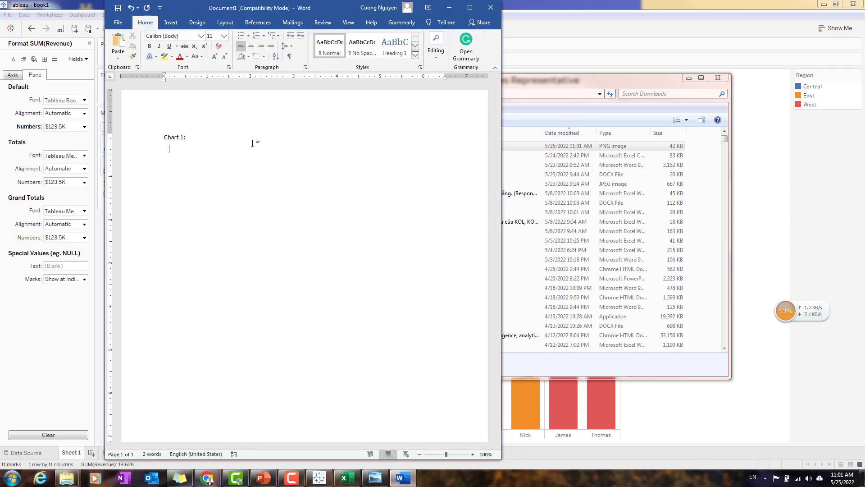
key(ctrl+v)
click(428, 307)
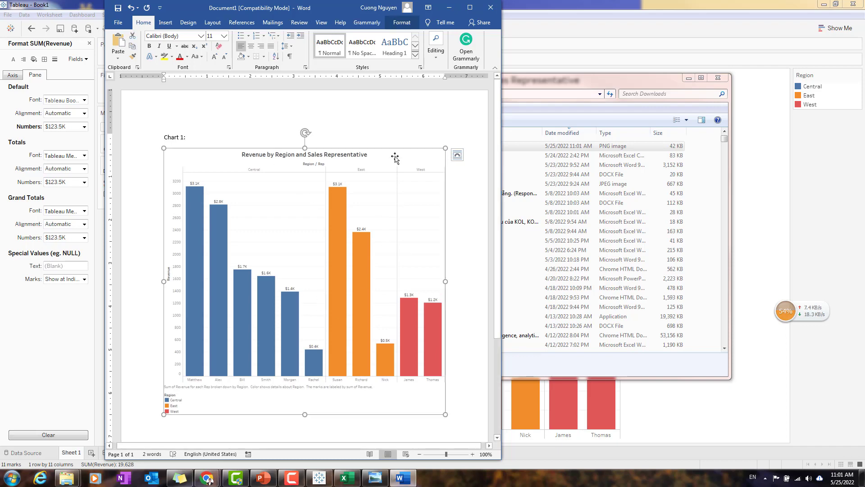
click(448, 7)
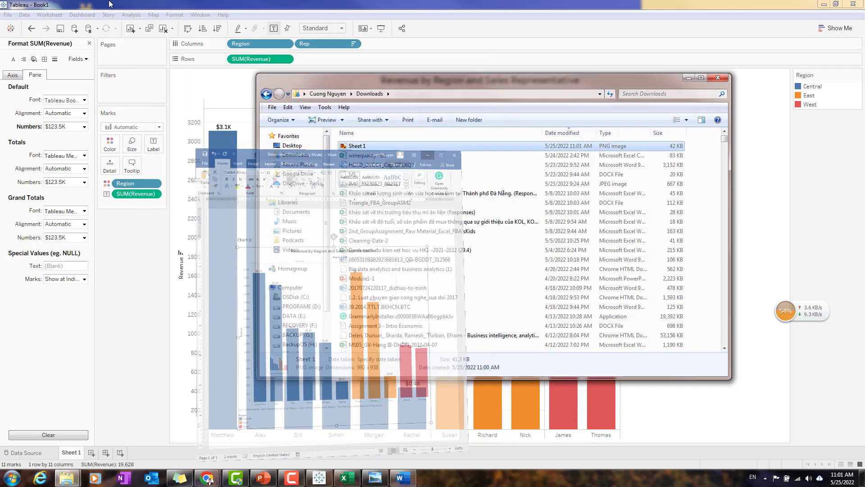
click(82, 14)
mouse_move(40, 18)
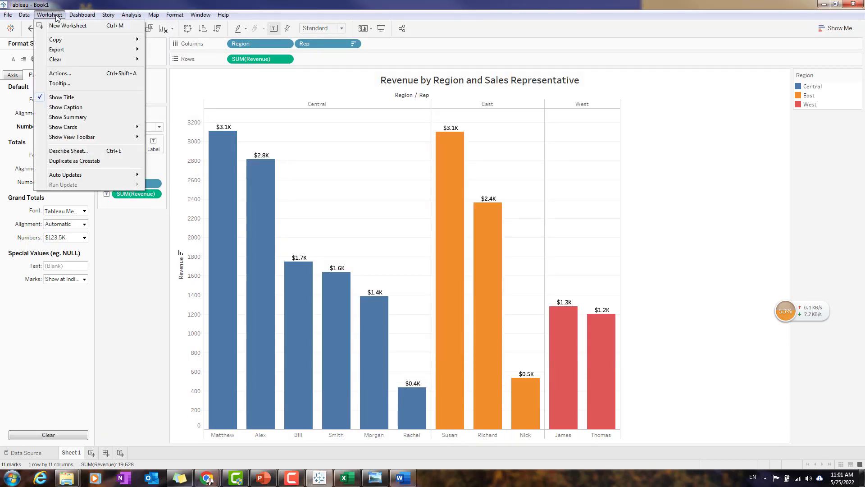
mouse_move(67, 49)
click(183, 63)
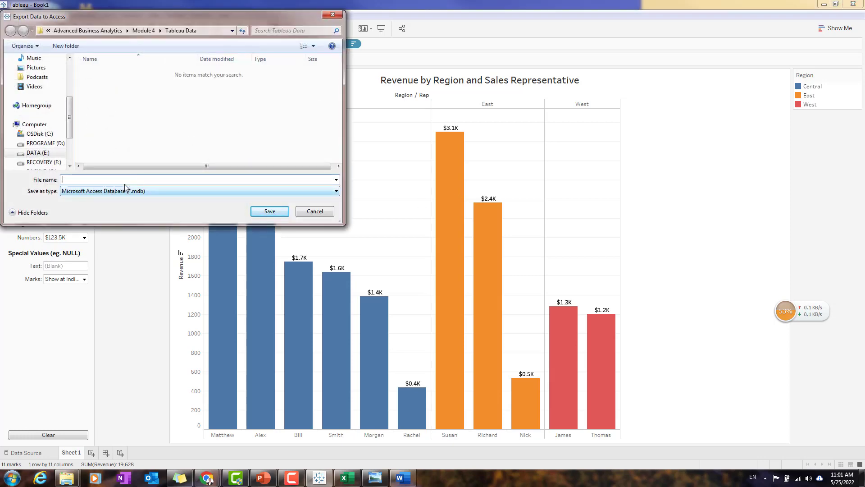
click(324, 215)
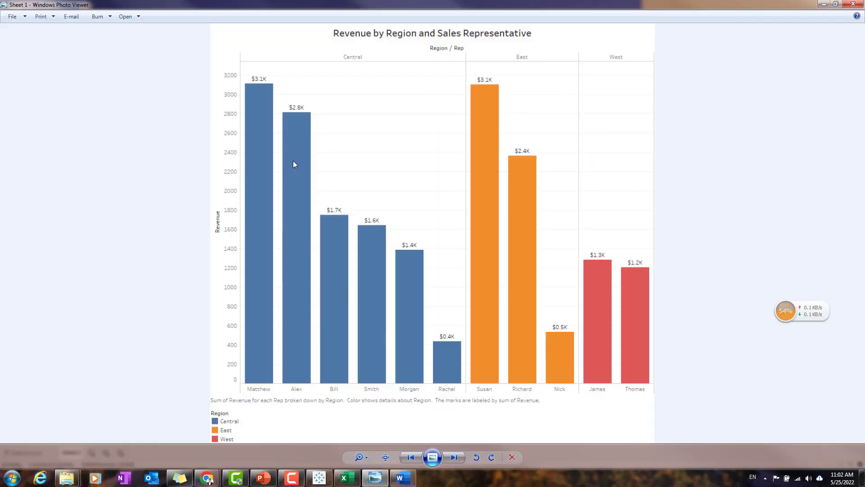
Copy the Tableau chart as an image with title, caption and the color legend to the right of the view.
click(853, 4)
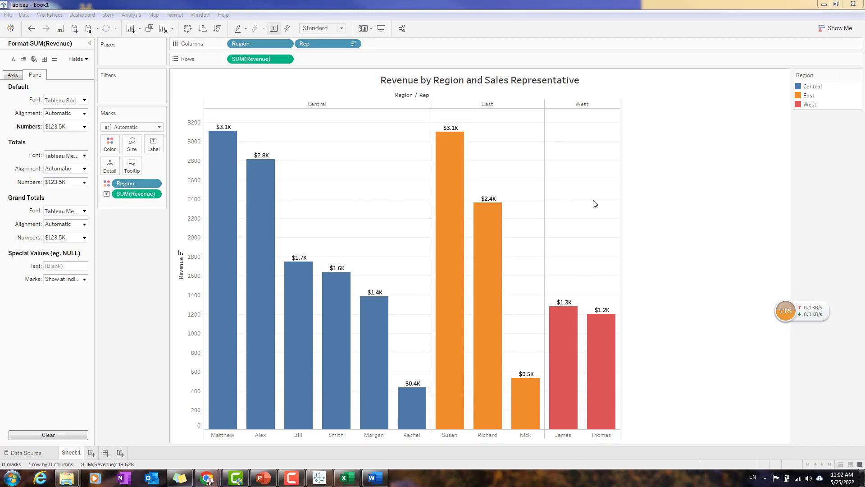
right_click(577, 203)
mouse_move(614, 231)
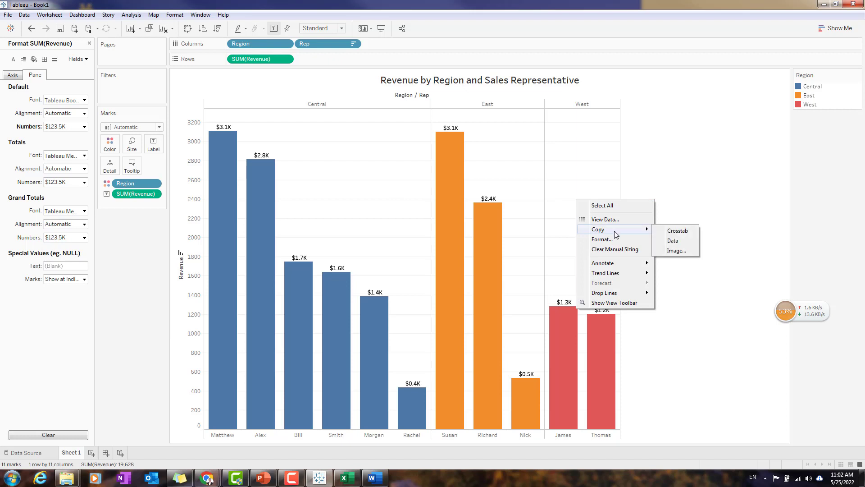
click(678, 251)
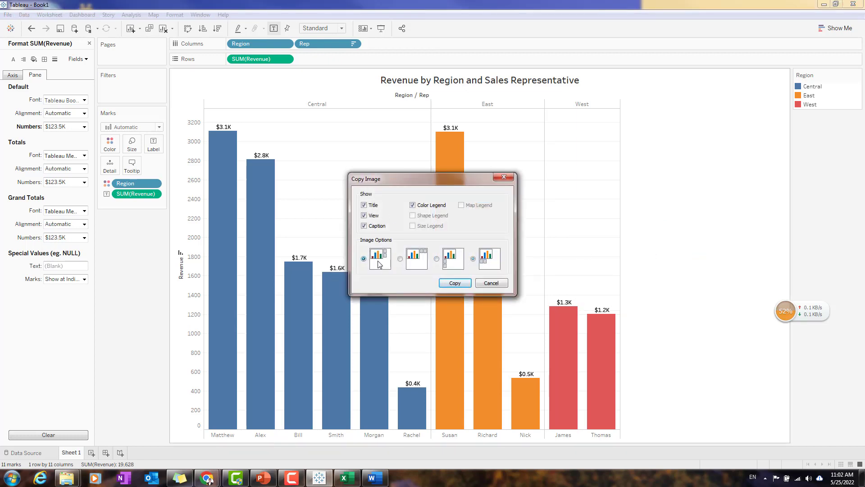
click(455, 282)
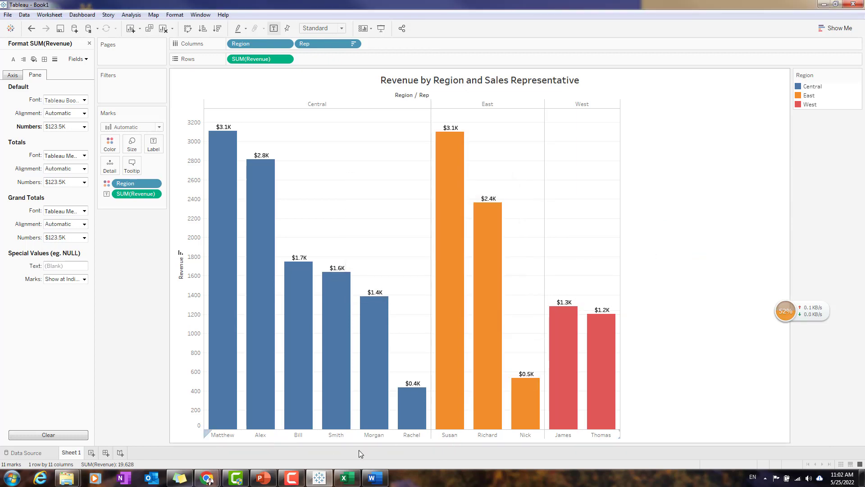
In the Word document, add the label "Chart 2:" below the first chart and paste the copied image.
click(373, 477)
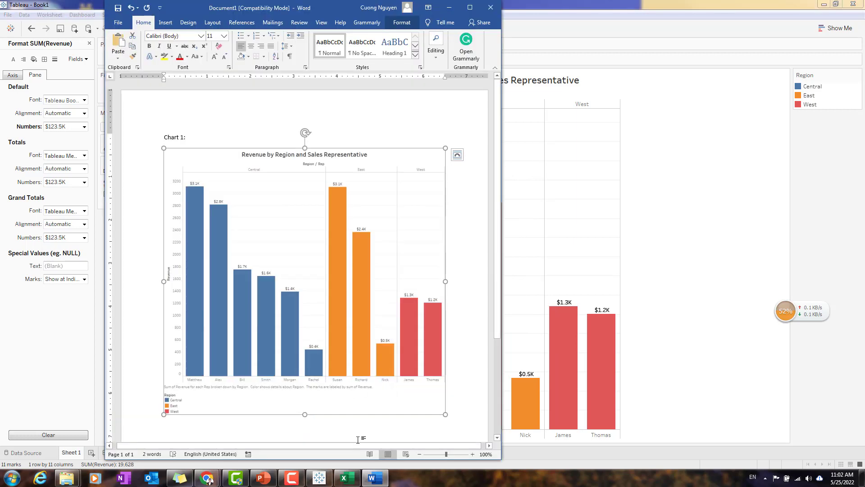
click(454, 435)
key(Return)
text(Chart 2:)
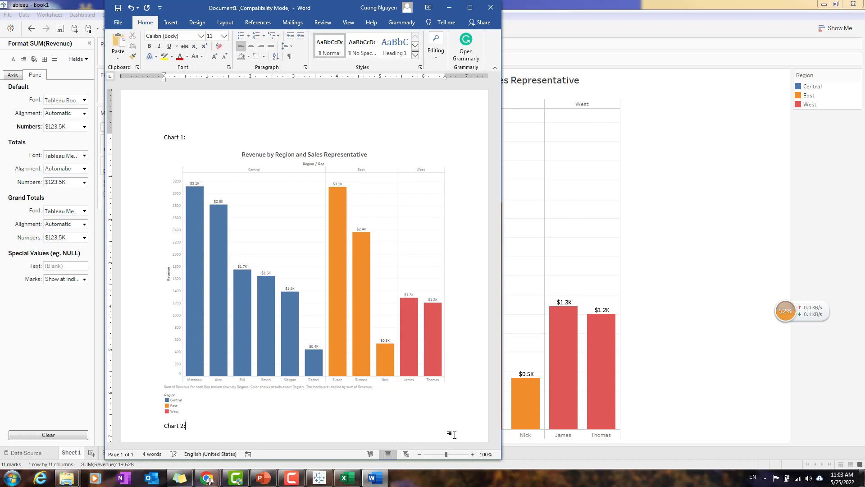
key(ctrl+v)
click(415, 253)
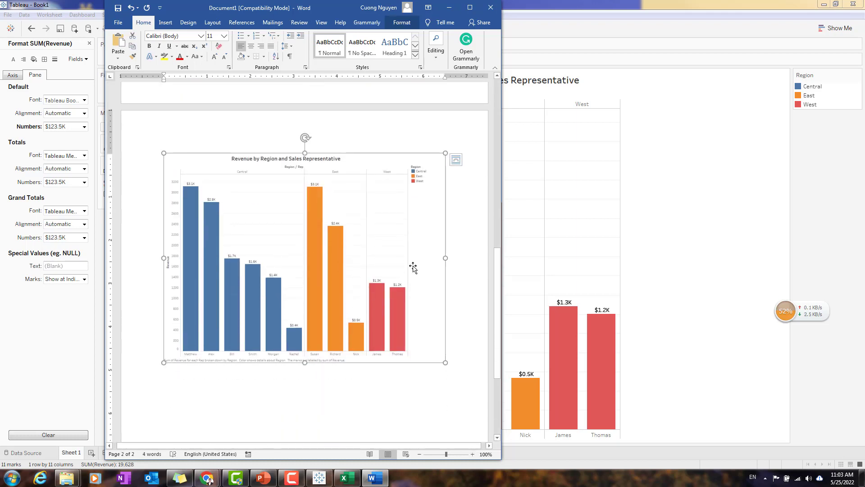
Check both pasted charts and close the Word document without saving it.
scroll(401, 286, up, 15)
click(476, 285)
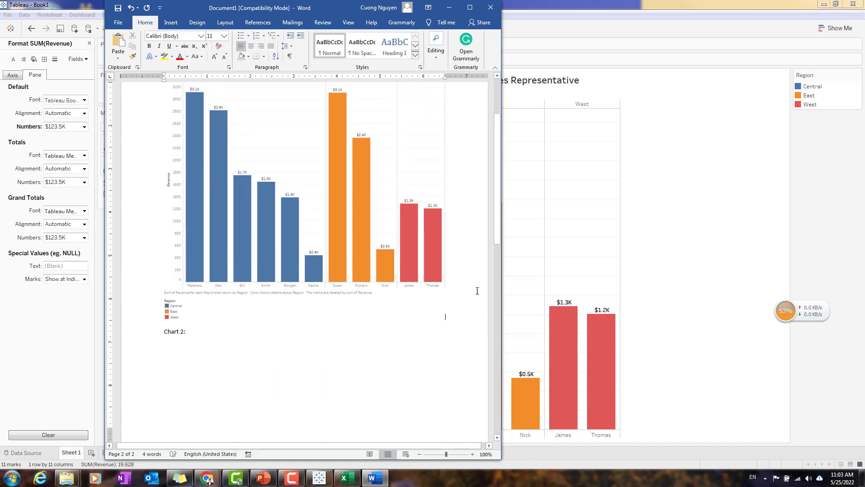
scroll(476, 285, up, 4)
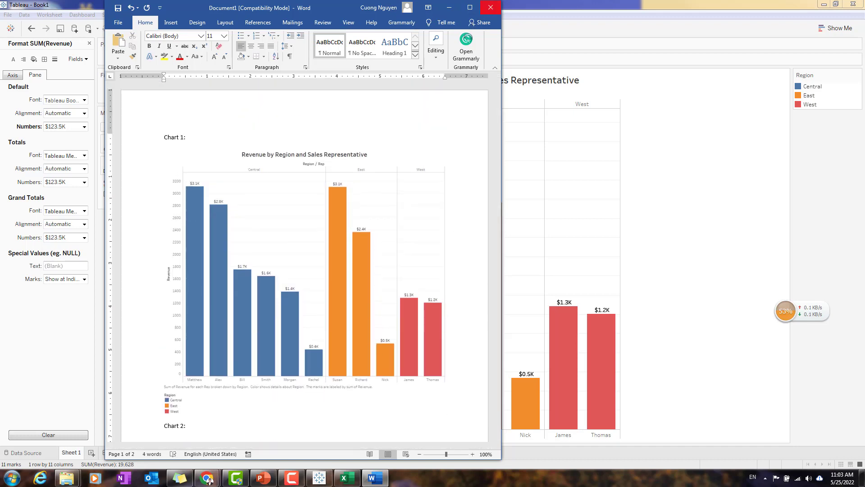
click(373, 296)
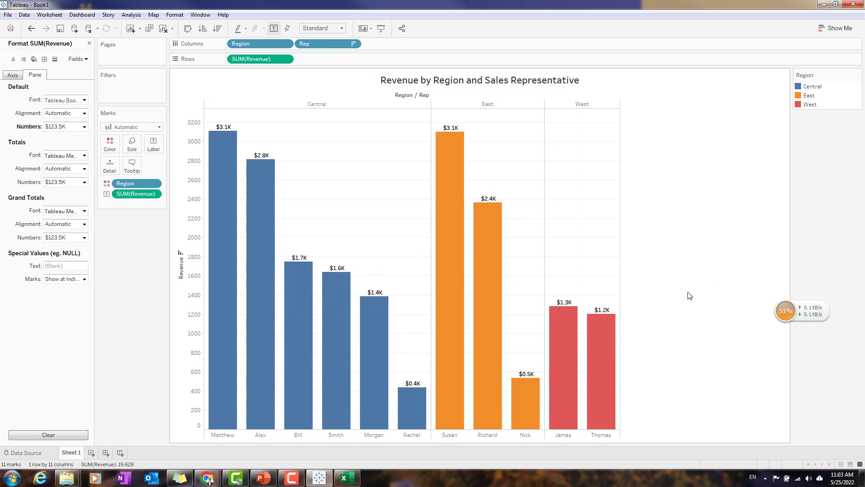
Look over the data files in the Tableau Data folder, and return to the Tableau worksheet.
mouse_move(67, 477)
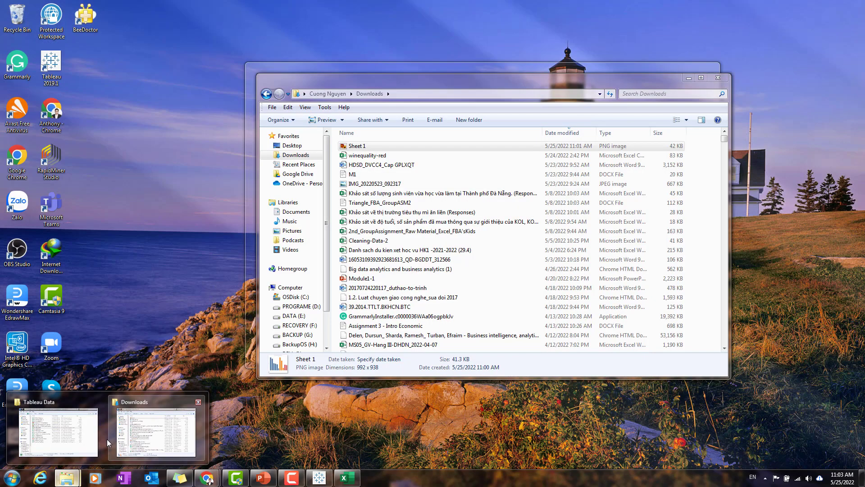
click(58, 431)
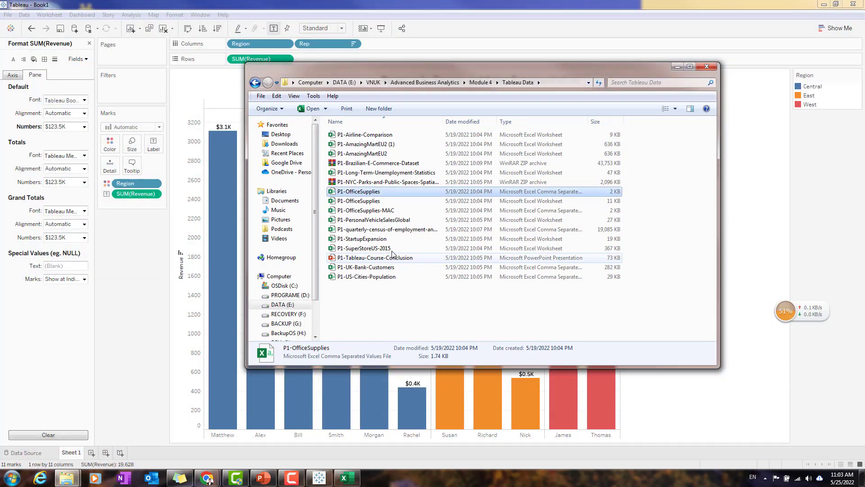
click(678, 67)
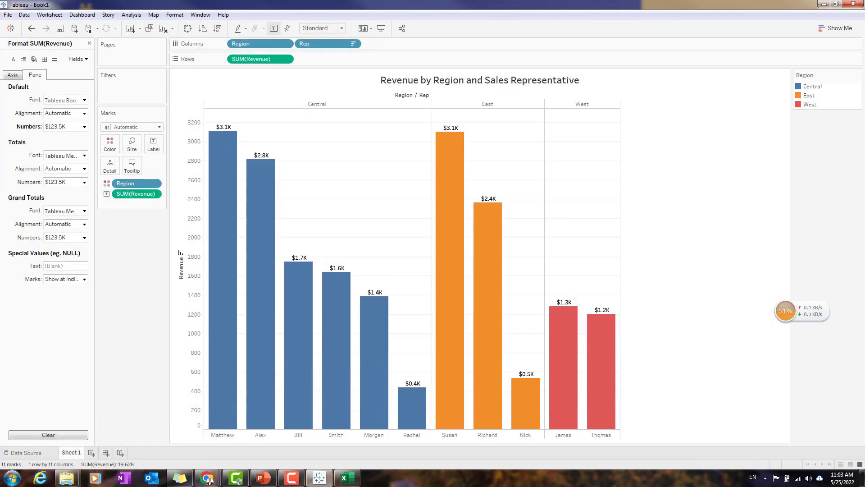